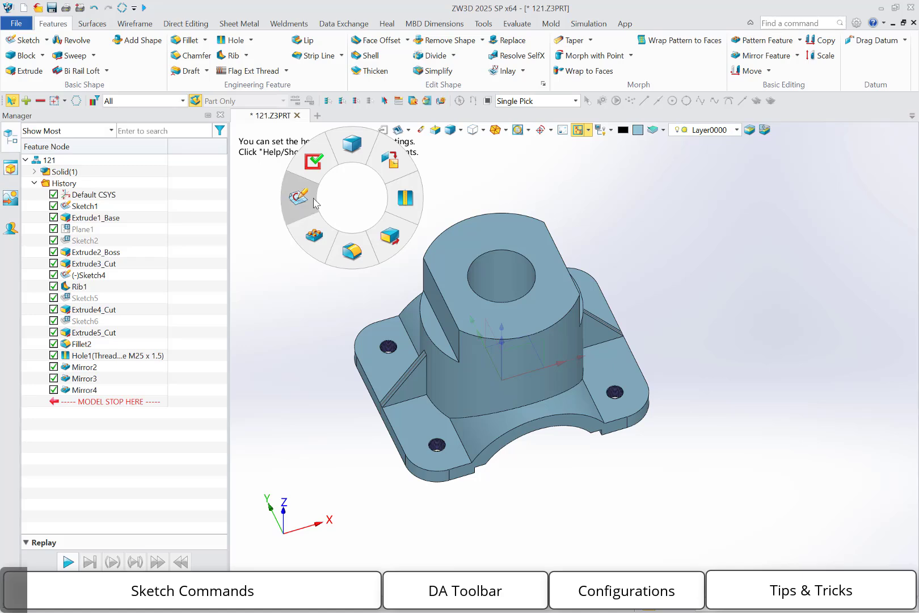
Start a new sketch on the flat top face of the central boss.
click(299, 196)
click(442, 258)
middle_click(420, 226)
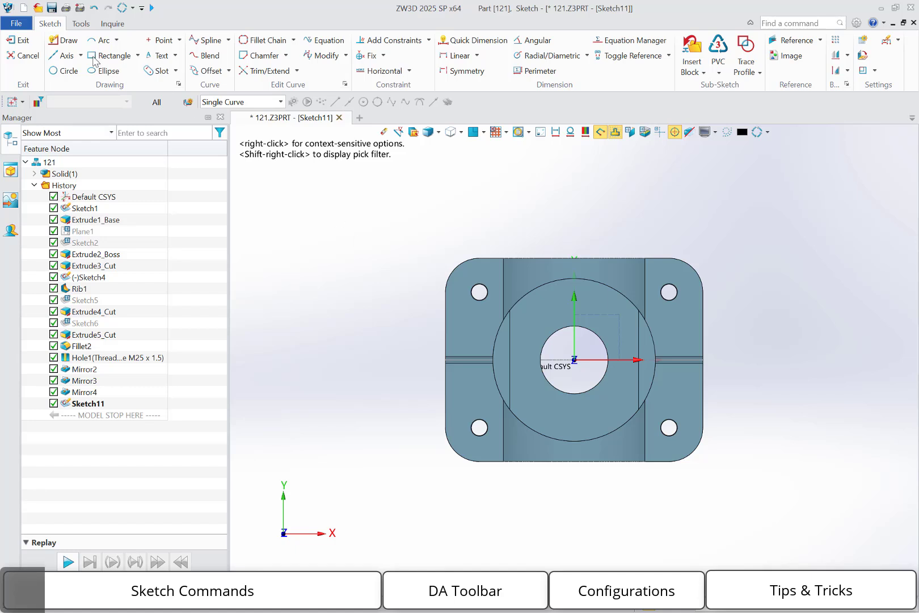
Sketch a horizontal line beside the part, followed by a vertical line up from its end and a tangent arc curving inward.
click(65, 40)
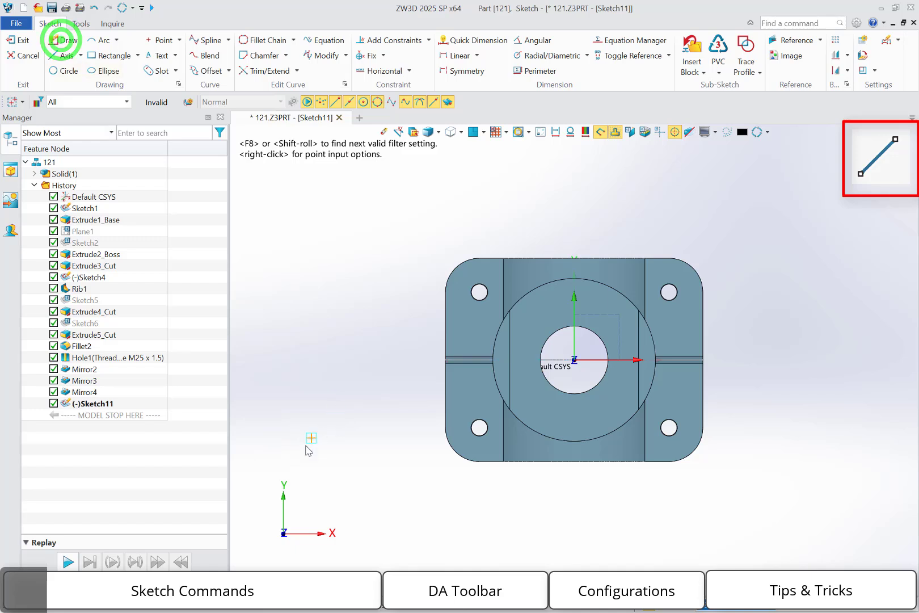
click(282, 449)
click(384, 449)
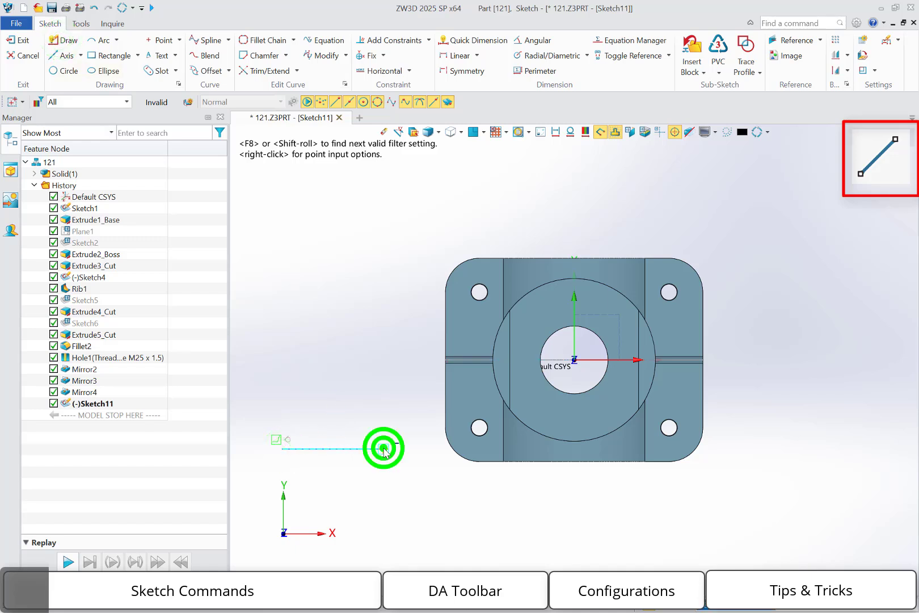
click(384, 403)
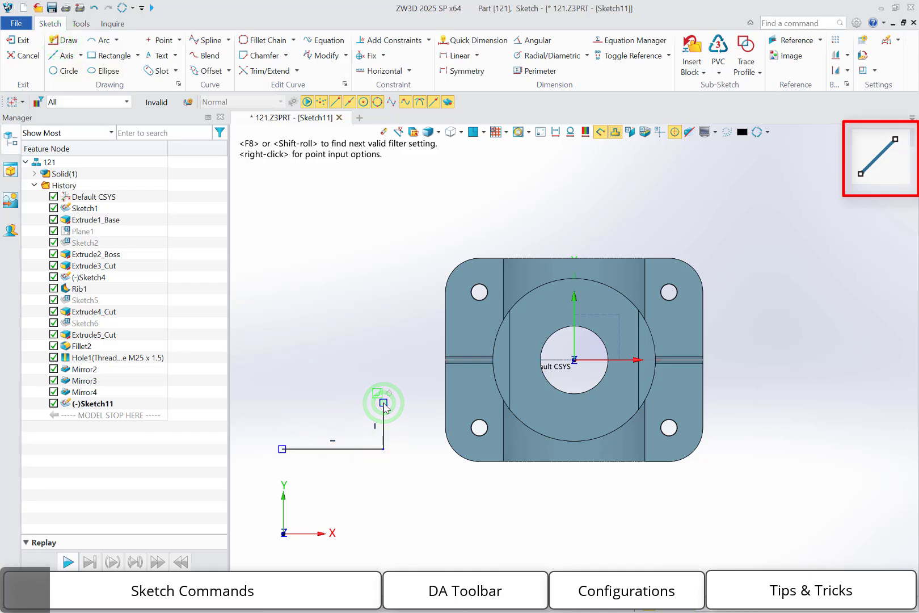
click(384, 402)
click(343, 321)
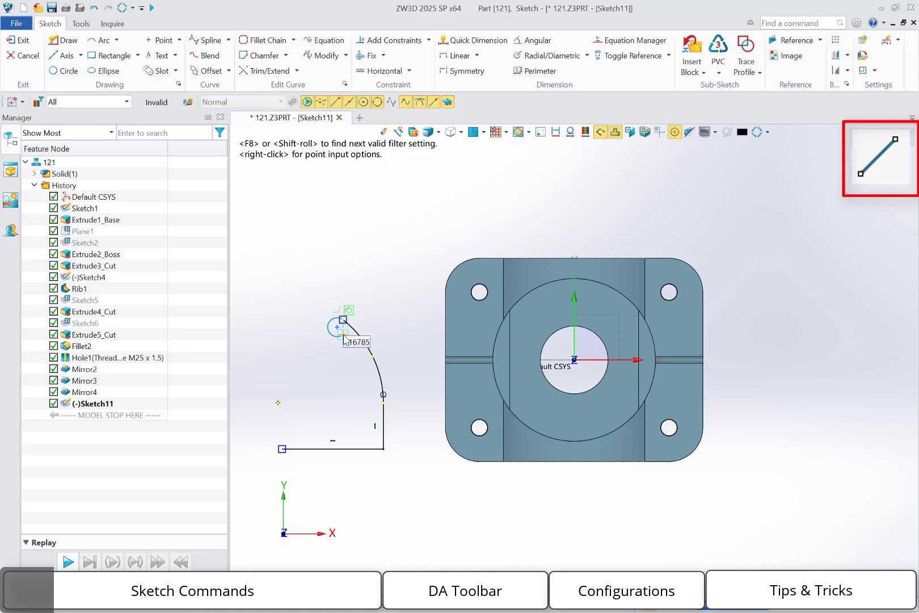
Continue the profile with a vertical line and a second arc, then close it with a top line, a long vertical side and a small lower step.
click(342, 321)
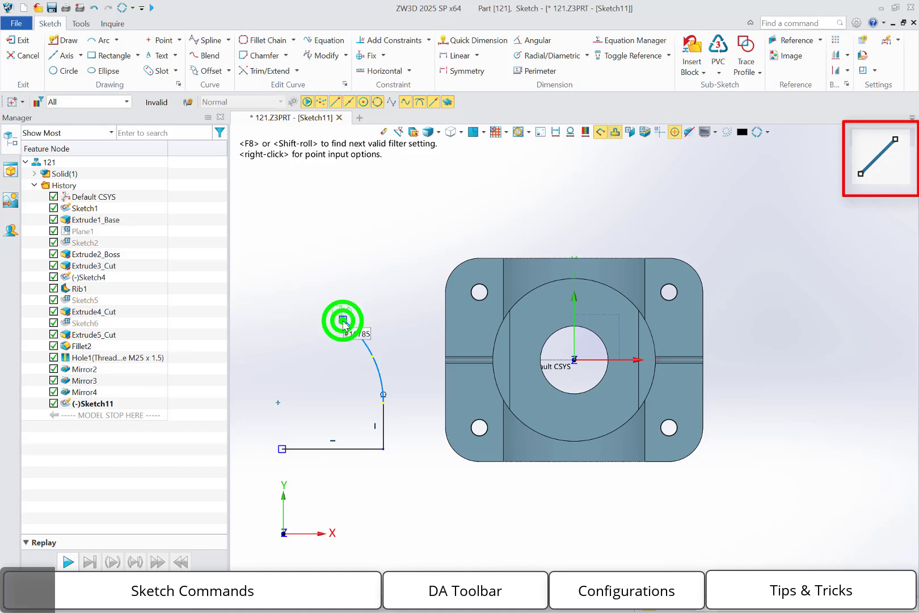
click(342, 245)
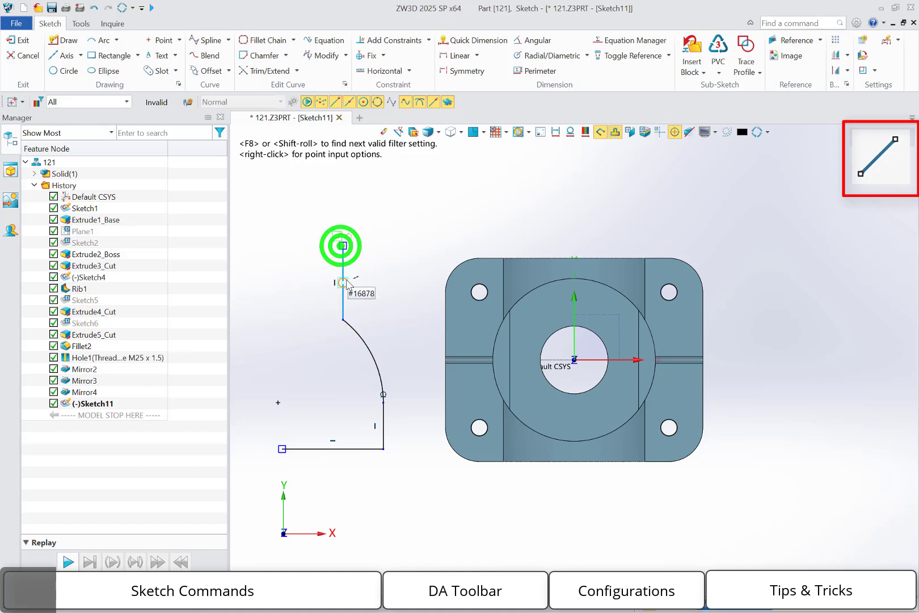
click(343, 245)
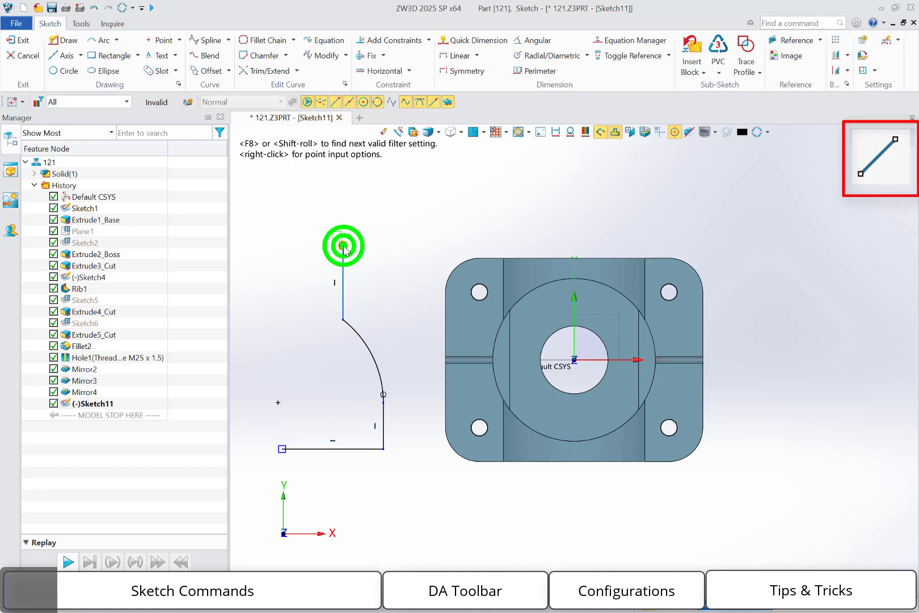
click(297, 187)
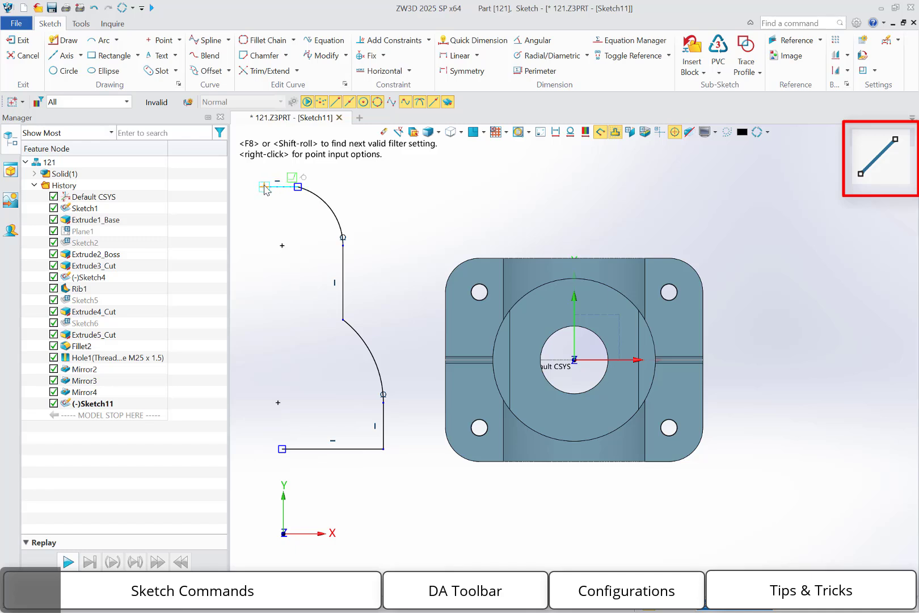
click(259, 186)
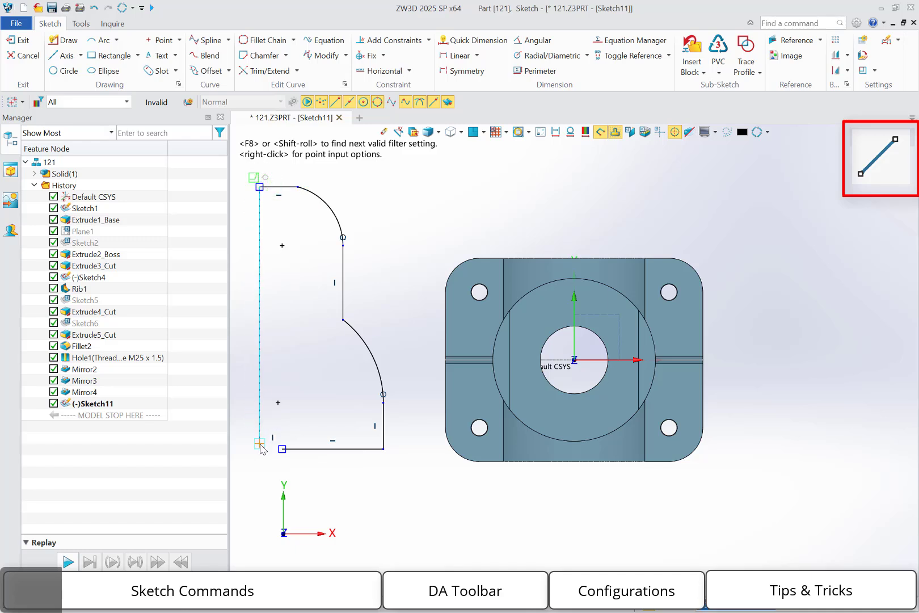
click(259, 421)
click(282, 420)
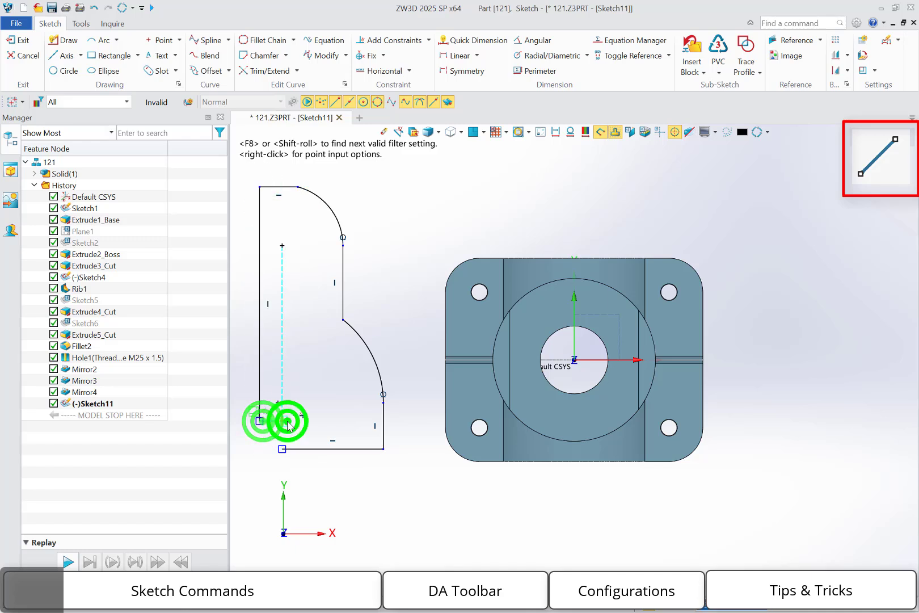
click(282, 449)
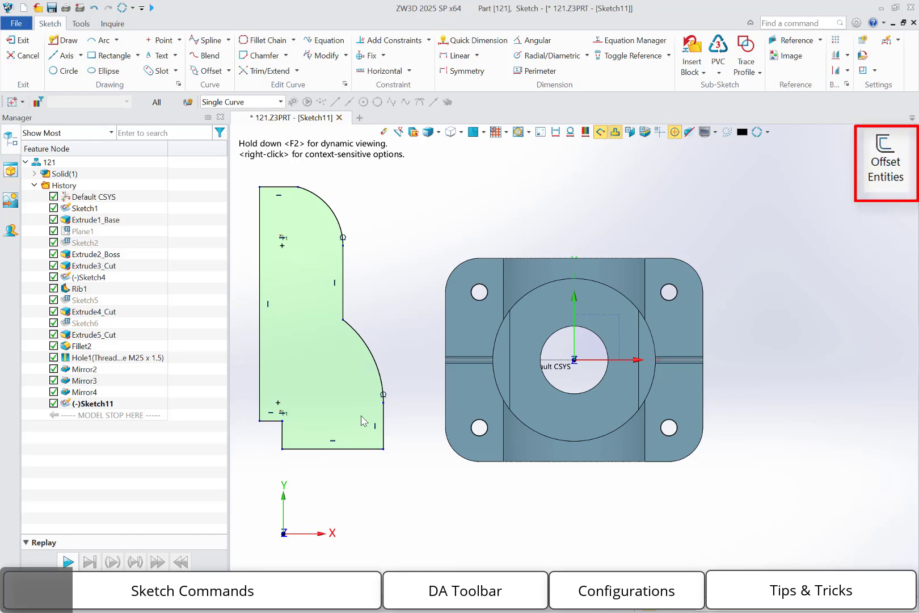
Offset the four outline edges of the boss's top face 10 mm inward, adding 18 mm fillets to the hard corners.
click(196, 71)
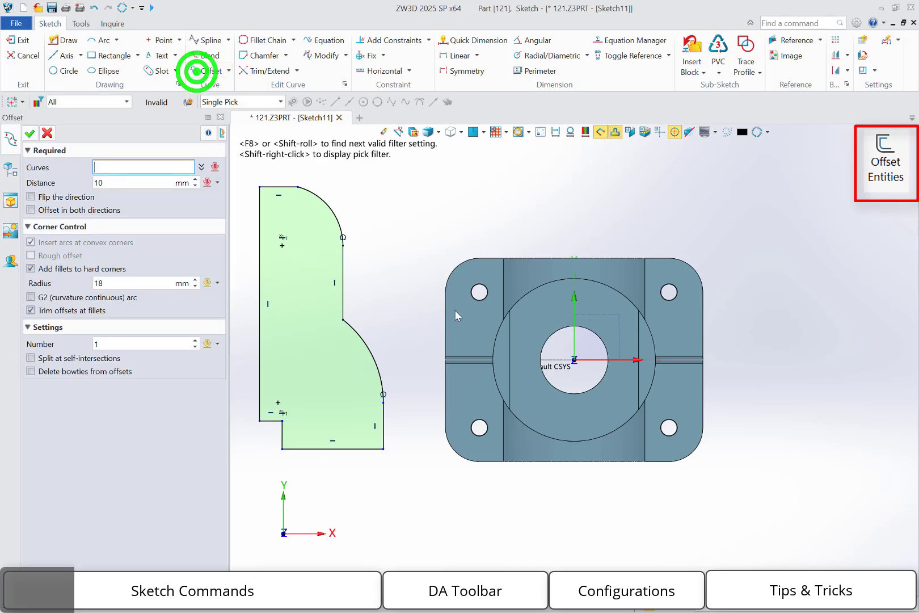
shift+click(366, 338)
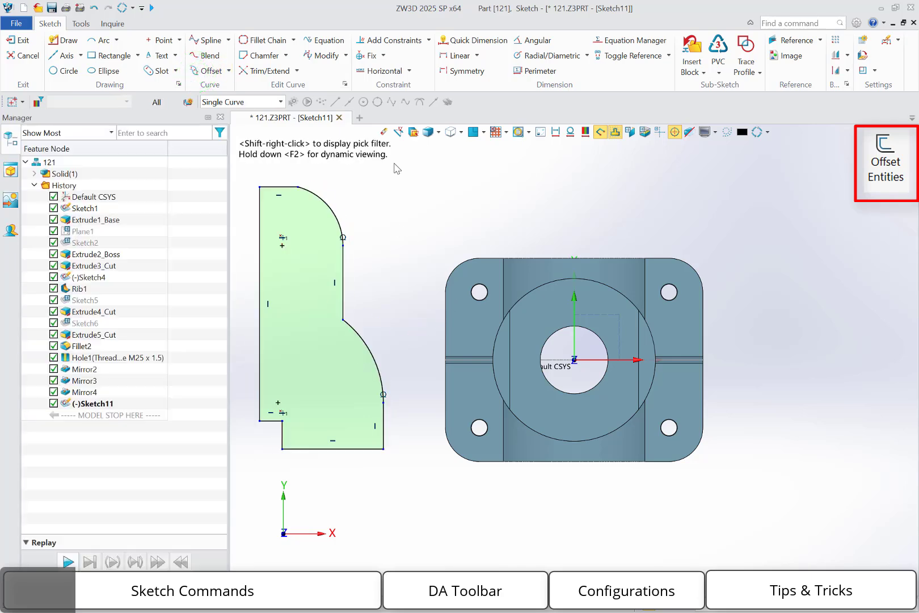
middle_click(397, 169)
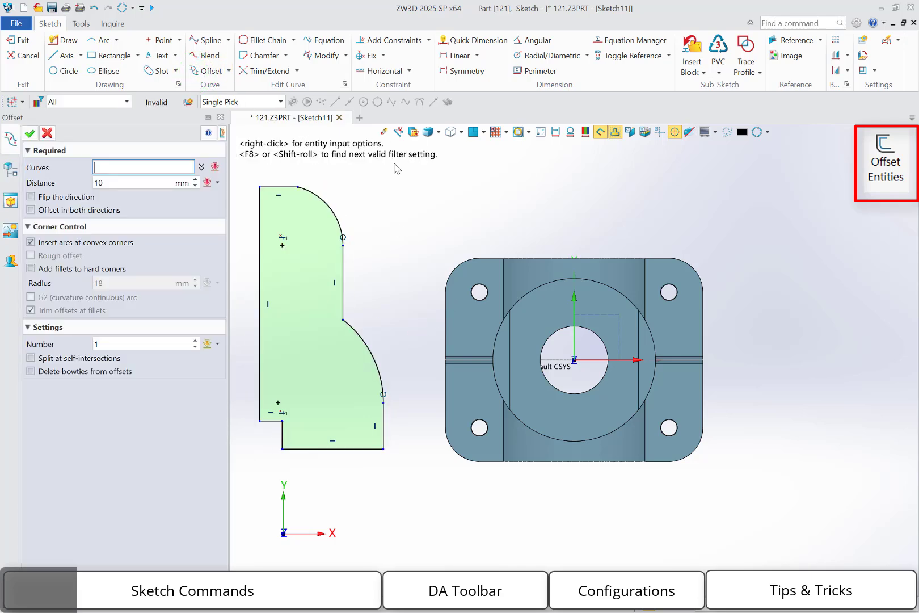
click(512, 339)
click(552, 291)
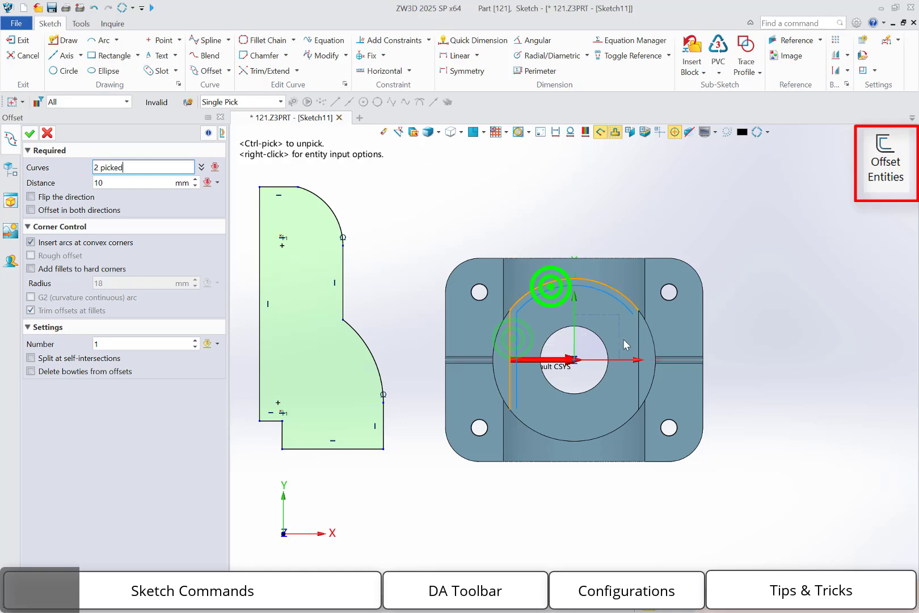
click(637, 345)
click(576, 441)
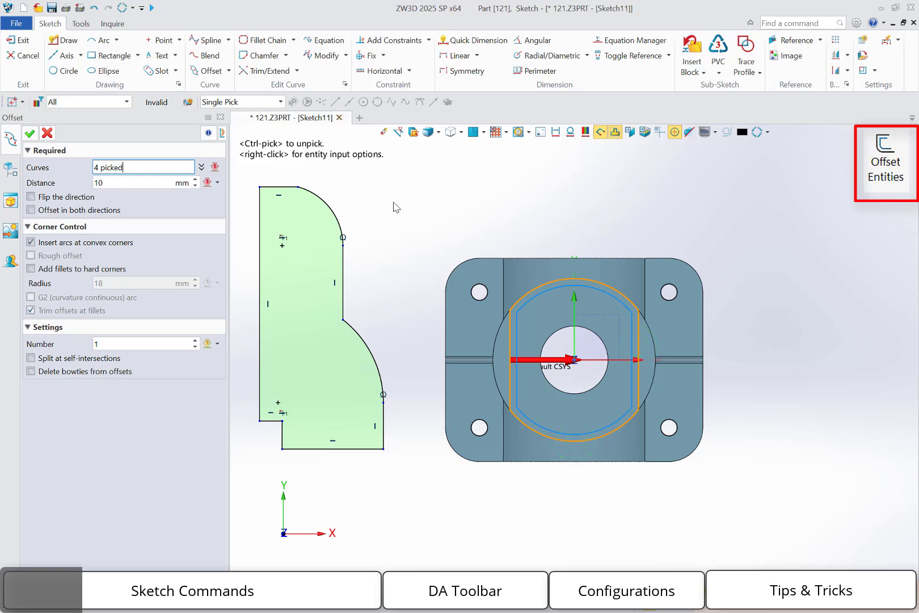
click(86, 267)
scroll(522, 329, up, 2)
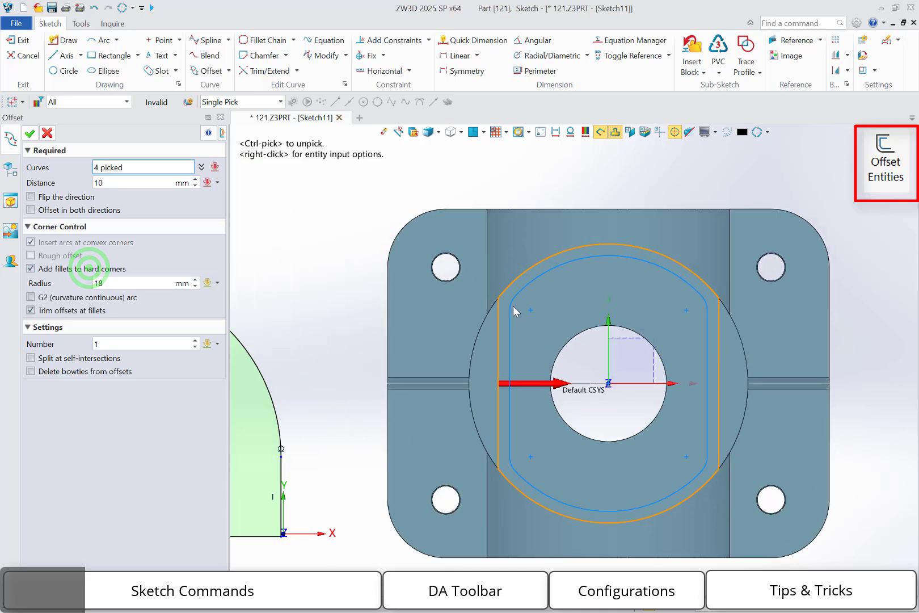
click(513, 309)
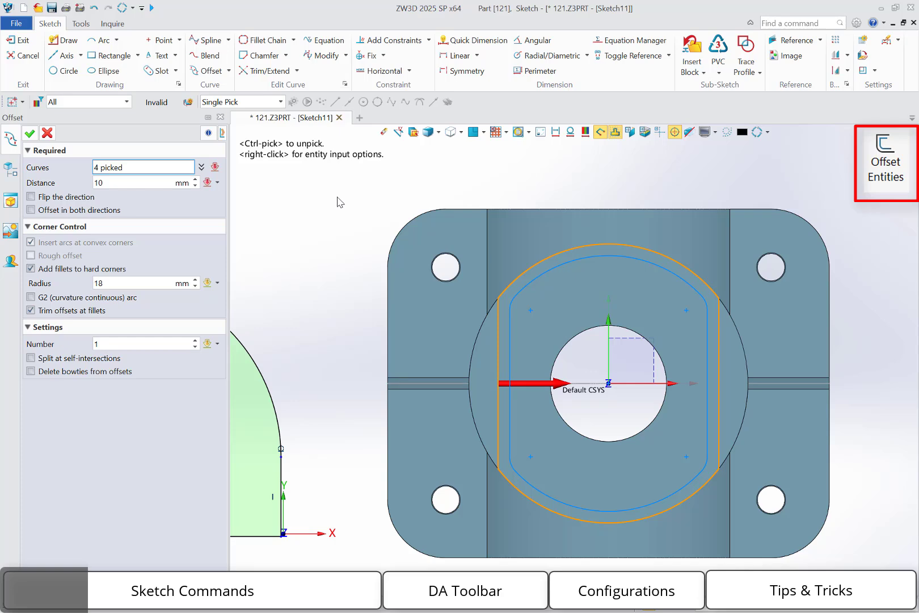
middle_click(318, 206)
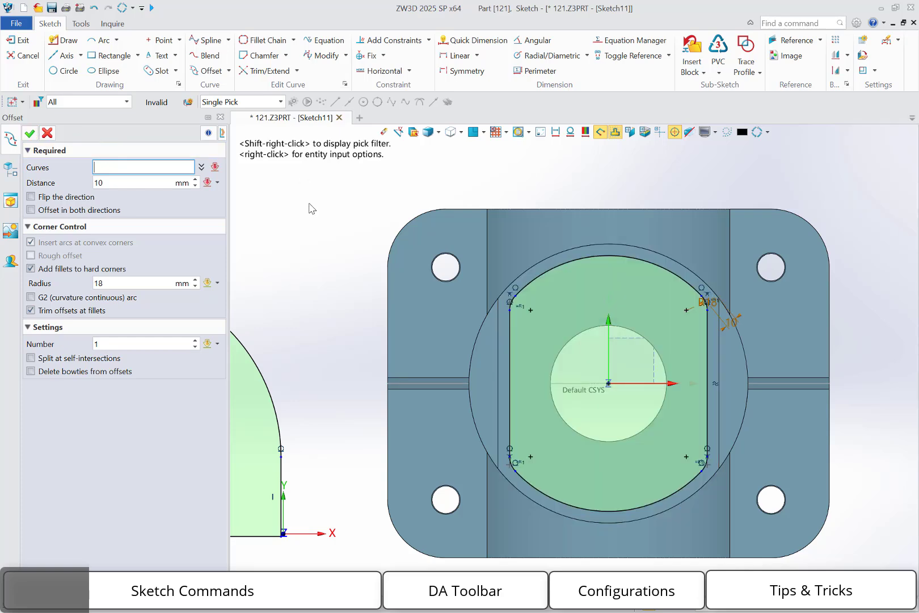
middle_click(311, 208)
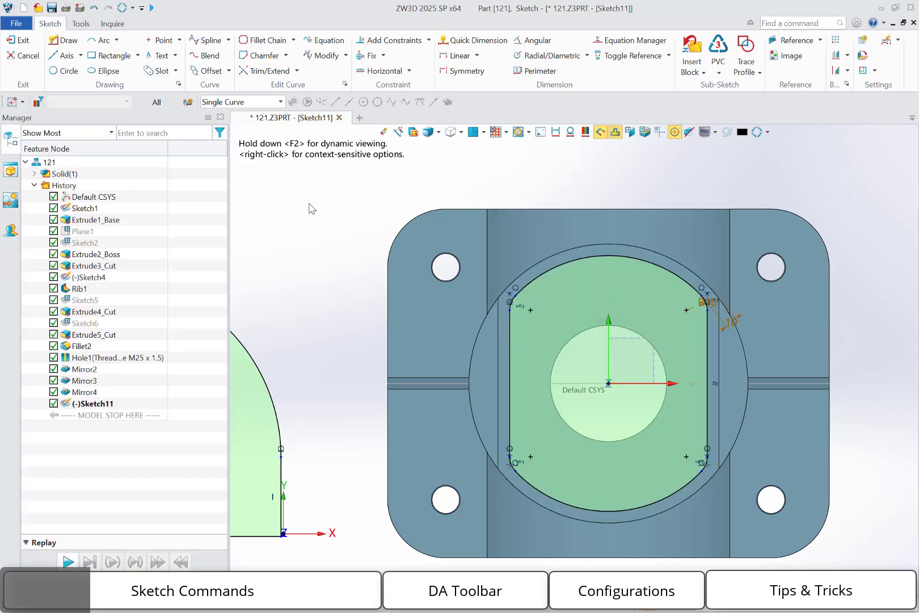
Draw a rectangle about 261 mm wide and 204 mm high in the empty space on the +X side of the part.
scroll(312, 208, down, 3)
middle_drag(587, 324, 435, 335)
click(111, 57)
click(607, 276)
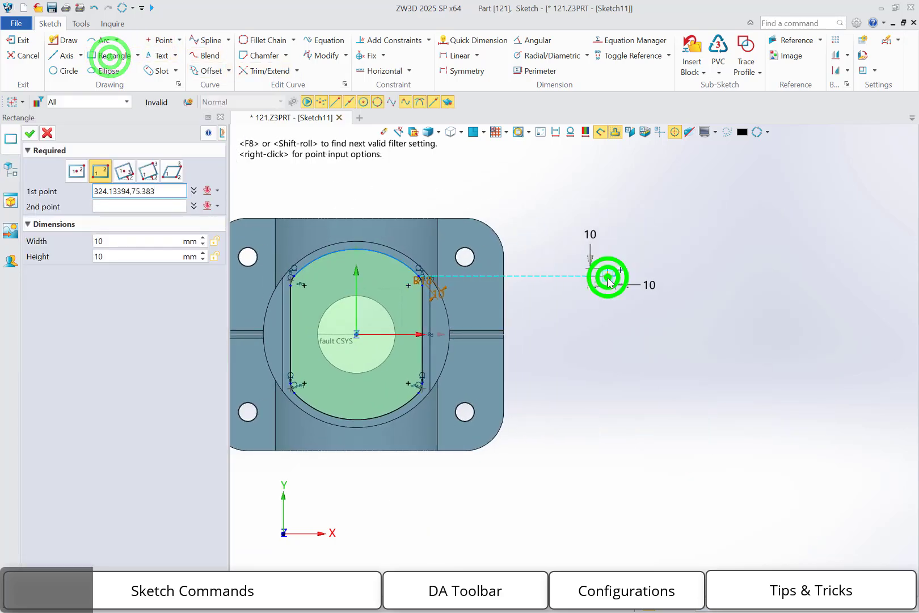
click(810, 434)
middle_click(804, 394)
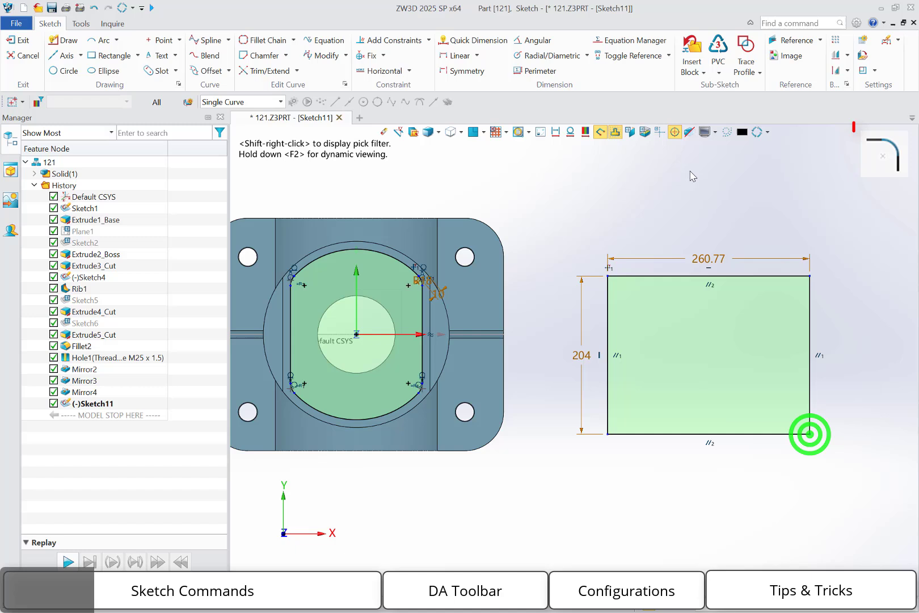
Round all four corners of the rectangle with a 20 mm Fillet Chain.
click(294, 41)
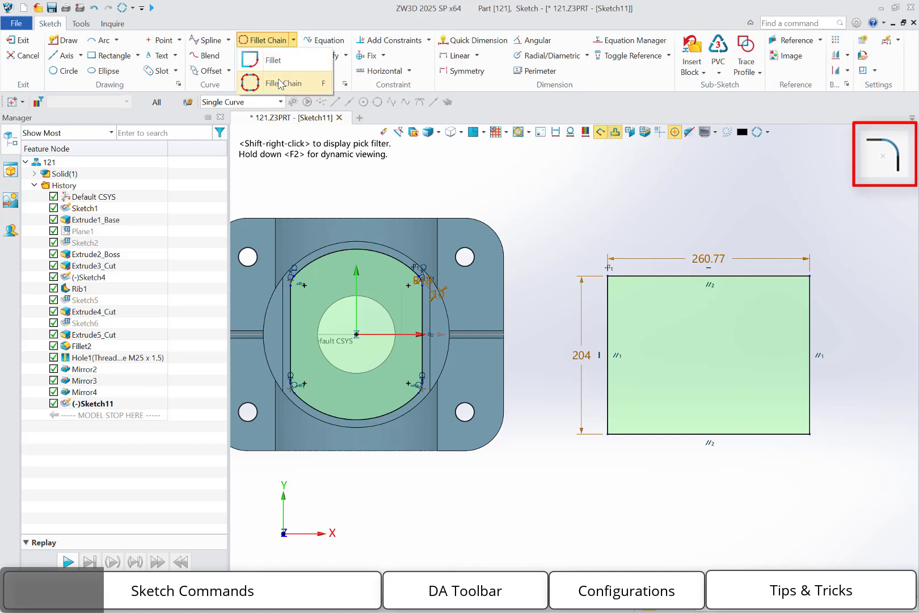
click(280, 84)
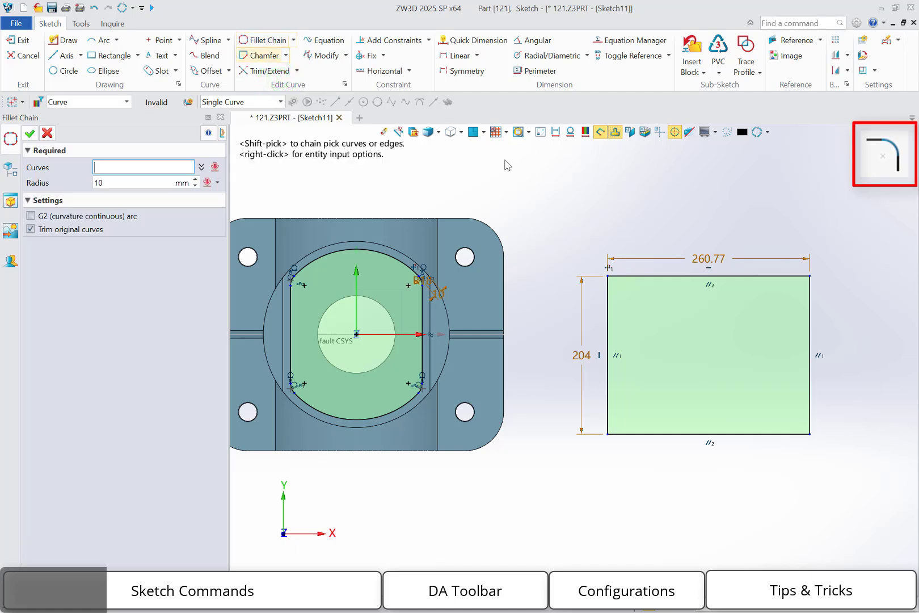
click(651, 279)
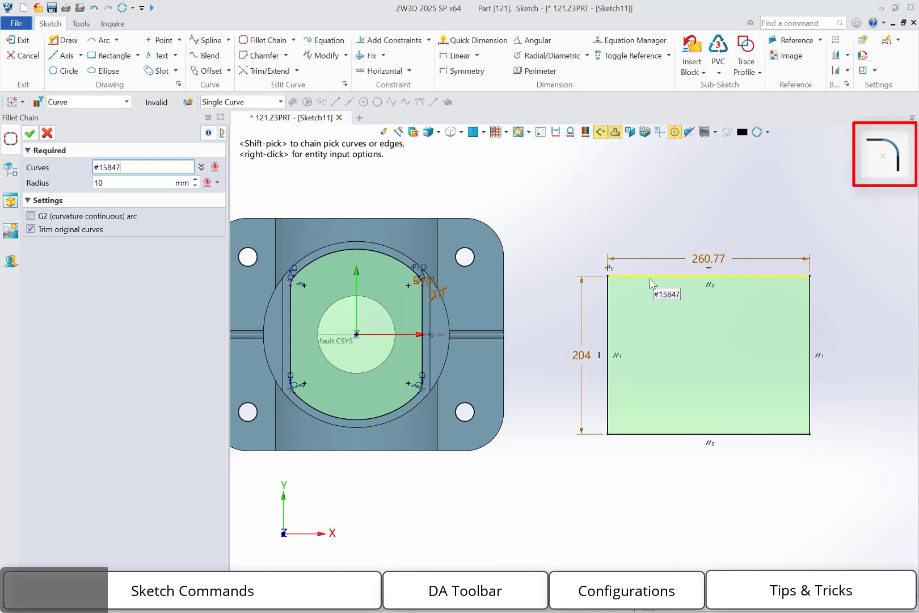
shift+click(650, 279)
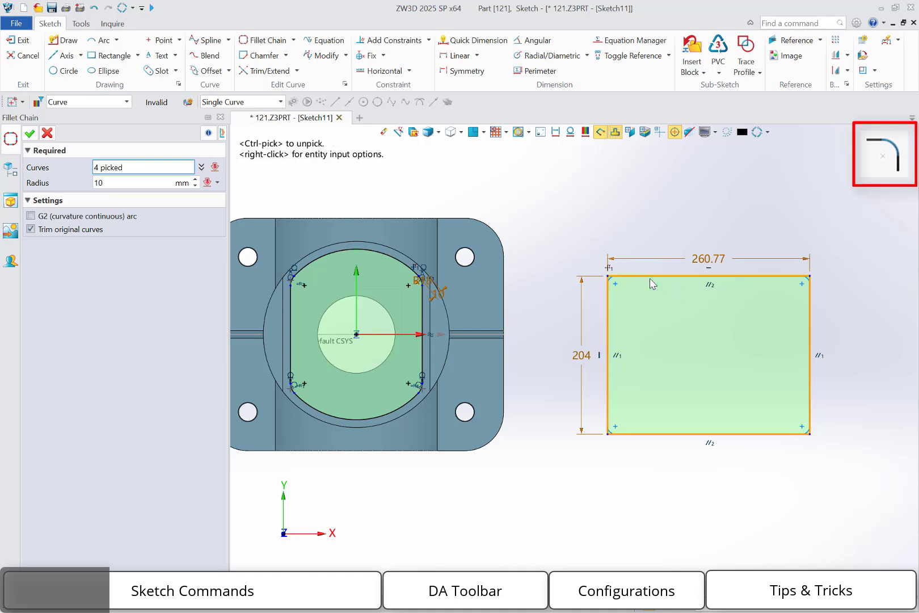
click(121, 182)
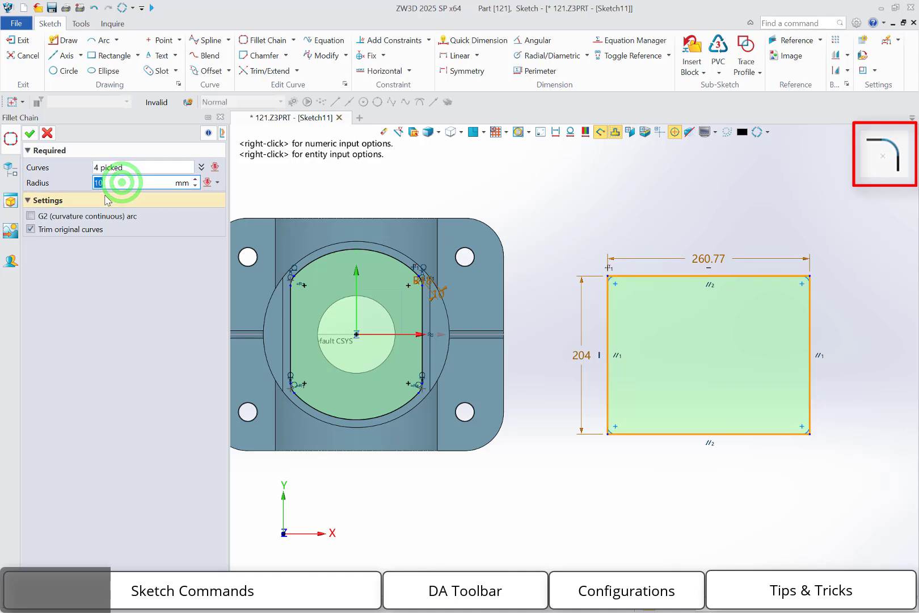
text(20)
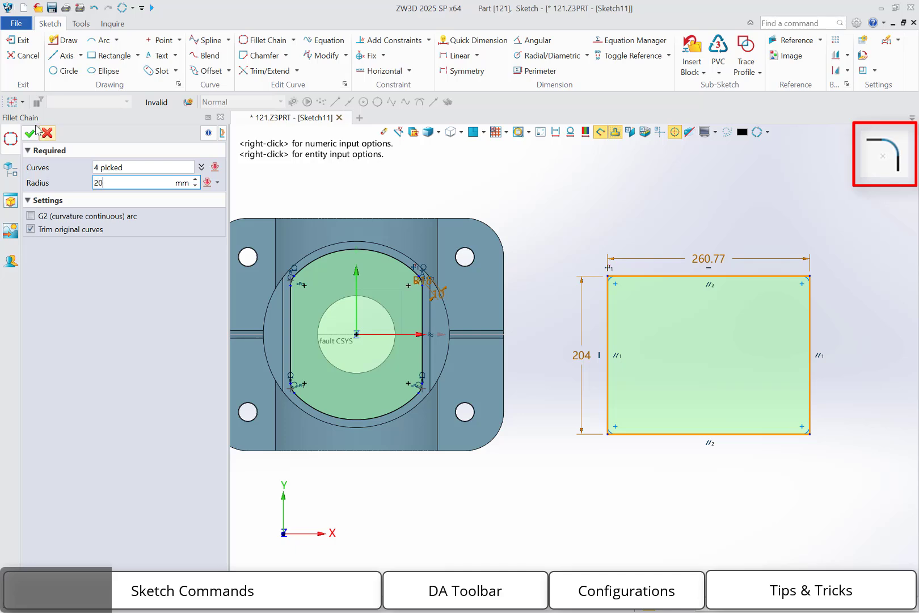
click(29, 134)
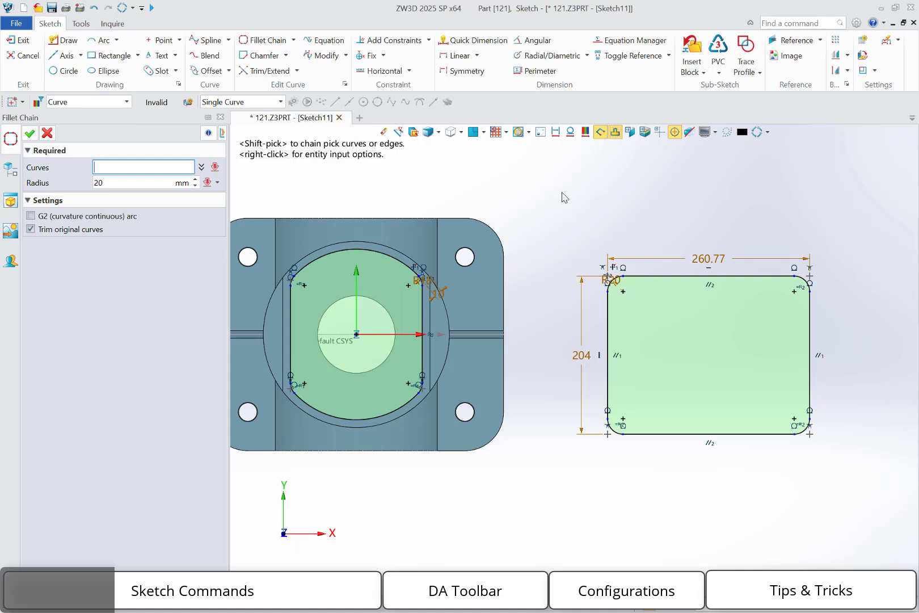
click(48, 133)
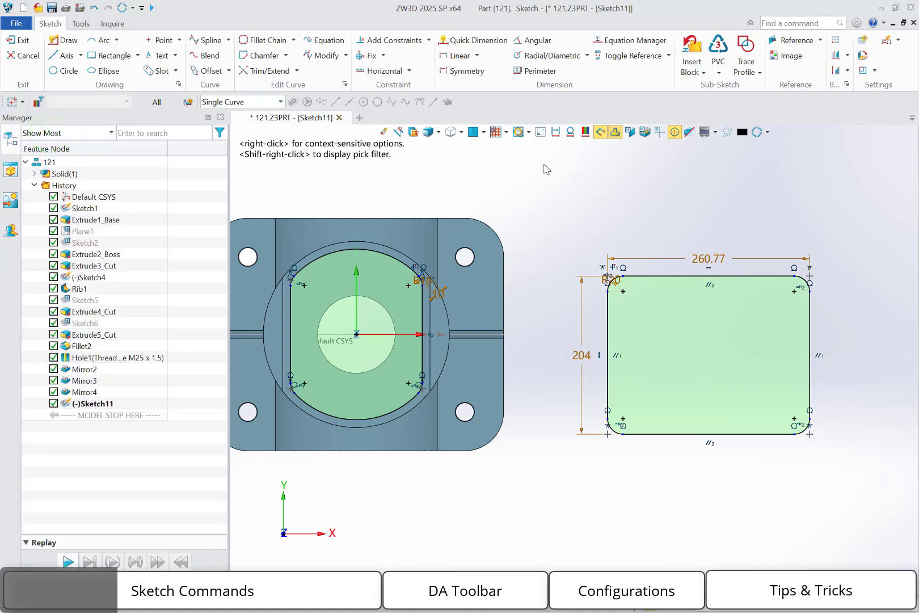
Draw a second rectangle about 153 mm high overlapping the upper +X corner of the rounded rectangle.
click(298, 71)
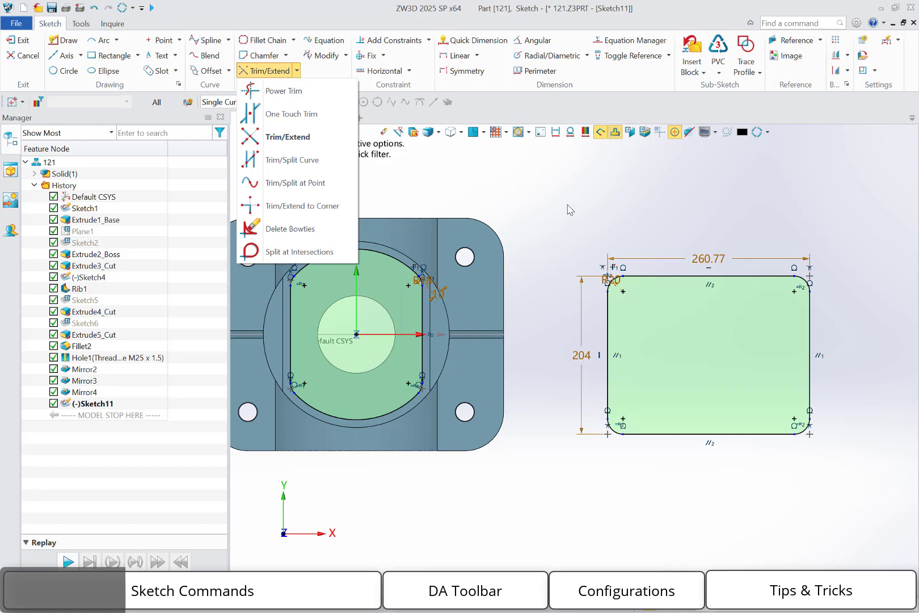
click(268, 91)
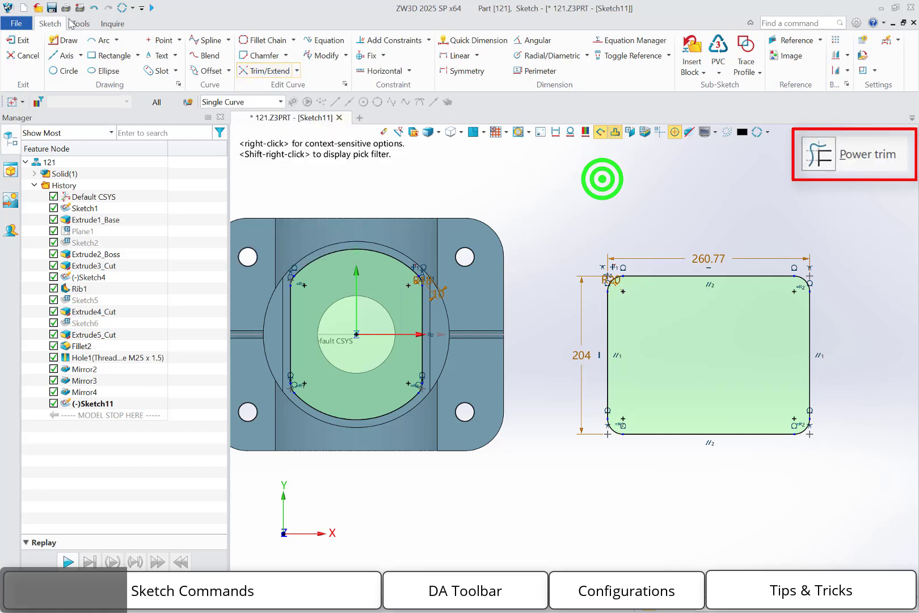
click(92, 56)
click(731, 215)
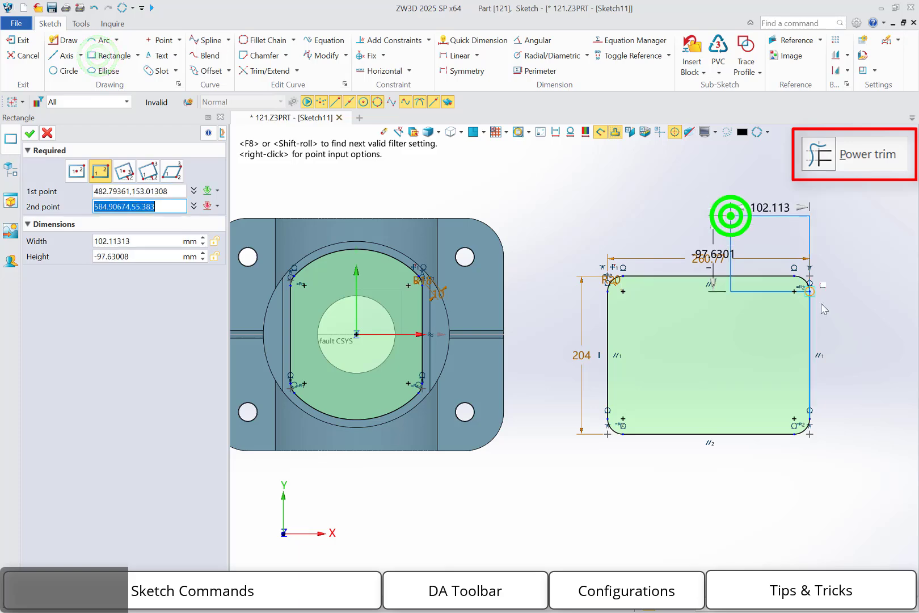
click(858, 334)
middle_click(858, 334)
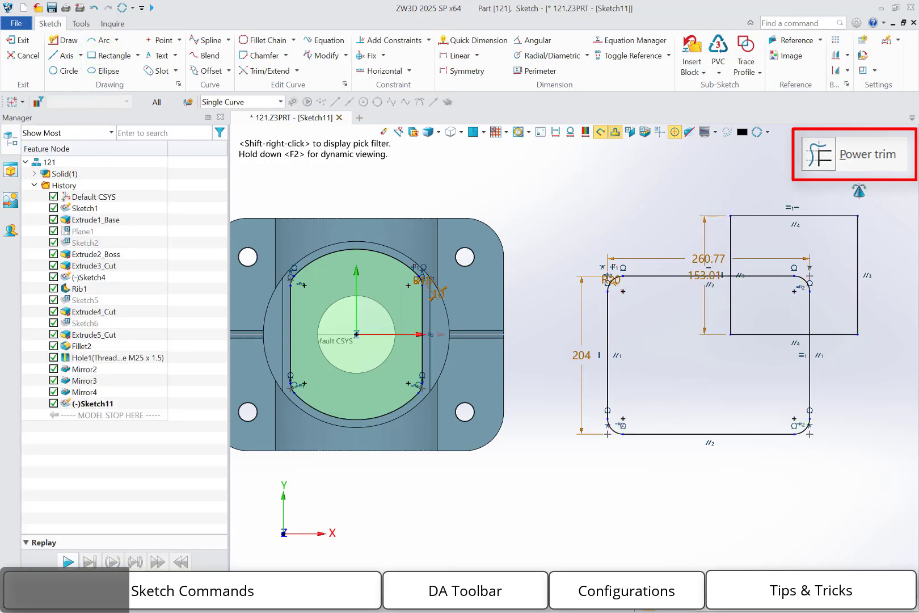
Power Trim the inner segments where the rounded rectangle and the second rectangle overlap, leaving a single closed outline.
middle_drag(859, 192, 763, 194)
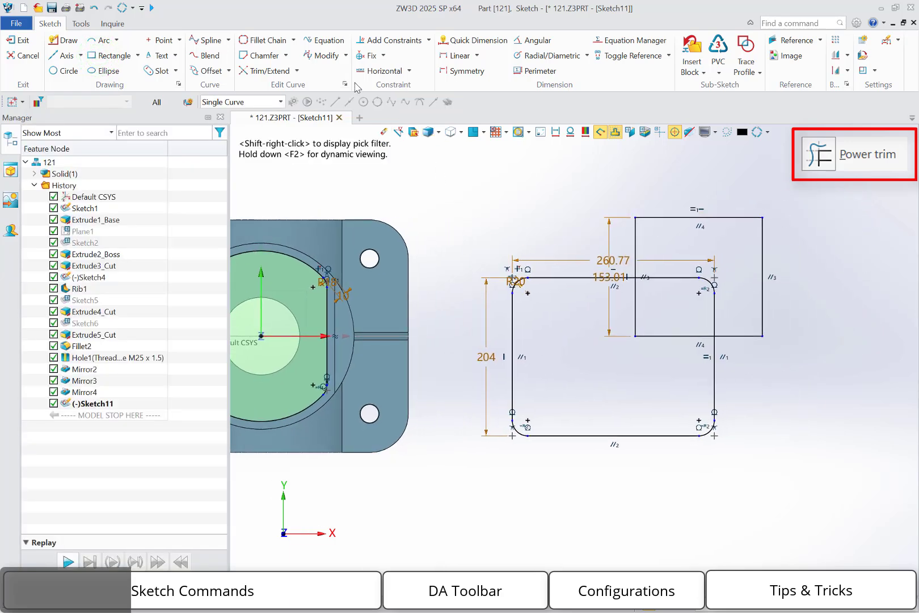
click(298, 70)
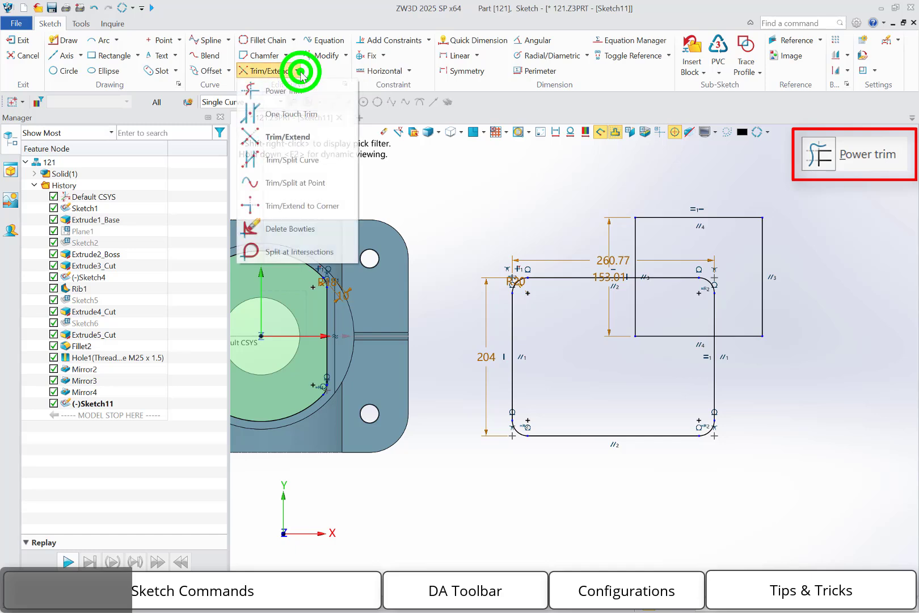
click(305, 92)
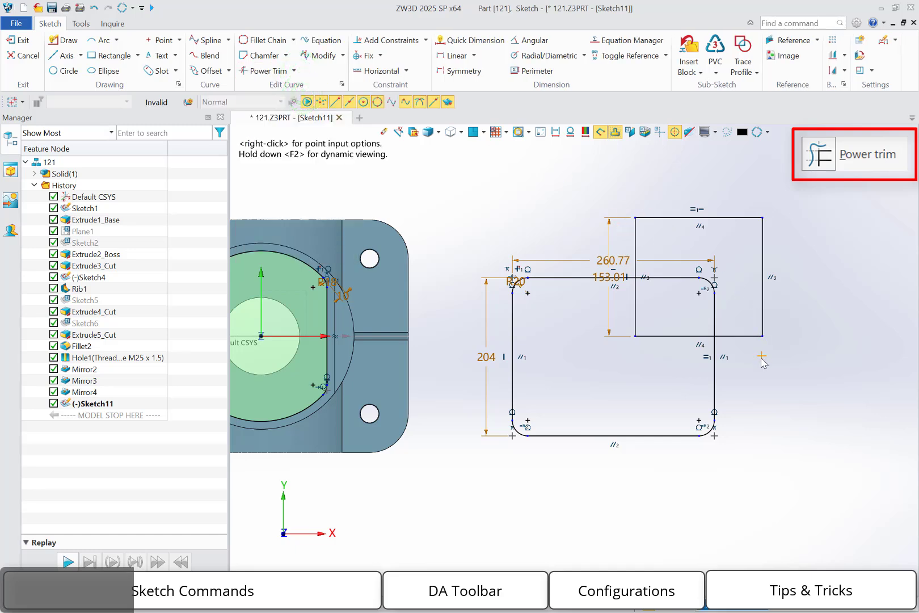
click(678, 361)
mouse_move(678, 362)
mouse_down()
mouse_move(636, 307)
mouse_move(703, 274)
mouse_move(709, 288)
mouse_move(690, 291)
mouse_up()
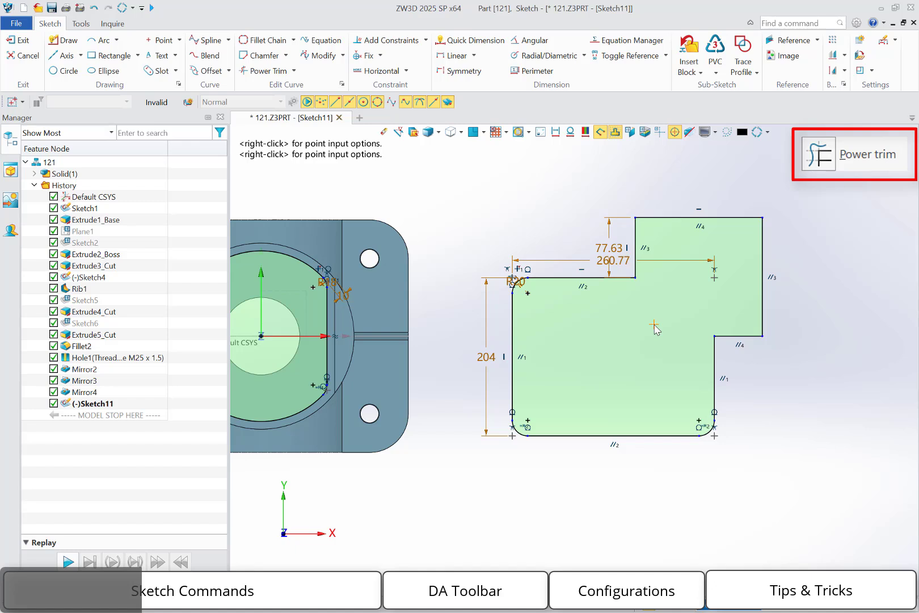
Draw two separate parallel vertical lines of equal length below the merged outline, leaving a gap under its bottom edge.
click(294, 71)
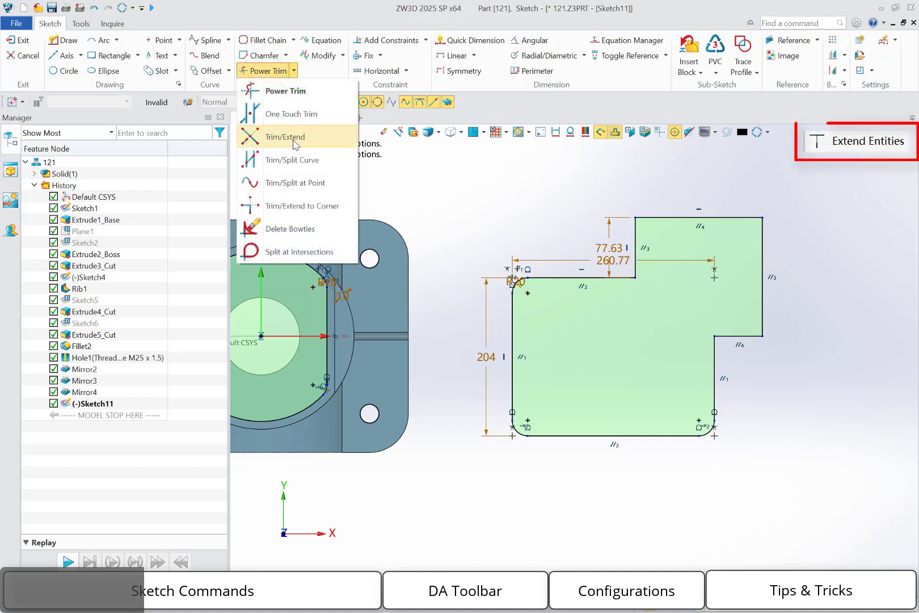
click(498, 180)
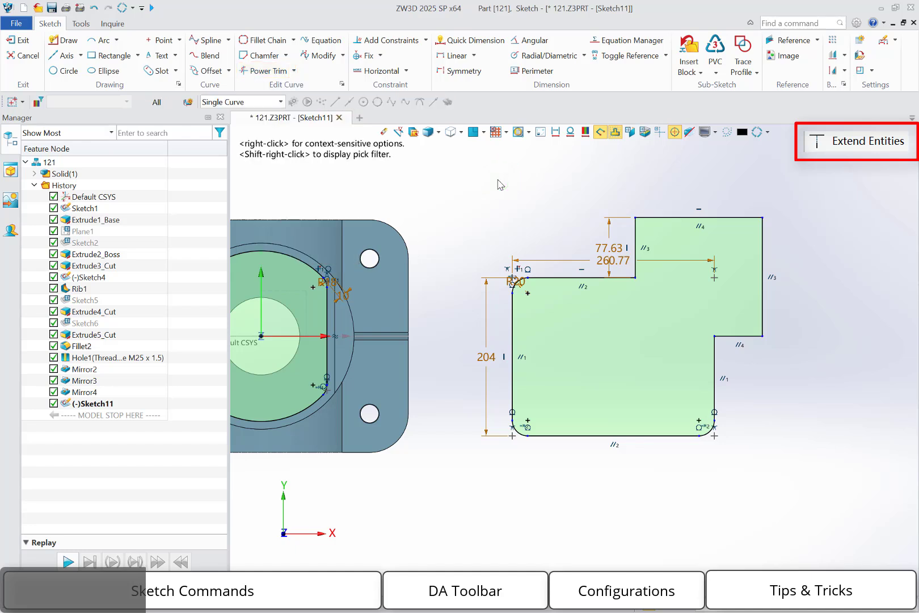
click(69, 43)
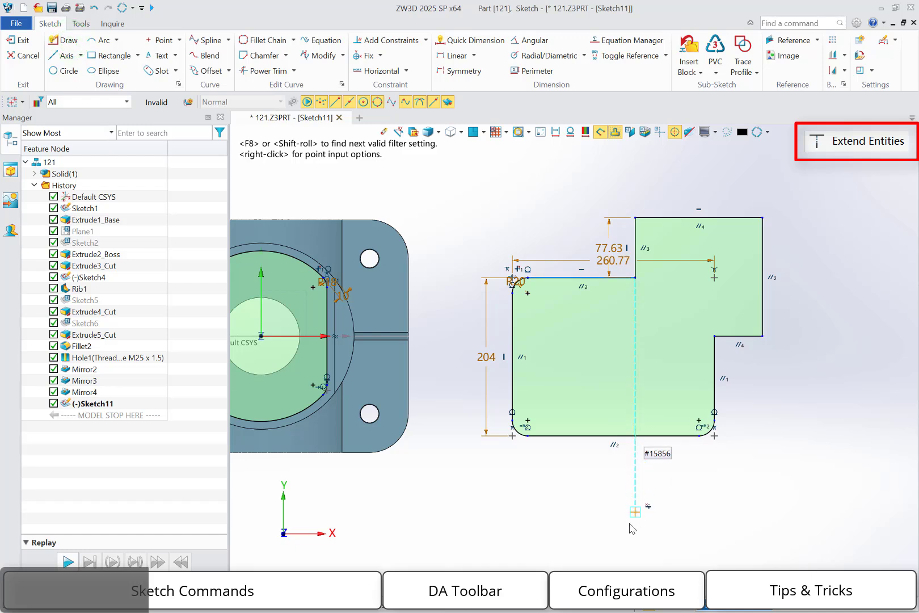
click(592, 539)
click(592, 491)
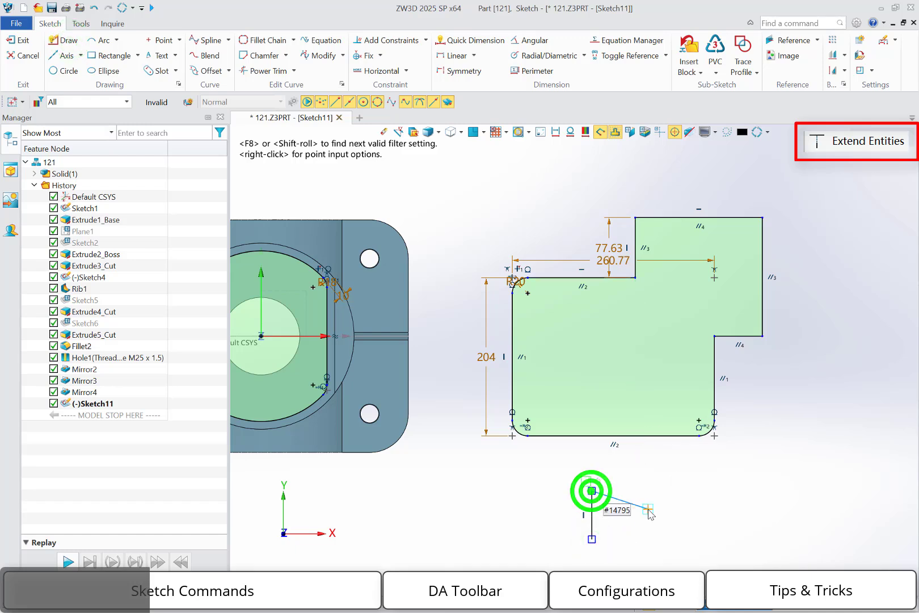
click(648, 543)
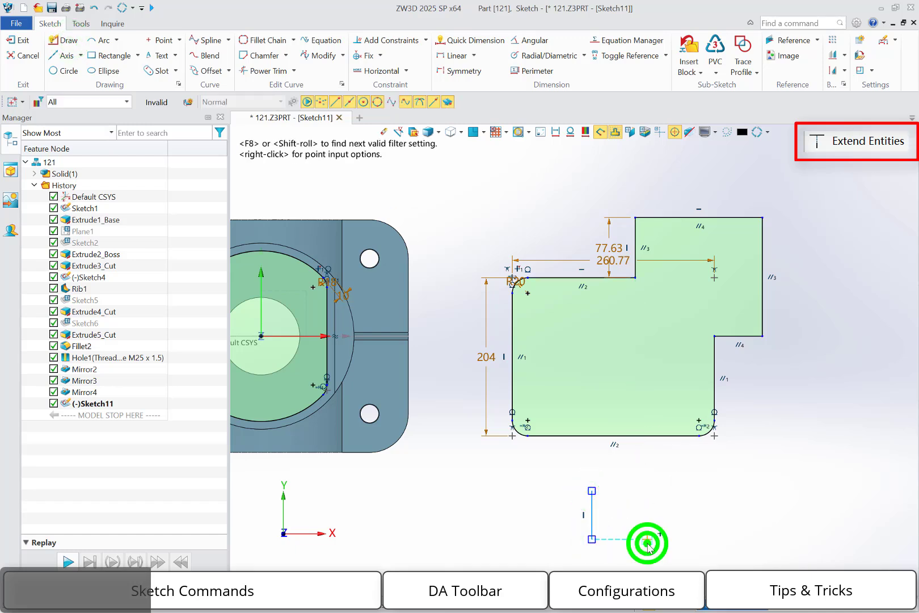
click(647, 491)
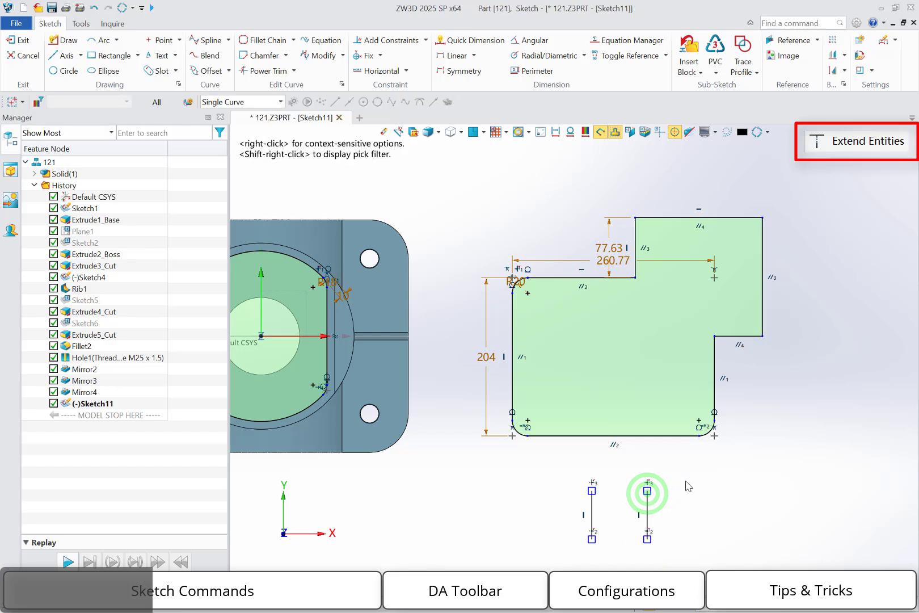
Extend both short vertical lines up to the bottom edge of the merged outline with Trim/Extend.
click(294, 71)
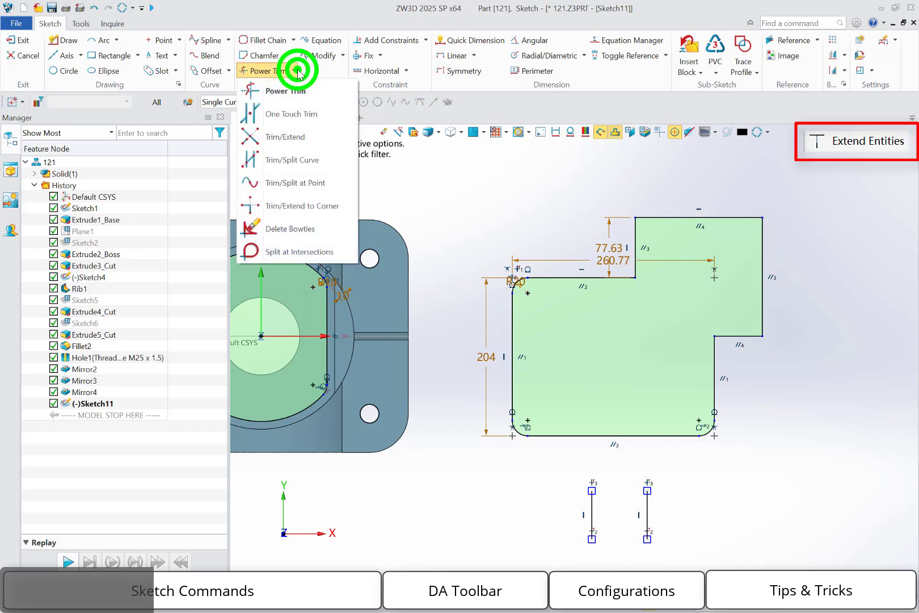
click(288, 139)
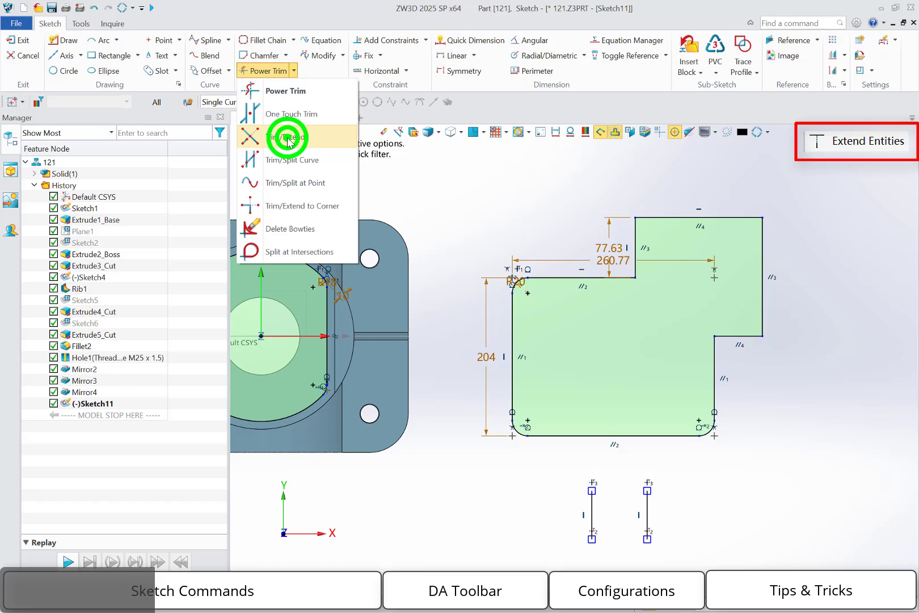
click(647, 504)
click(592, 510)
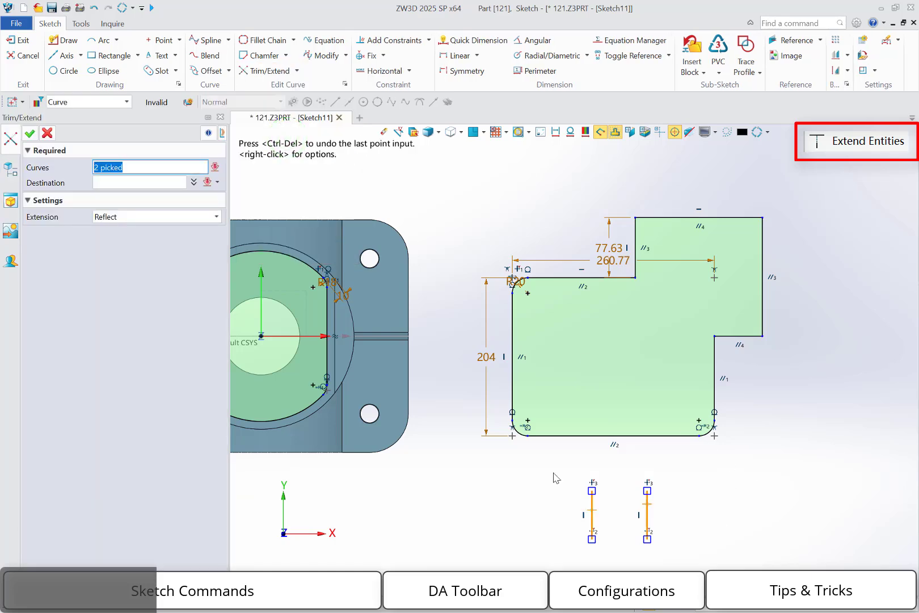
click(140, 183)
click(573, 437)
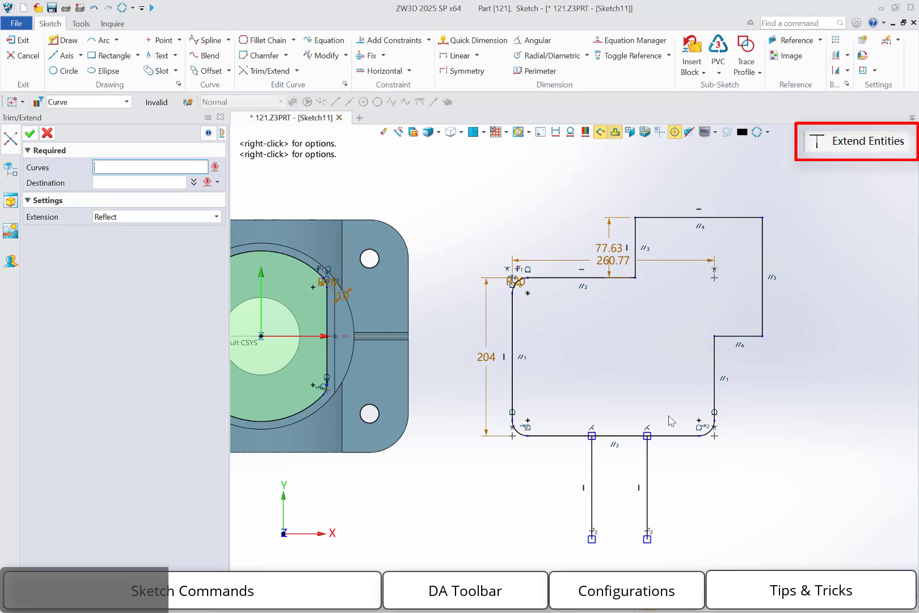
click(47, 133)
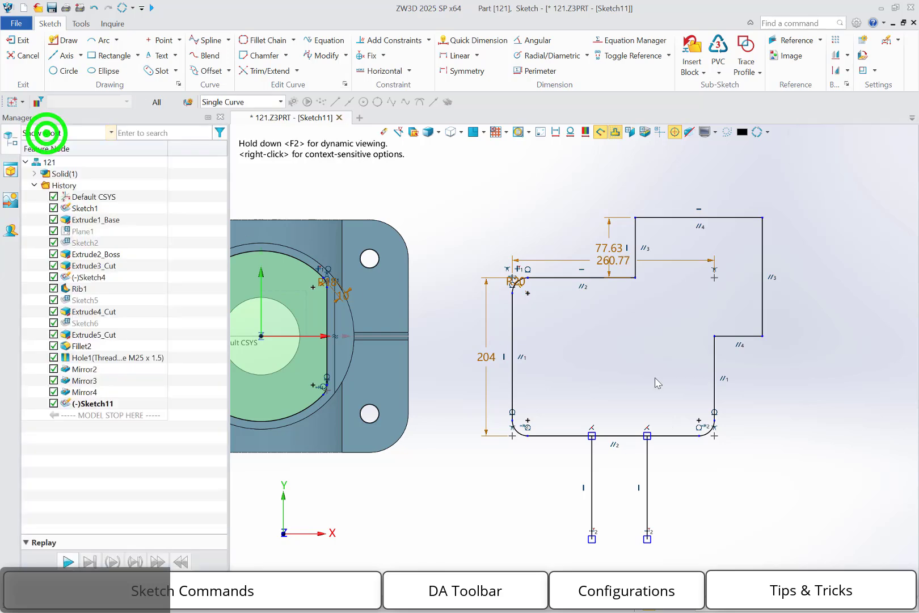
Draw an open four-line profile on the +X side of the outline, with a bottom line about 104 mm long and a short +X vertical.
click(298, 70)
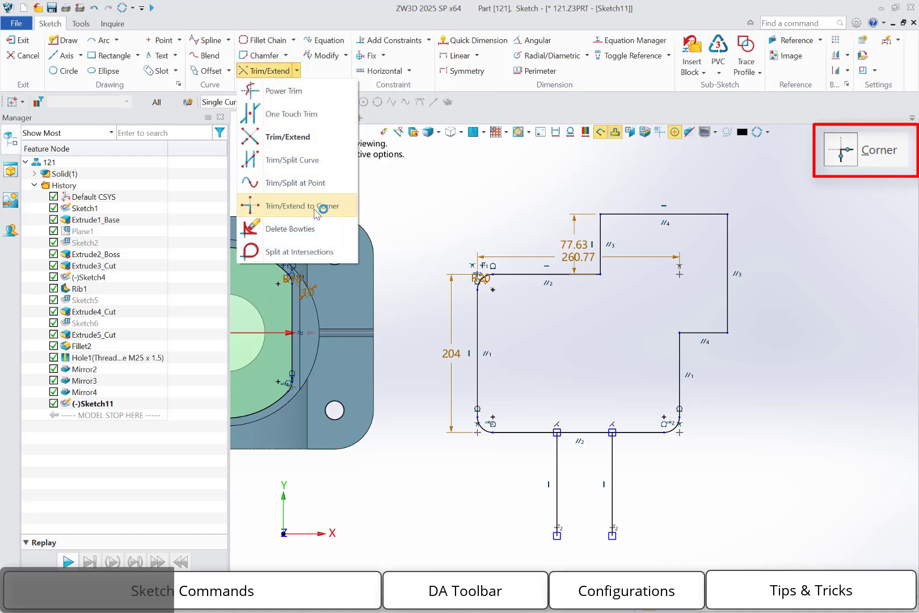
click(631, 353)
middle_drag(636, 353, 429, 340)
click(63, 40)
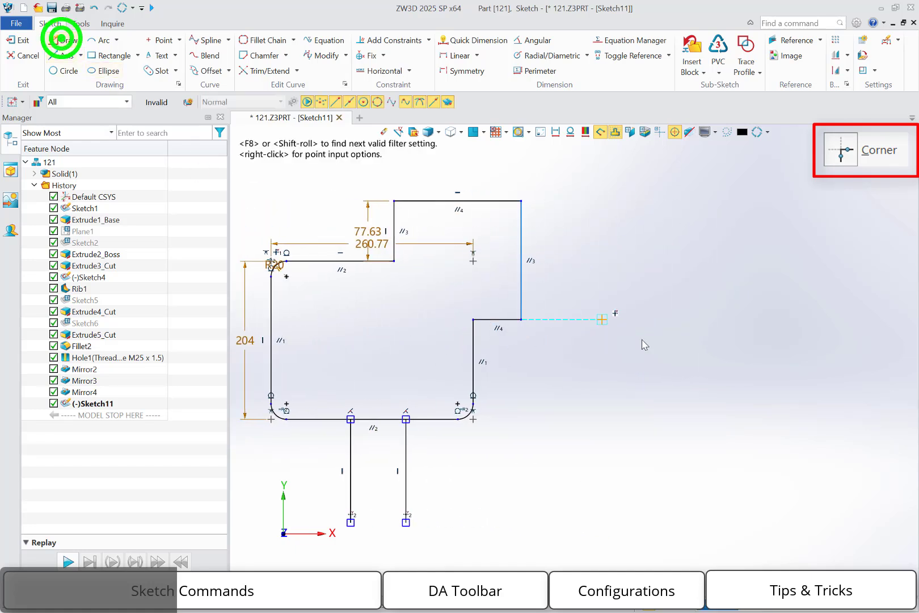
click(683, 276)
click(587, 276)
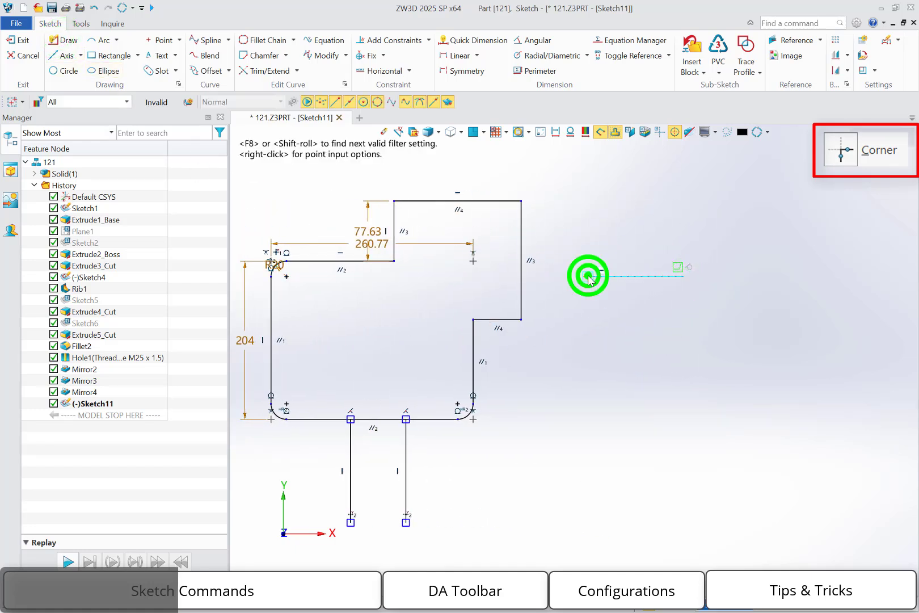
click(588, 419)
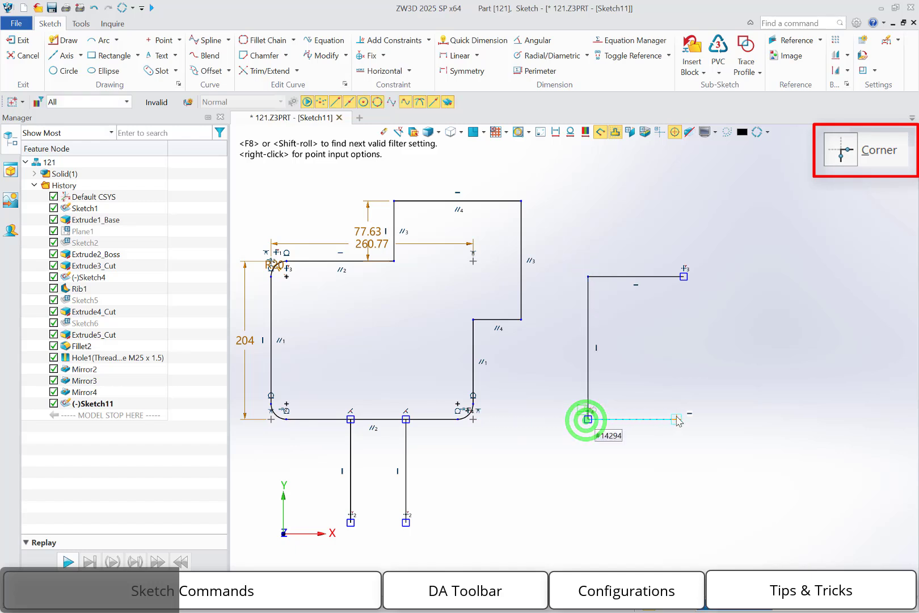
click(669, 419)
click(668, 382)
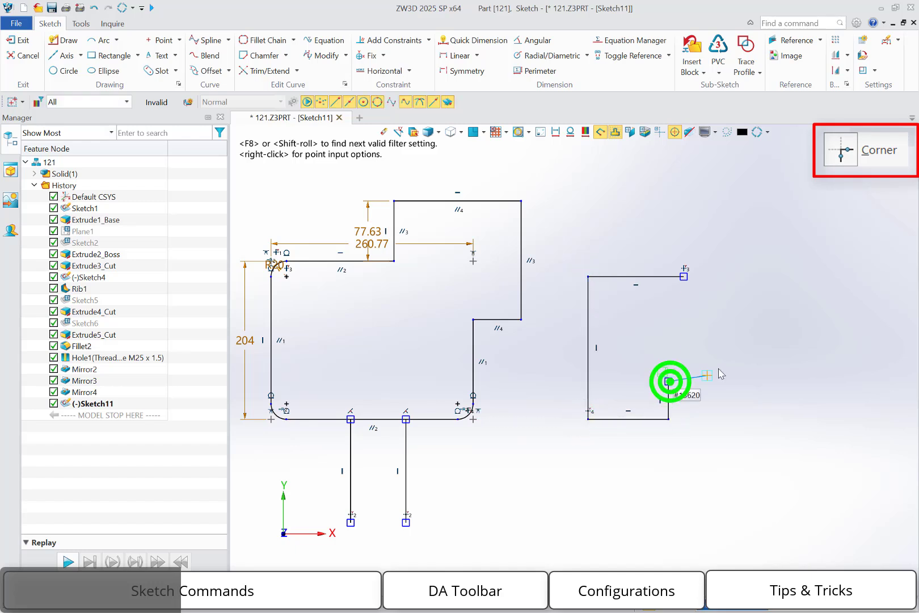
key(Escape)
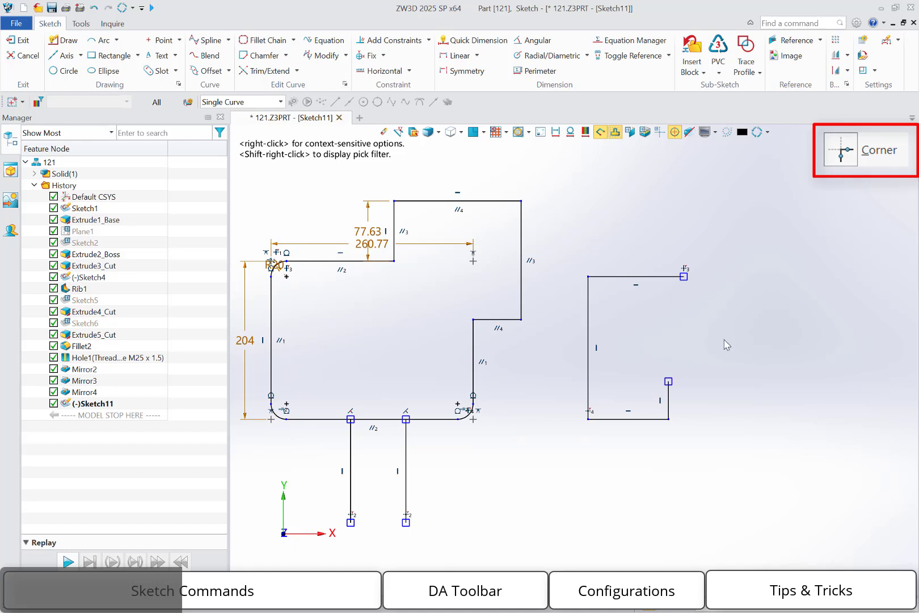
Close the open profile into a rectangle by joining its short vertical and top line with Trim/Extend to Corner.
click(297, 71)
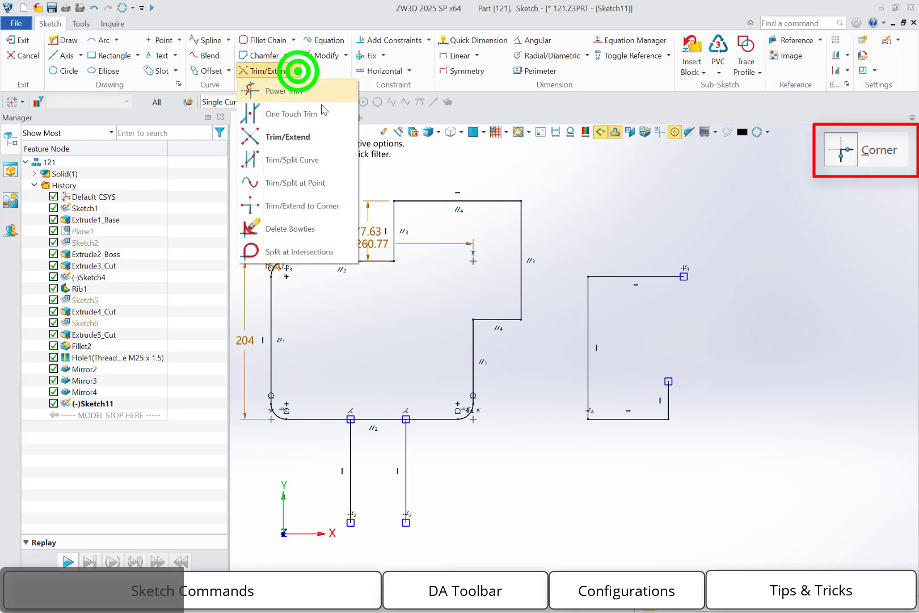
click(320, 208)
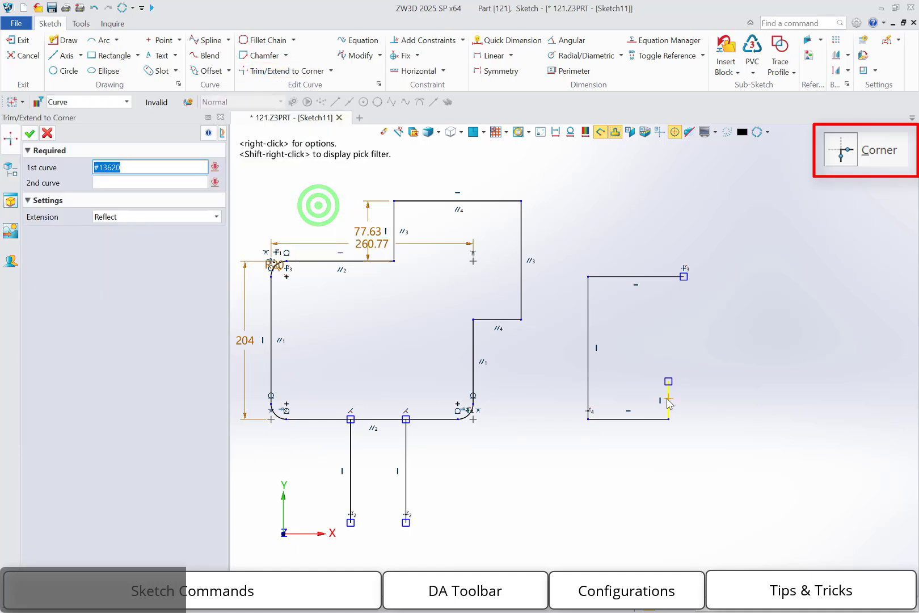
click(668, 399)
click(641, 278)
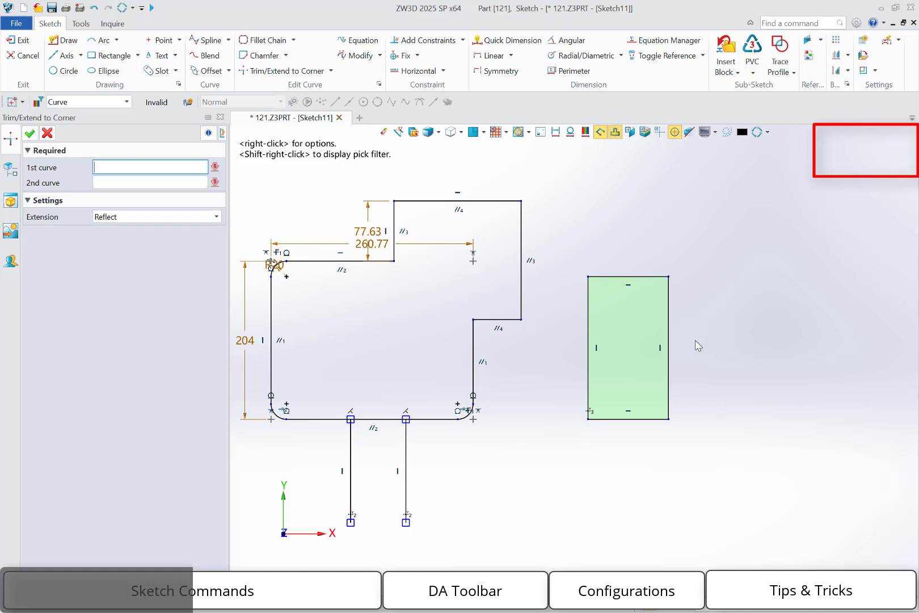
key(Escape)
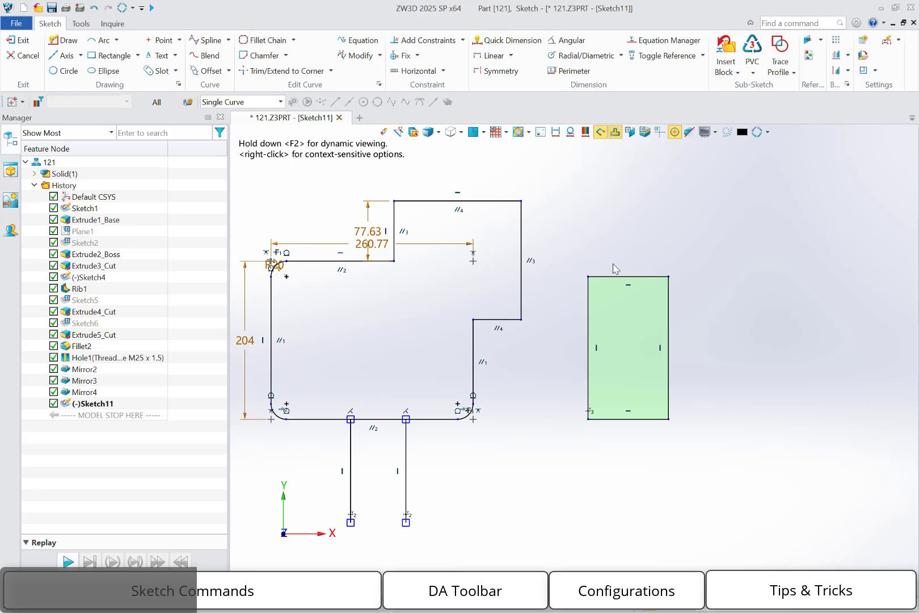
Add a Quick Dimension to the top edge of the closed rectangle, placed above it, and accept the proposed value.
mouse_move(614, 268)
middle_down()
mouse_move(474, 246)
mouse_move(430, 285)
middle_up()
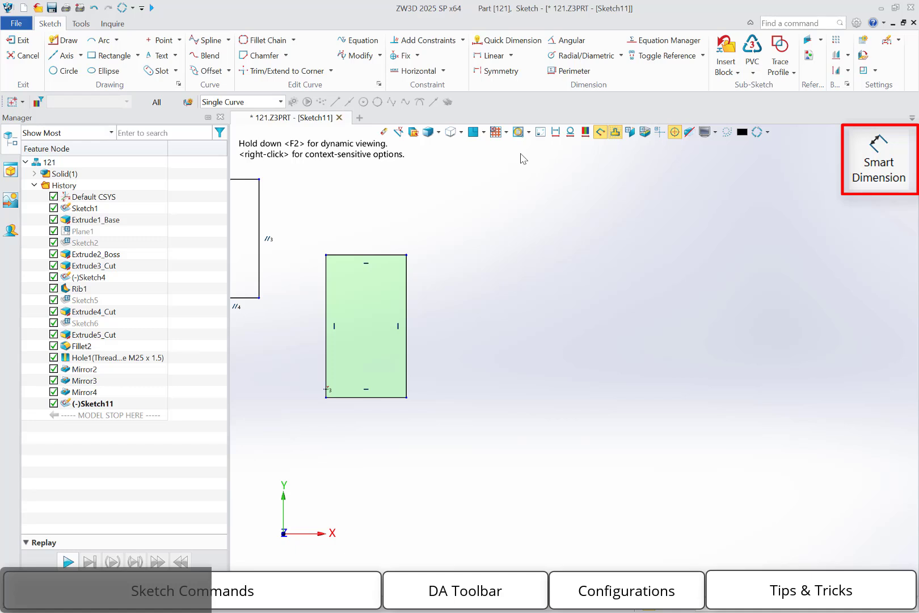
click(509, 41)
click(356, 254)
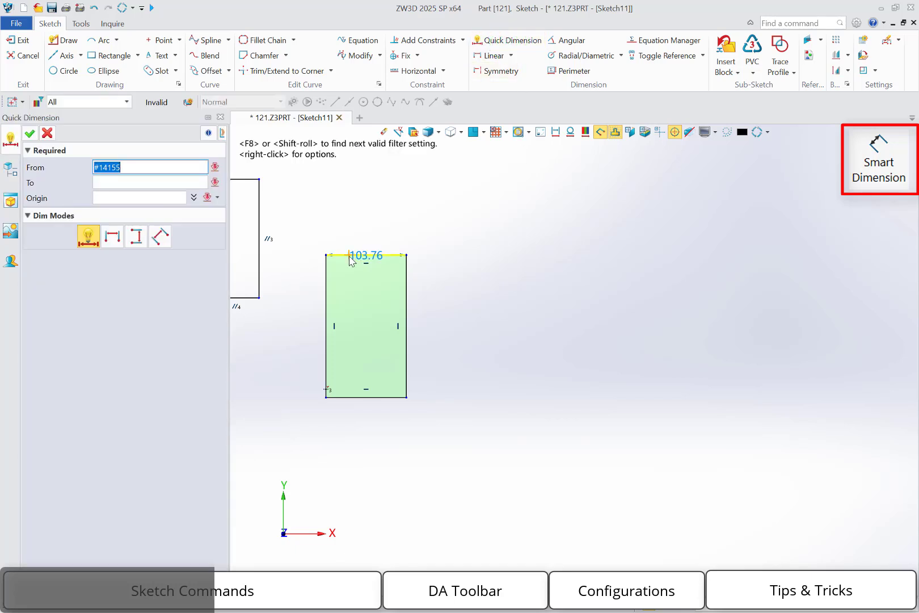
click(365, 235)
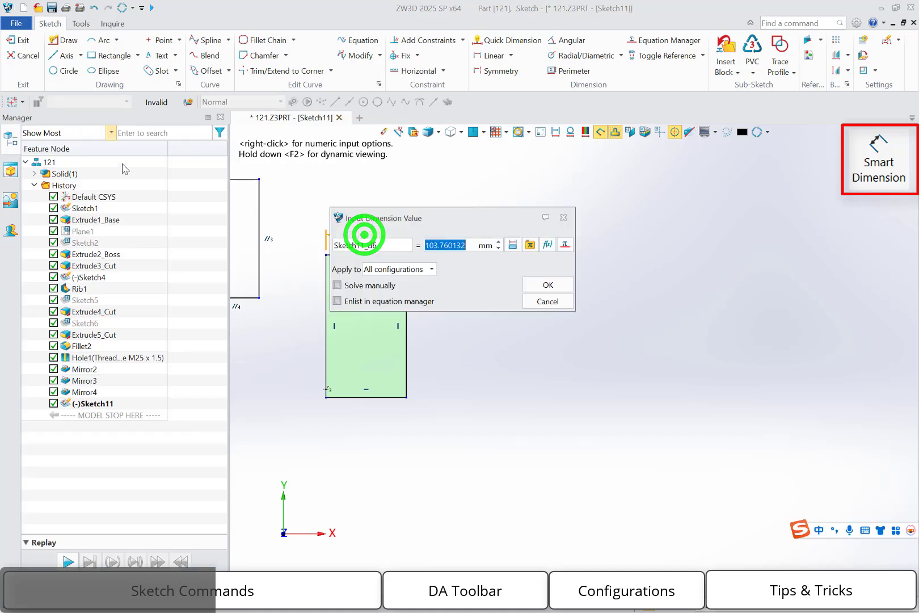
click(546, 282)
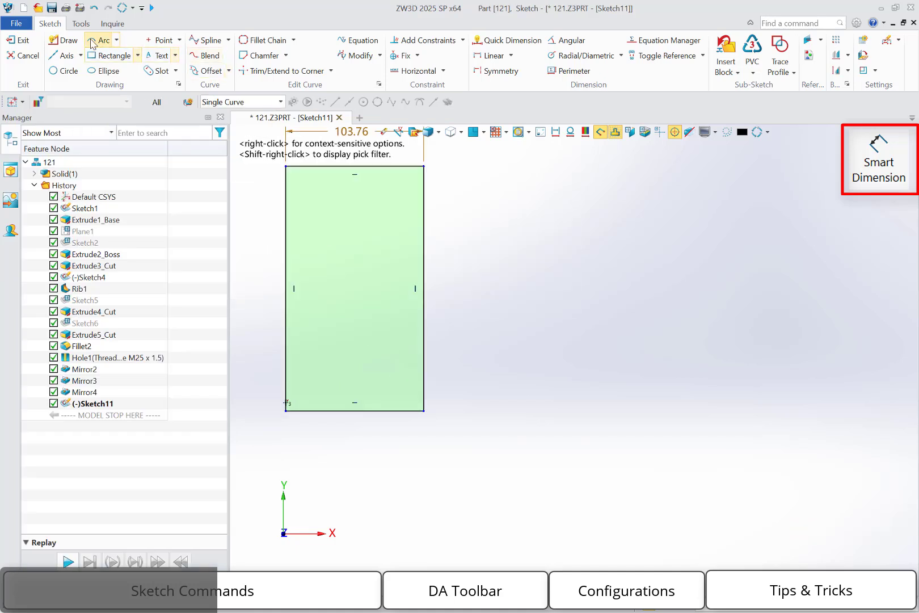
Draw an inclined line and a horizontal line sharing a lower endpoint, about 49° apart, on the +X side of the rectangle.
click(67, 40)
click(603, 270)
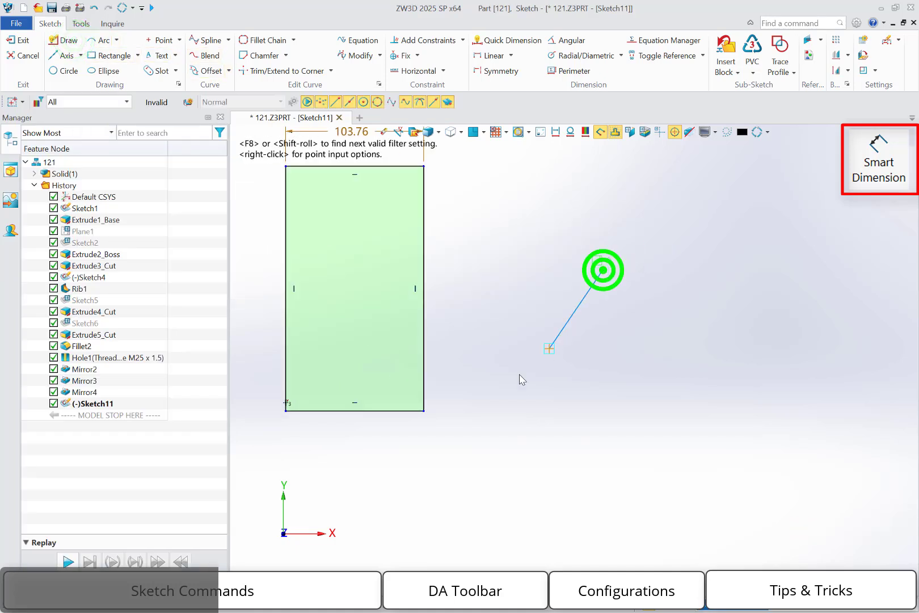
click(488, 401)
click(661, 401)
middle_click(661, 401)
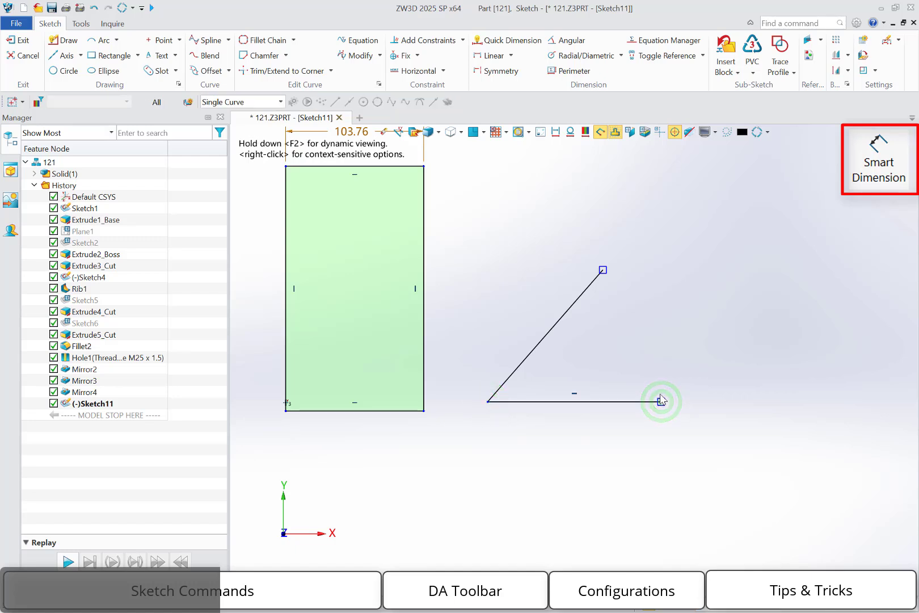
right_click(640, 314)
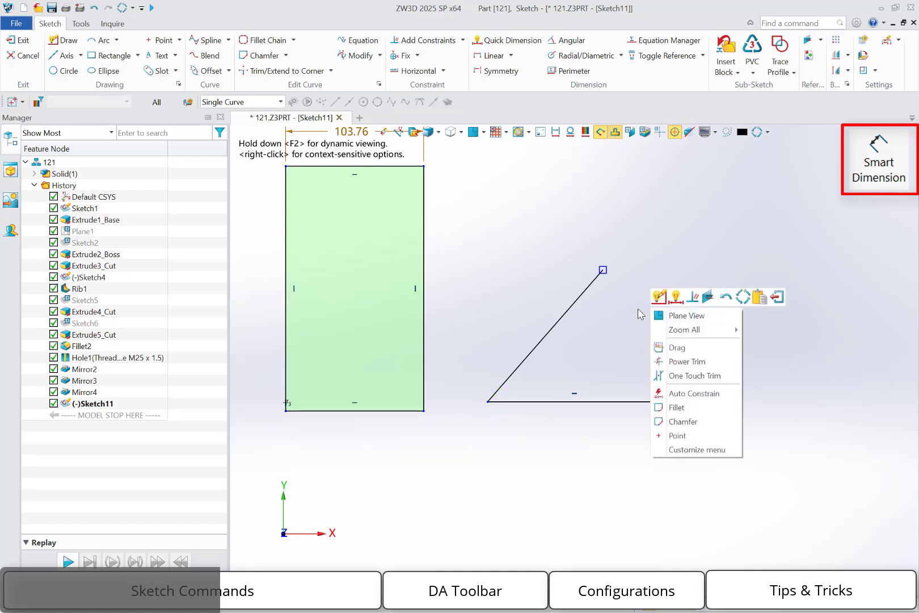
click(677, 295)
click(549, 333)
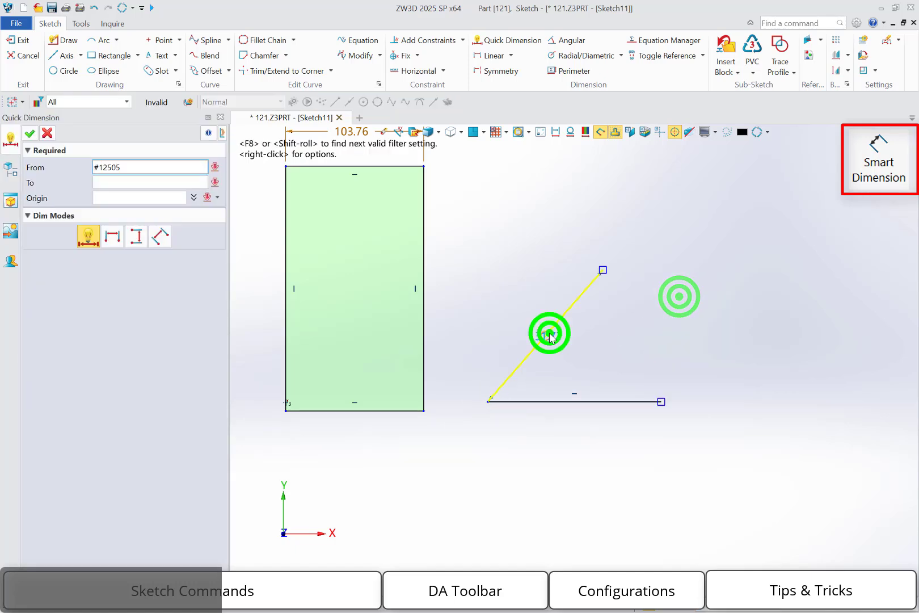
click(550, 401)
middle_click(592, 341)
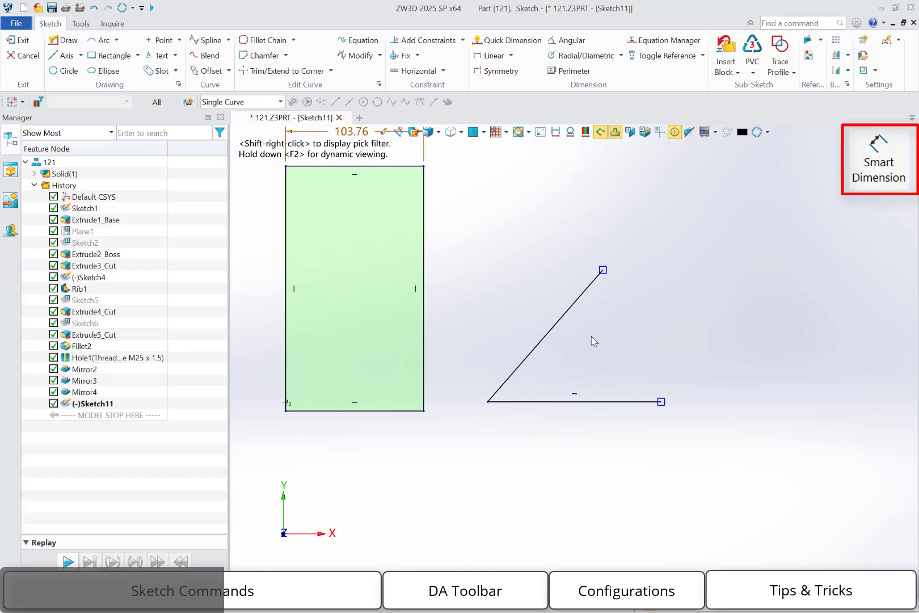
Add a Quick Dimension between the inclined line and the horizontal line and set the angle to 45°.
middle_click(592, 341)
click(578, 303)
click(634, 402)
click(599, 361)
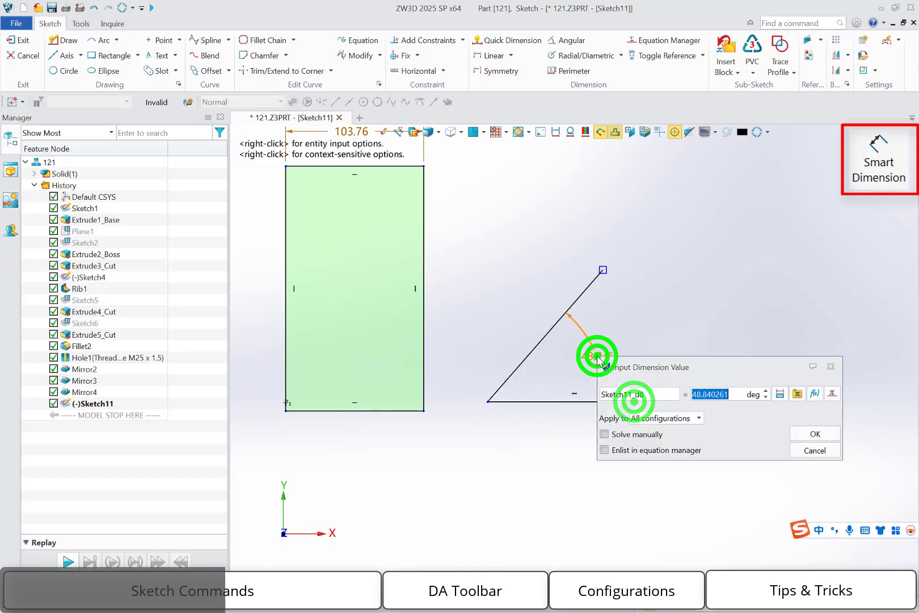
text(45)
key(Return)
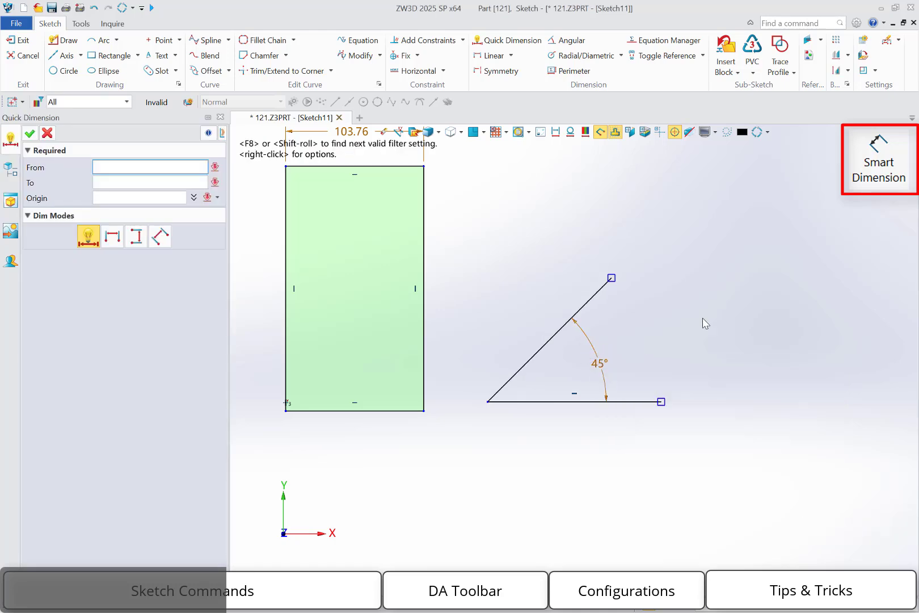
middle_click(703, 319)
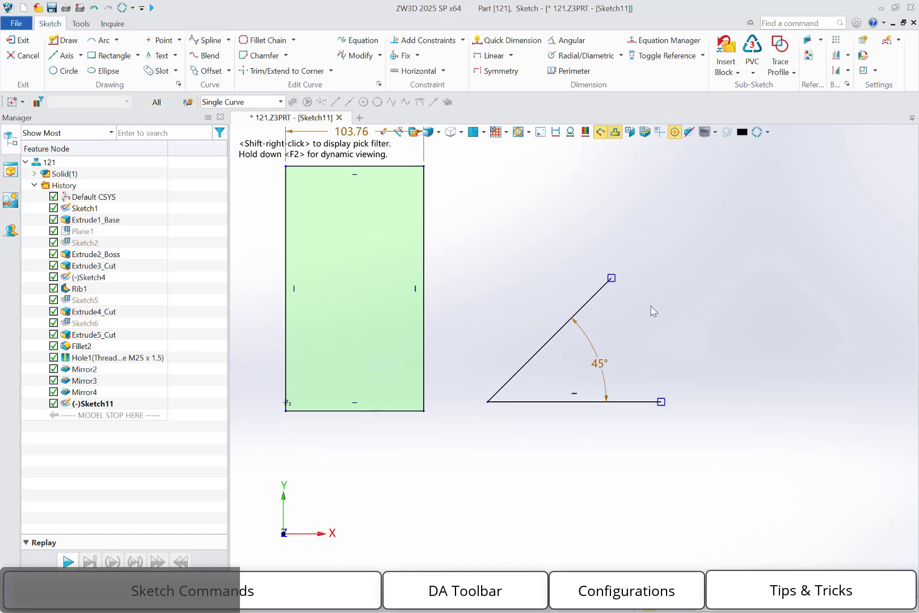
Delete the 45° angle dimension and constrain the inclined line perpendicular to the horizontal line.
click(629, 356)
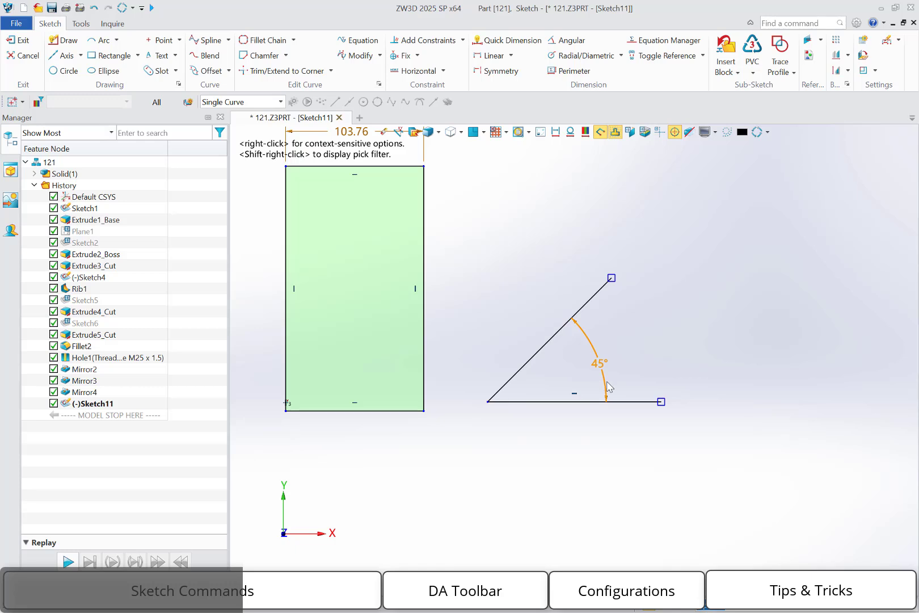
key(Delete)
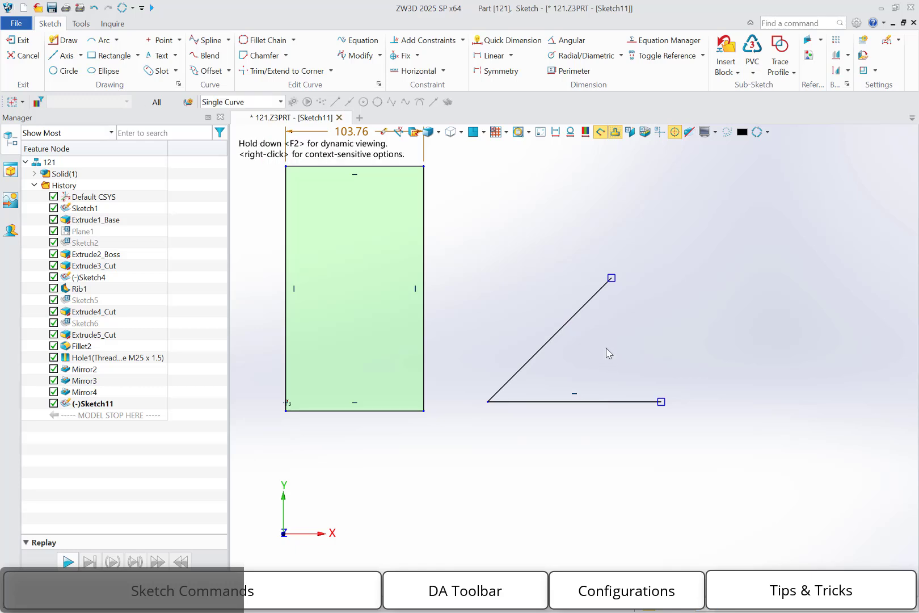
click(592, 299)
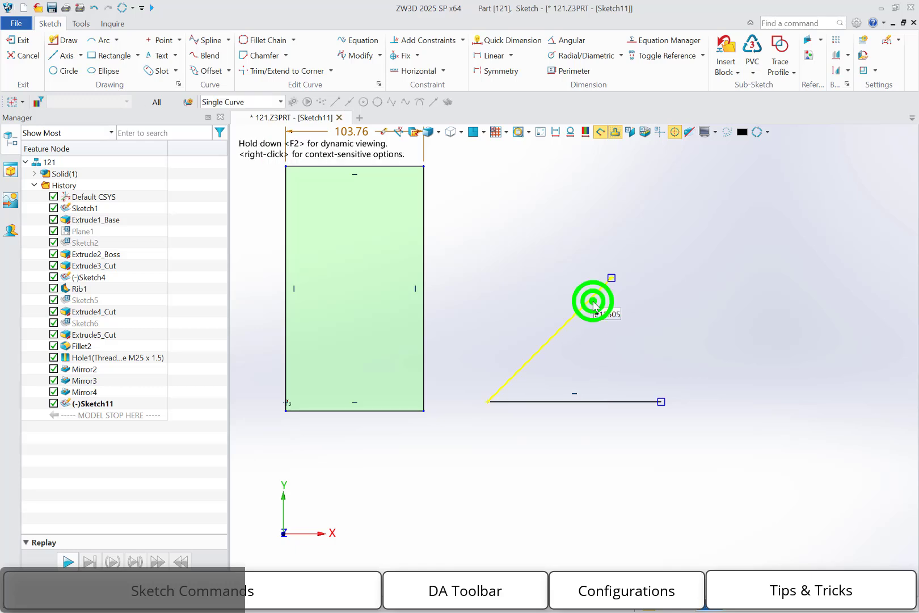
click(633, 400)
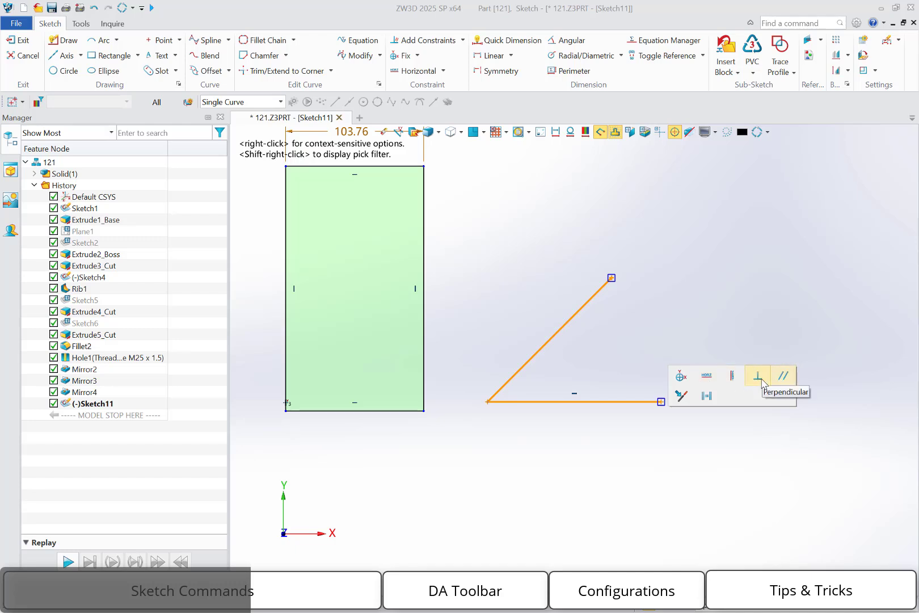
click(623, 356)
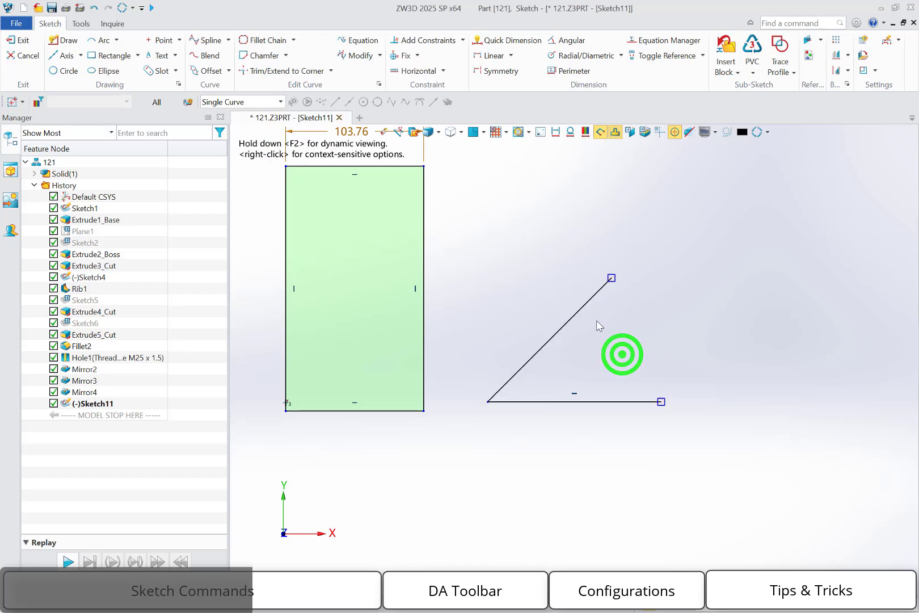
click(574, 315)
click(628, 402)
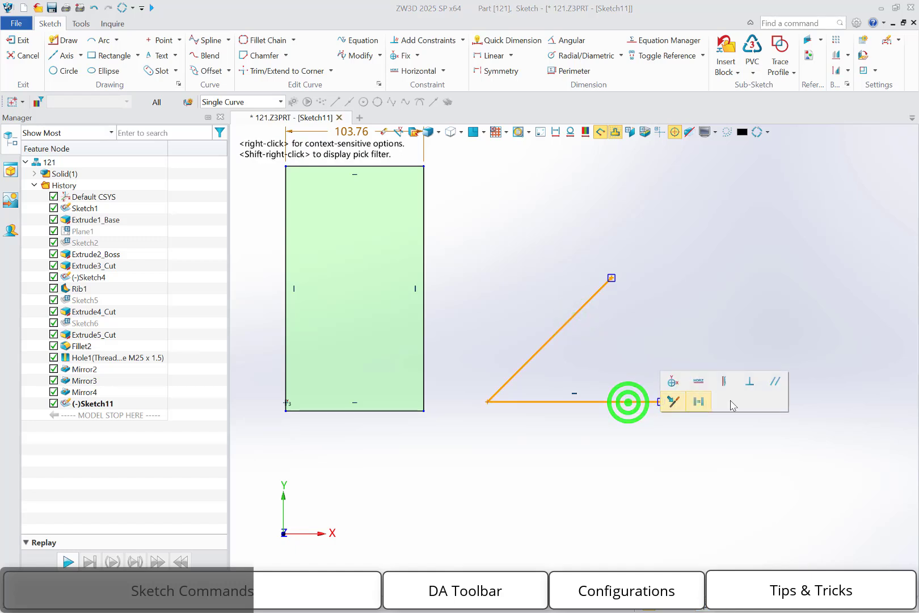
click(753, 383)
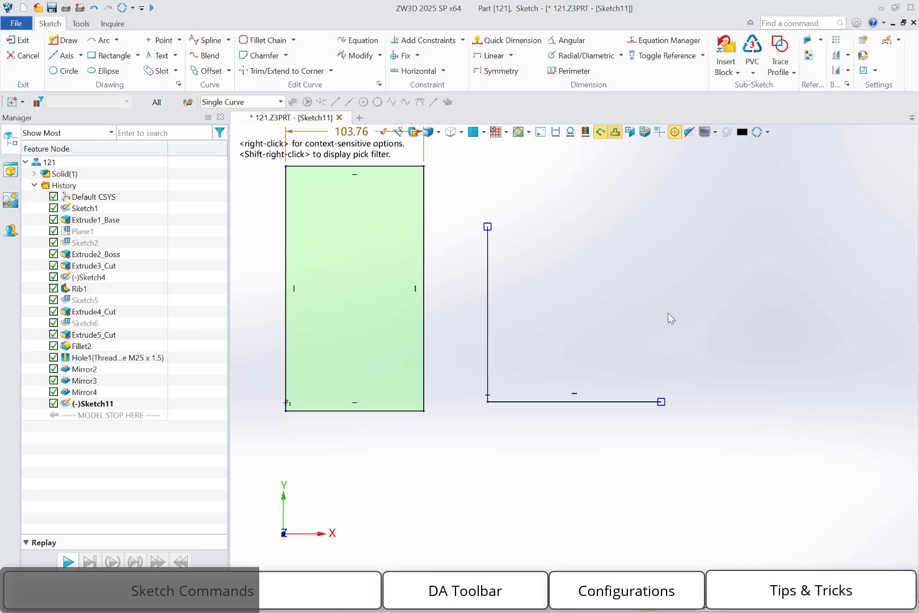
Draw a circle with a 42.5 mm radius inside the corner formed by the two perpendicular lines.
key(c)
click(555, 319)
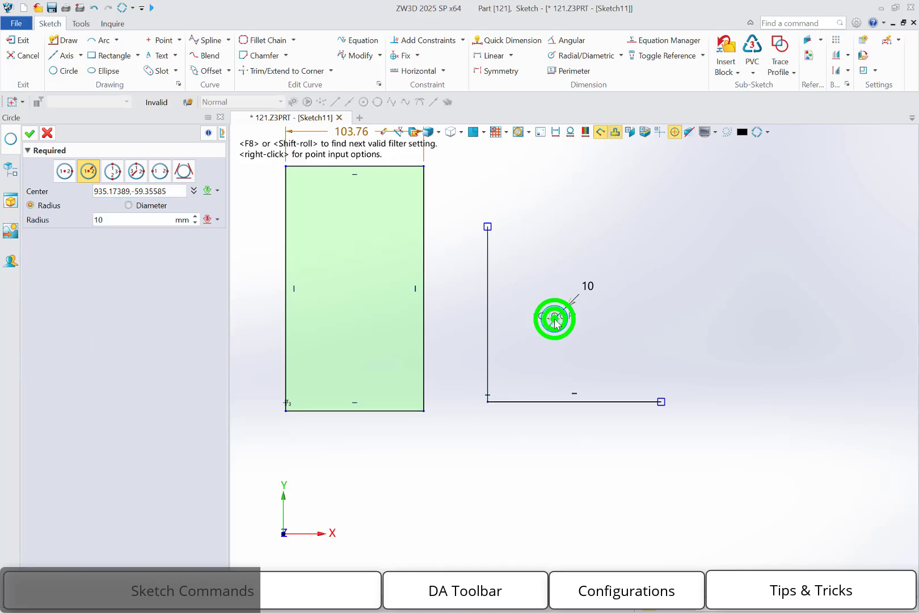
text(42.5)
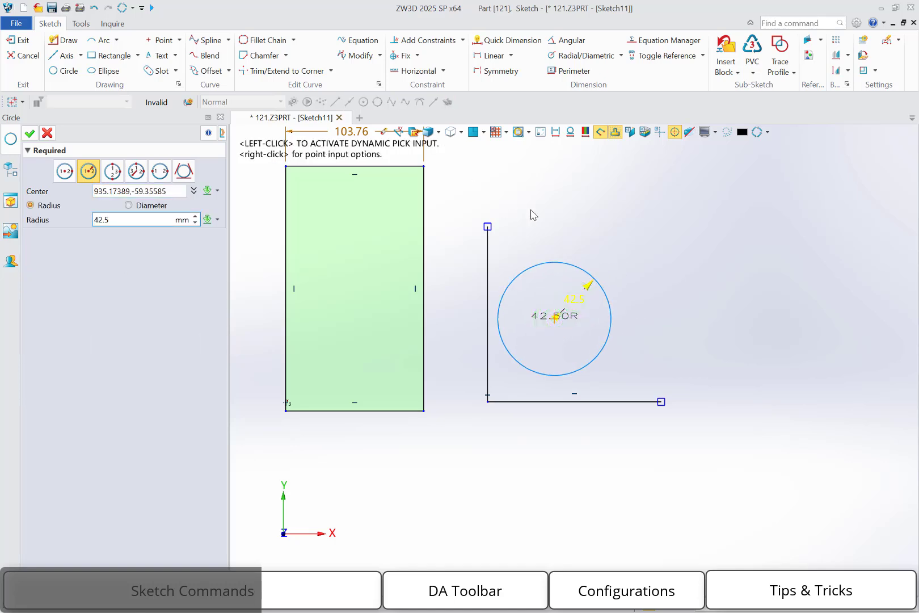
key(Return)
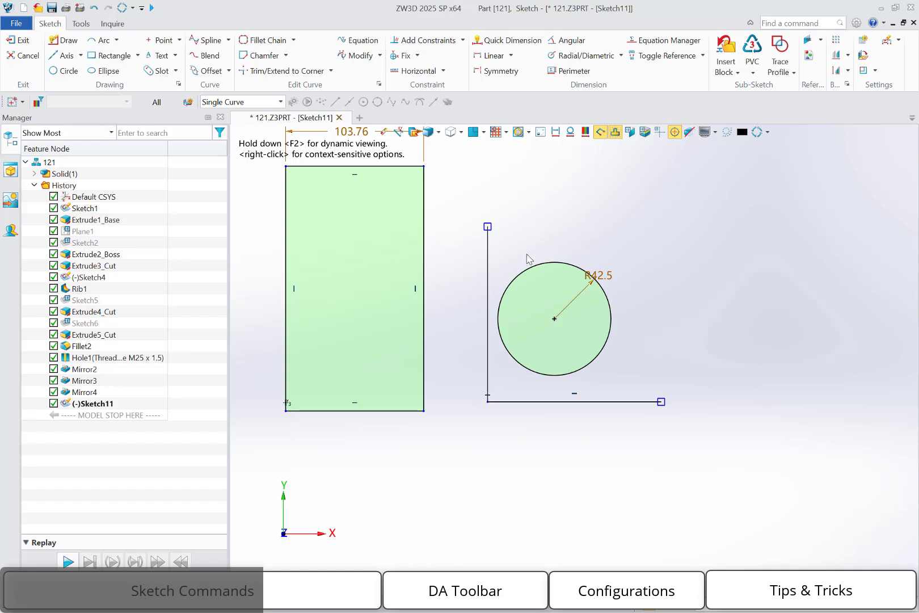
Apply a tangent constraint between the 42.5 mm radius circle and the adjacent vertical line.
click(523, 273)
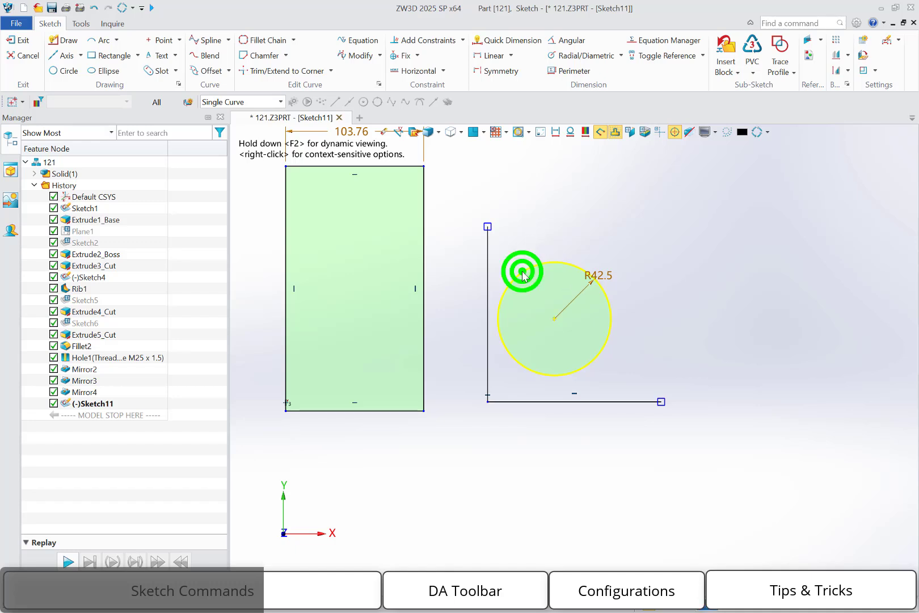
click(486, 274)
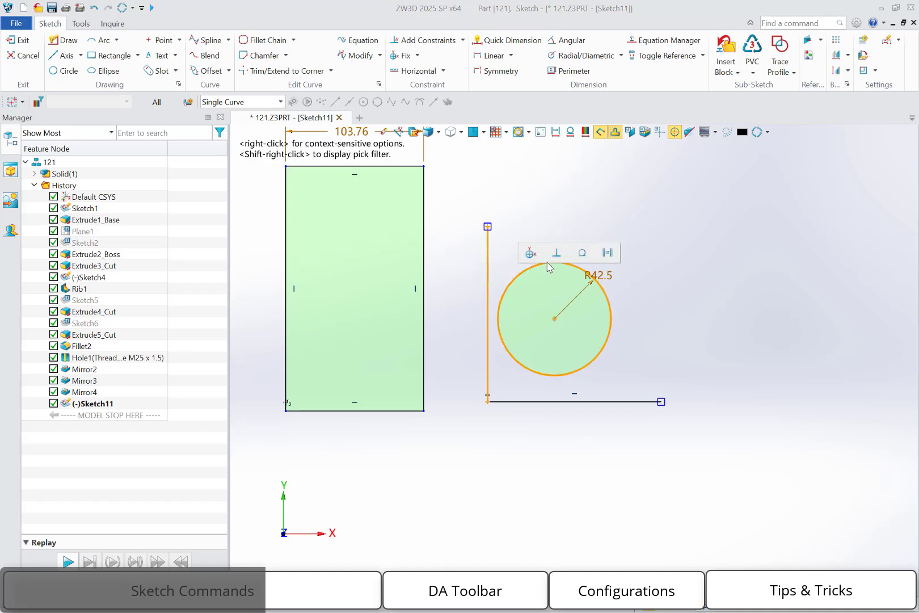
click(583, 254)
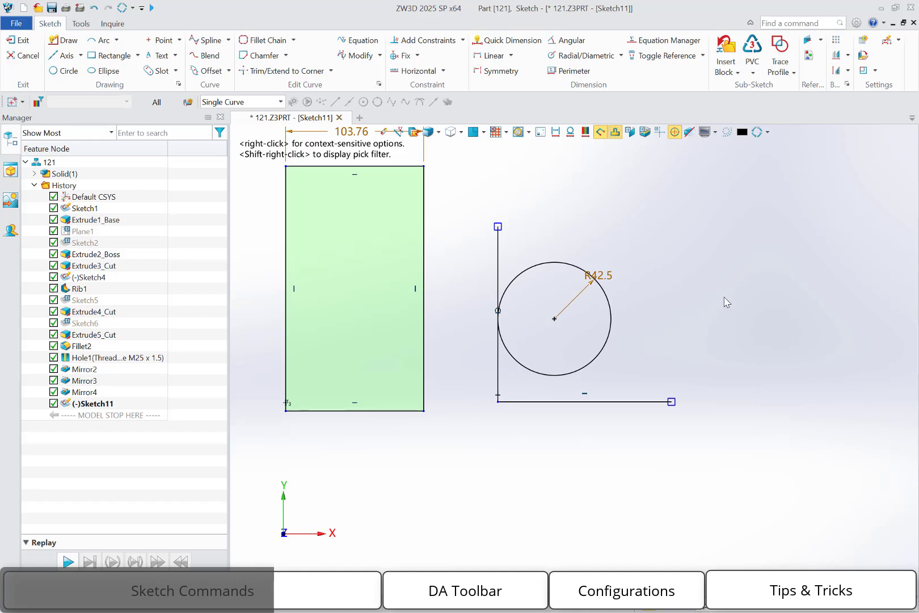
Draw a vertical construction line on the +X side of the circle, with its lower end level with the horizontal line.
middle_drag(723, 296, 566, 296)
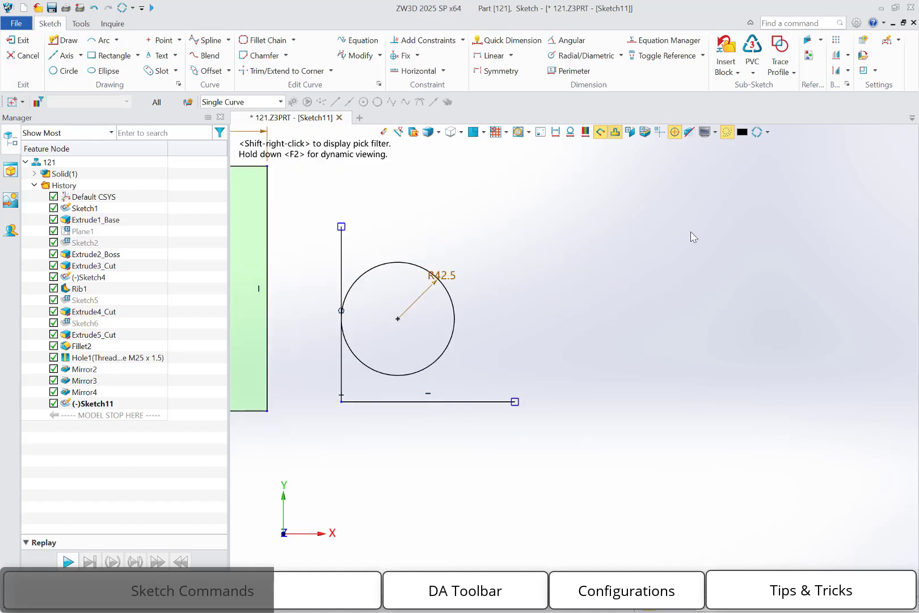
click(730, 135)
click(684, 252)
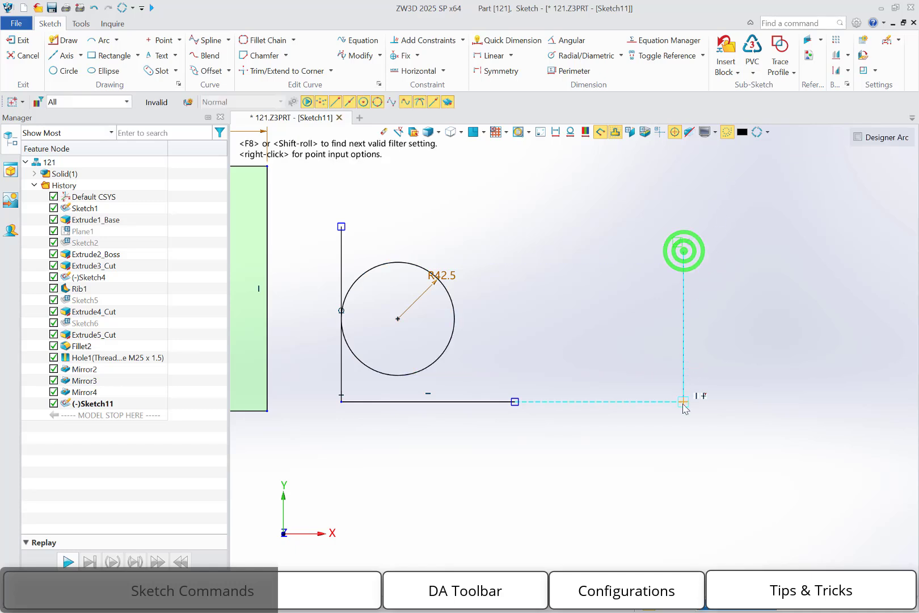
click(683, 404)
key(Escape)
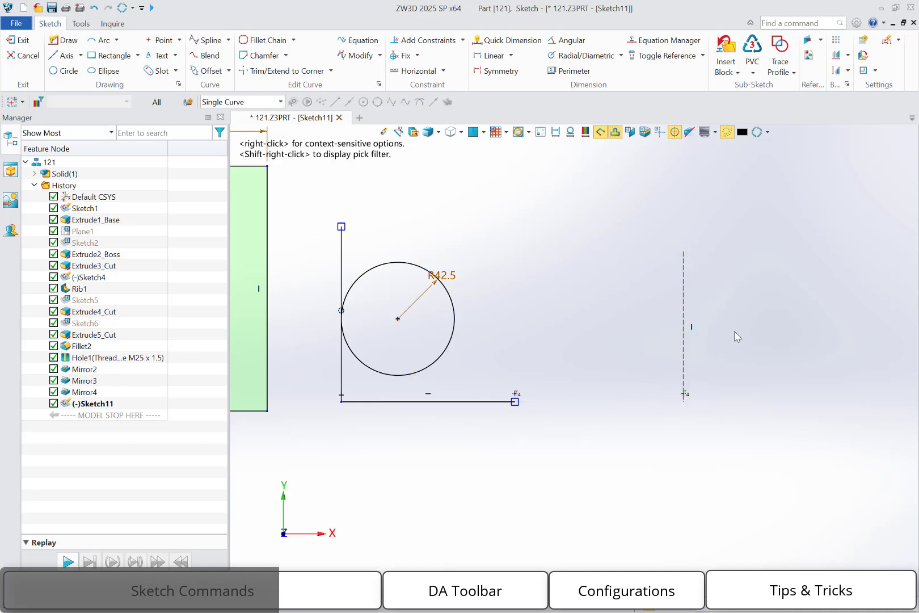
Draw a two-corner construction rectangle about 94 mm wide and 22 mm high across the vertical construction line.
key(r)
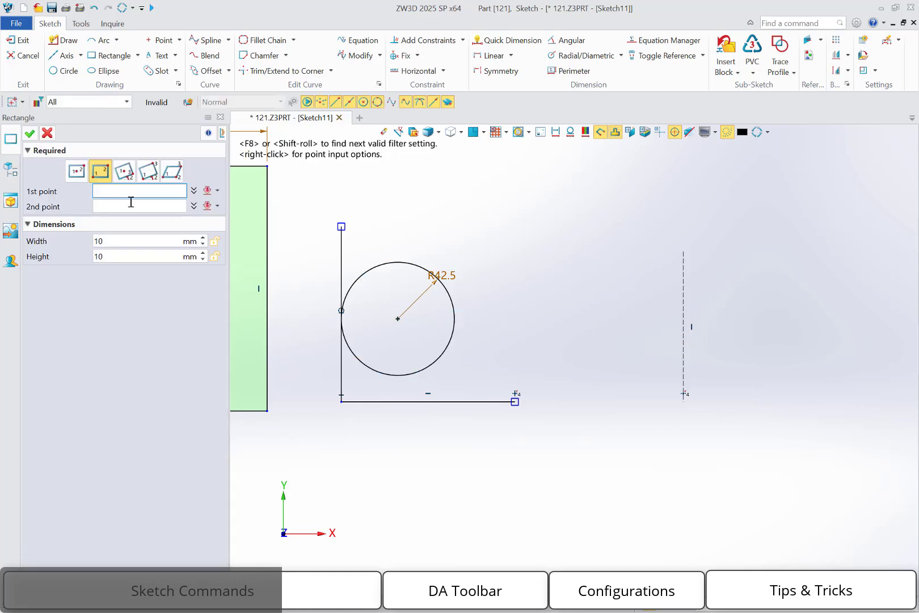
click(634, 312)
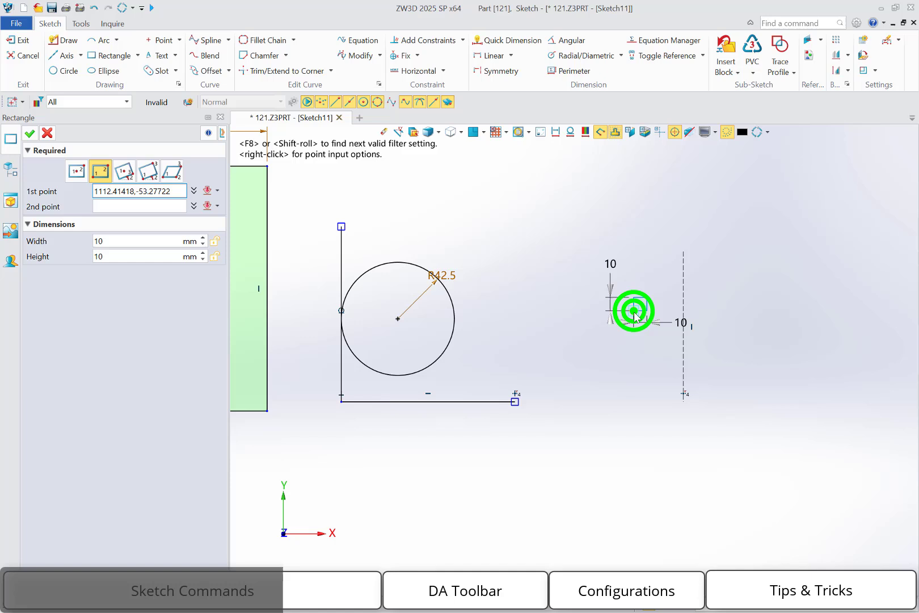
click(759, 340)
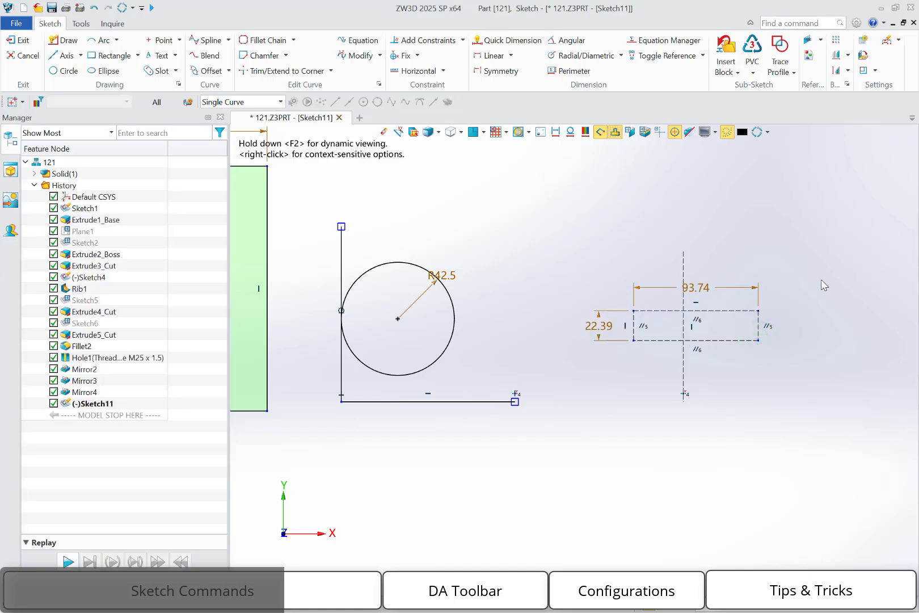
Convert the construction rectangle into solid sketch geometry with the toggle type command.
click(738, 312)
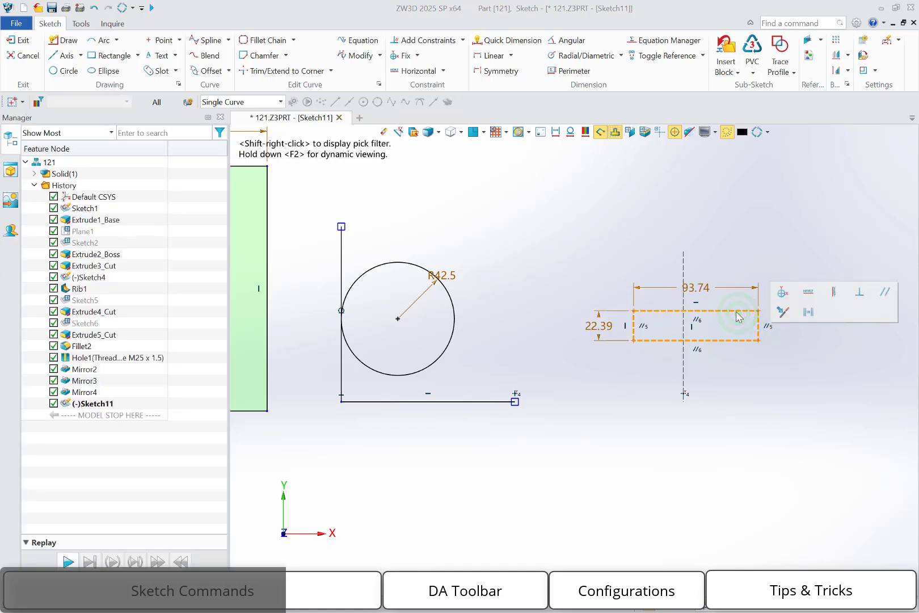
right_click(737, 311)
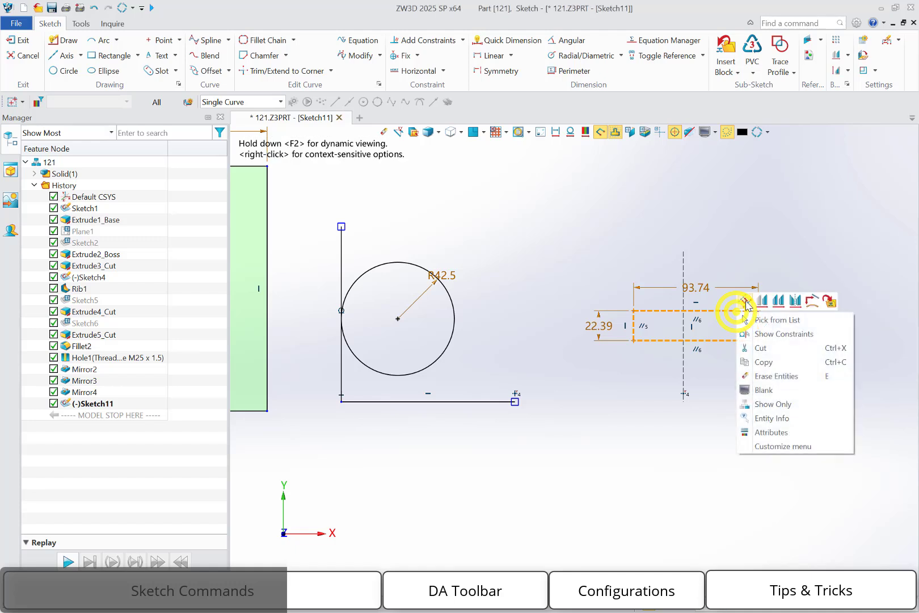
click(746, 302)
click(807, 244)
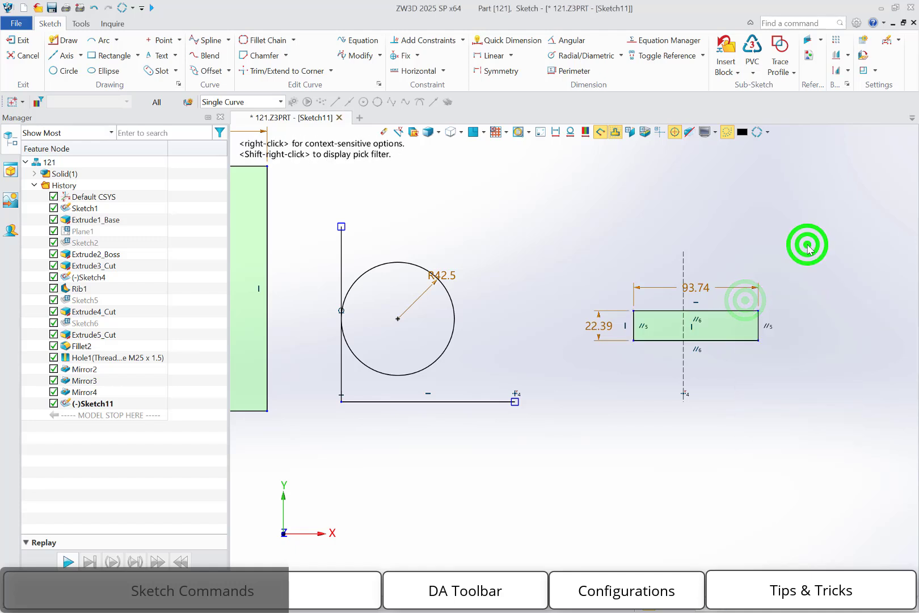
Constrain the rectangle's two short vertical edges to be symmetric about the vertical construction line.
scroll(810, 284, up, 2)
middle_drag(813, 300, 808, 307)
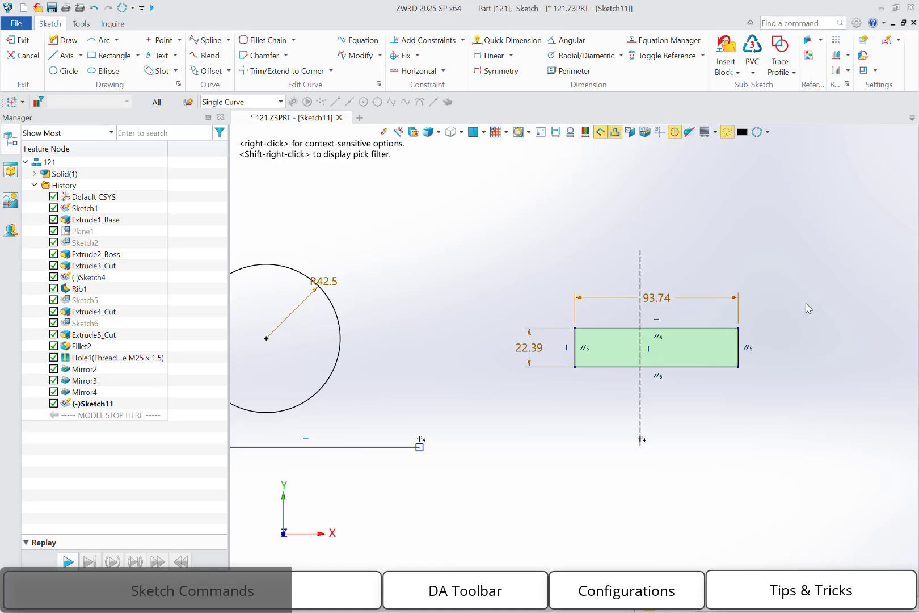
click(578, 341)
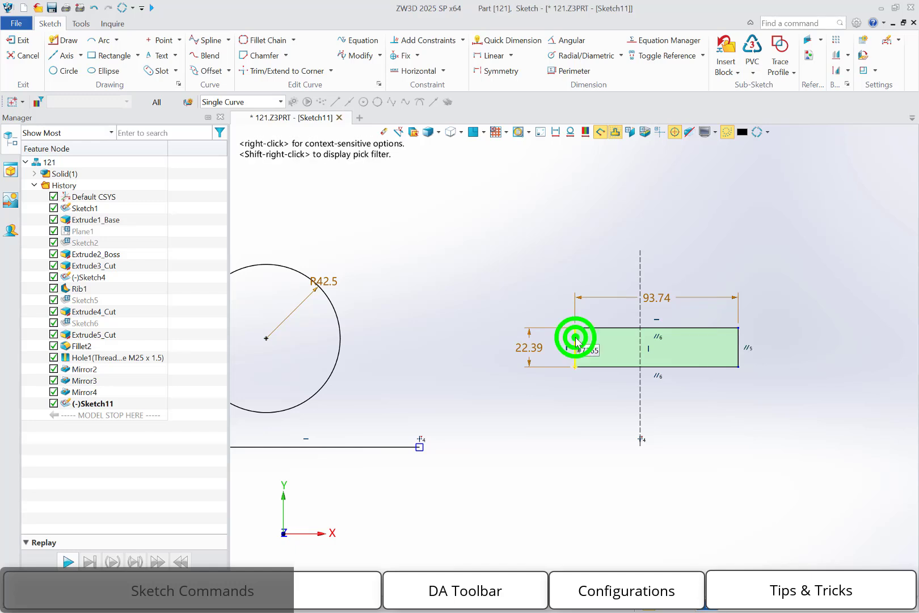
click(737, 339)
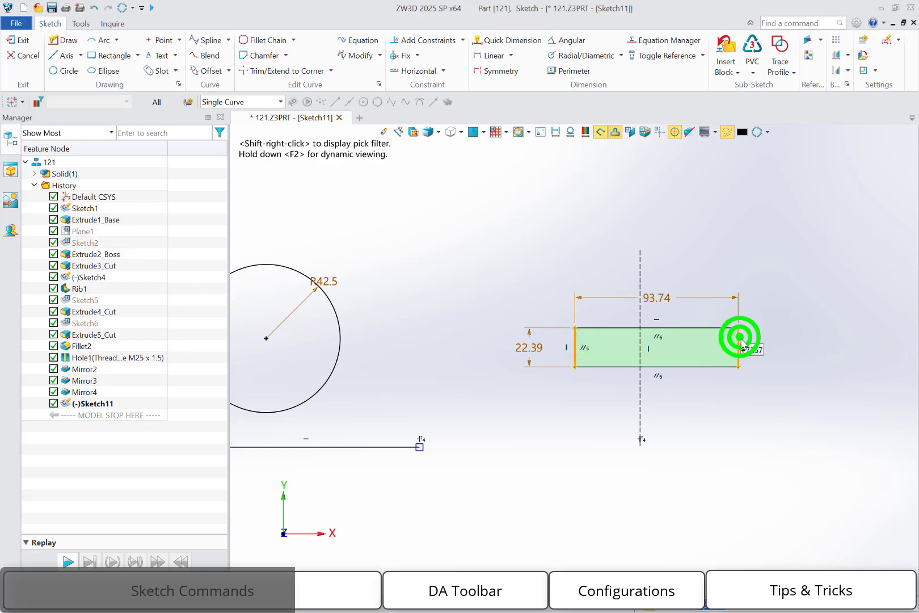
click(642, 265)
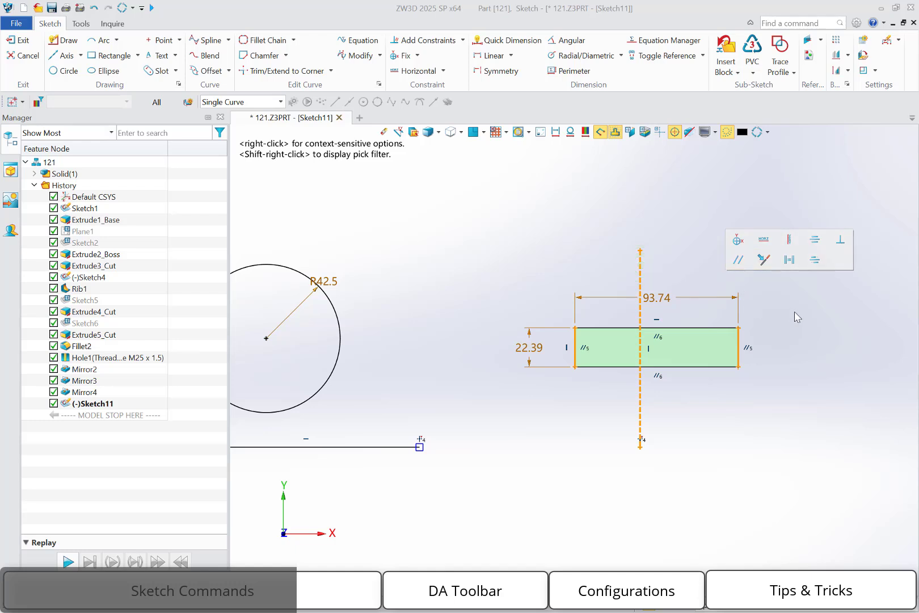
click(815, 260)
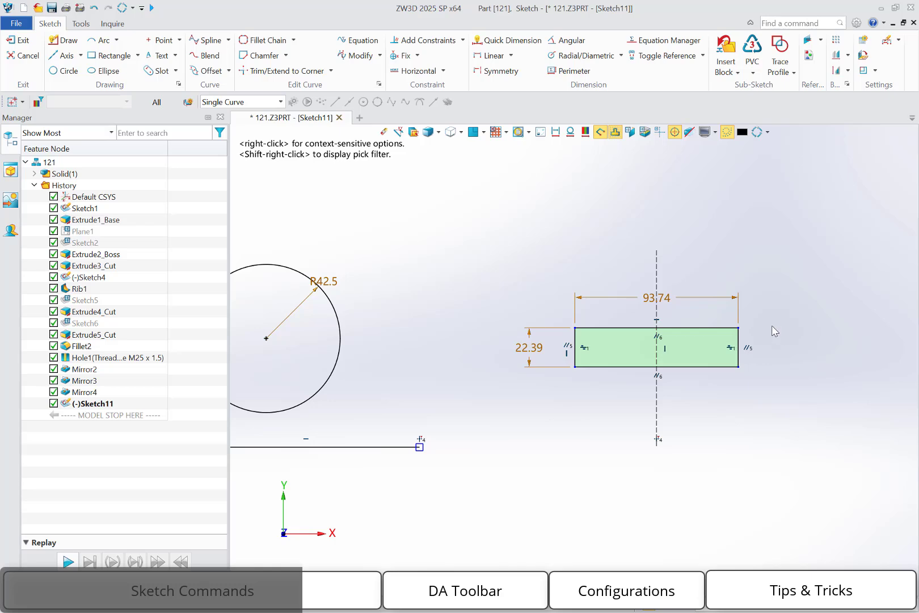
Delete all the geometry, dimensions and constraints drawn in the sketch.
scroll(772, 325, down, 6)
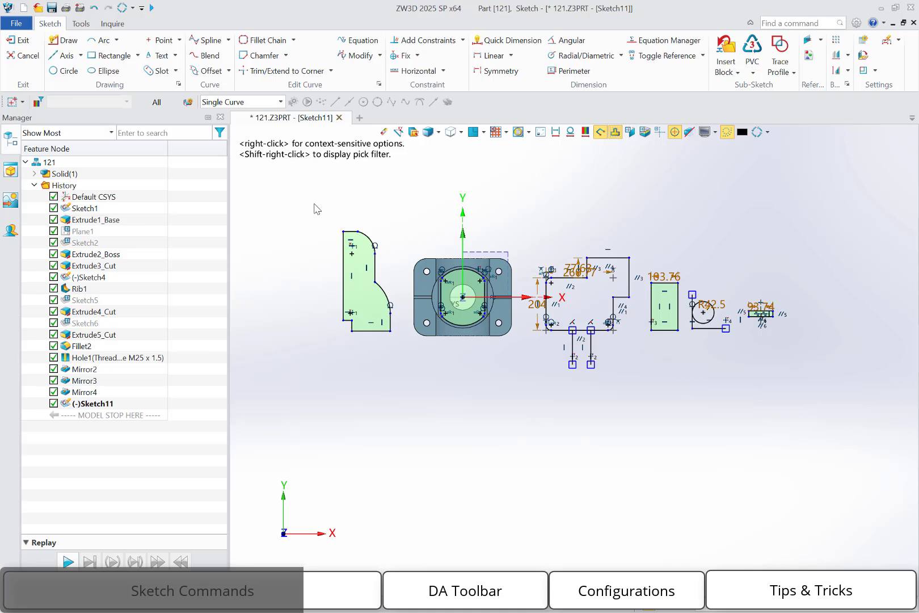
mouse_move(293, 201)
mouse_down()
mouse_move(720, 422)
mouse_move(885, 428)
mouse_move(860, 417)
mouse_up()
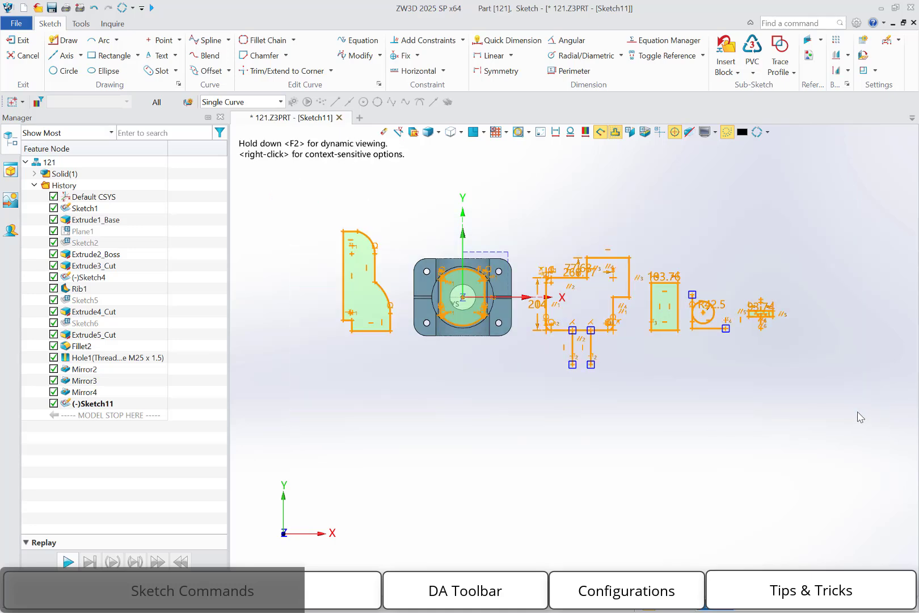
key(Delete)
Reference the upper arc of the part's central boss into the sketch as construction geometry.
scroll(544, 283, up, 5)
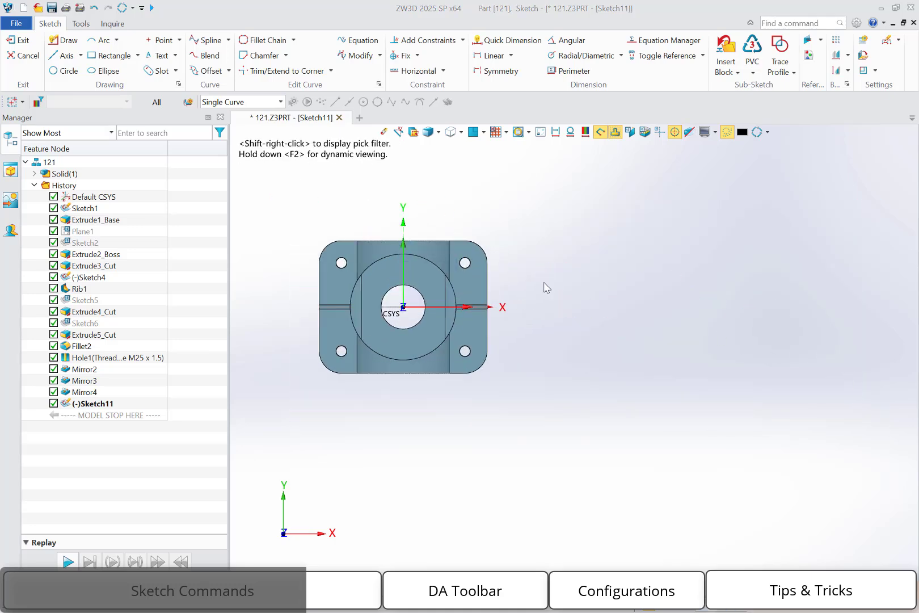
middle_drag(544, 282, 718, 332)
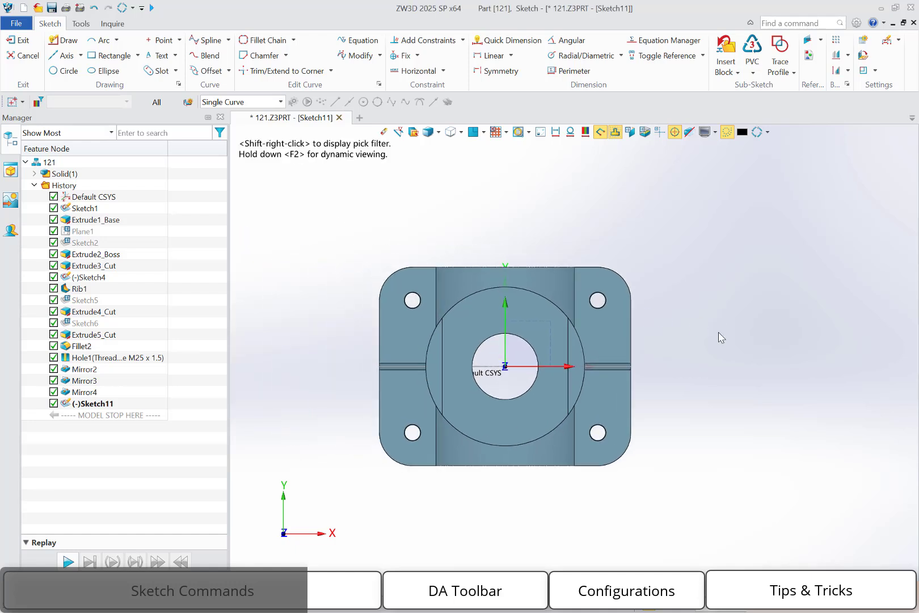
click(808, 40)
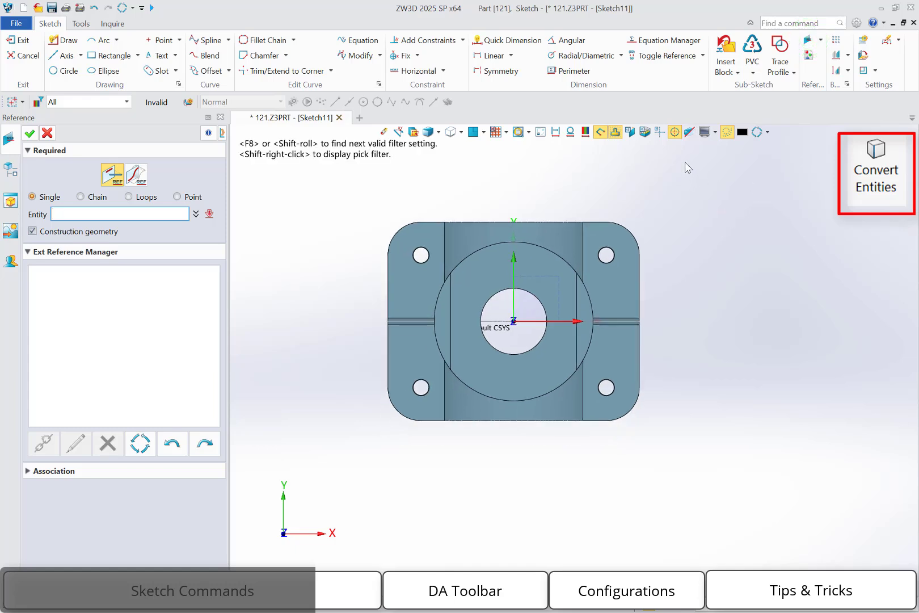
click(486, 249)
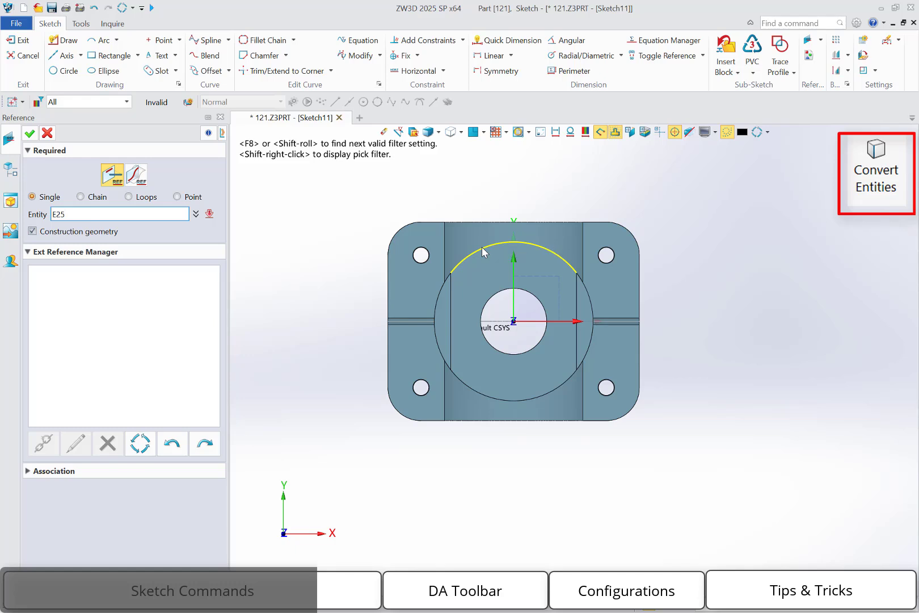
click(483, 248)
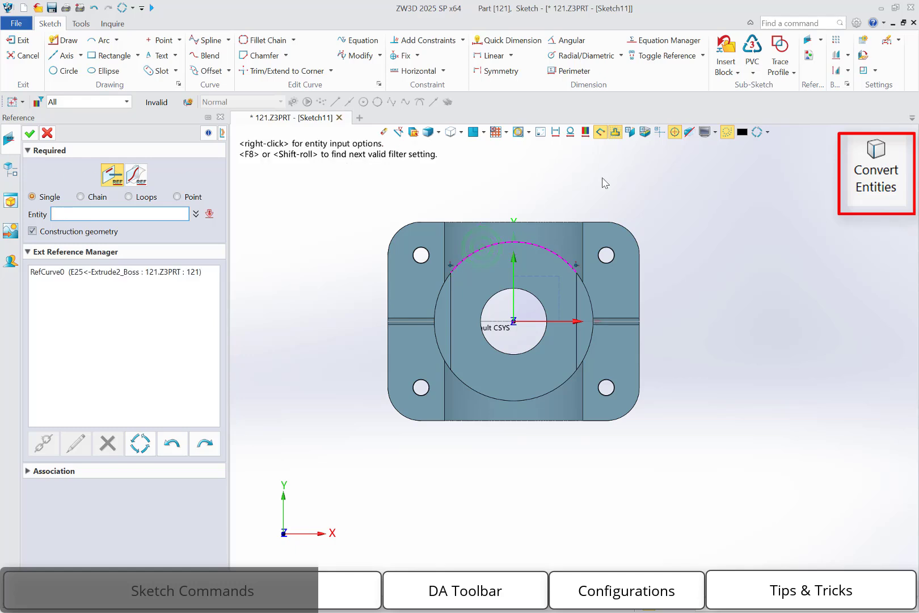
Disable the construction geometry option and reference the lower arc of the central boss as solid geometry.
middle_drag(602, 178, 610, 192)
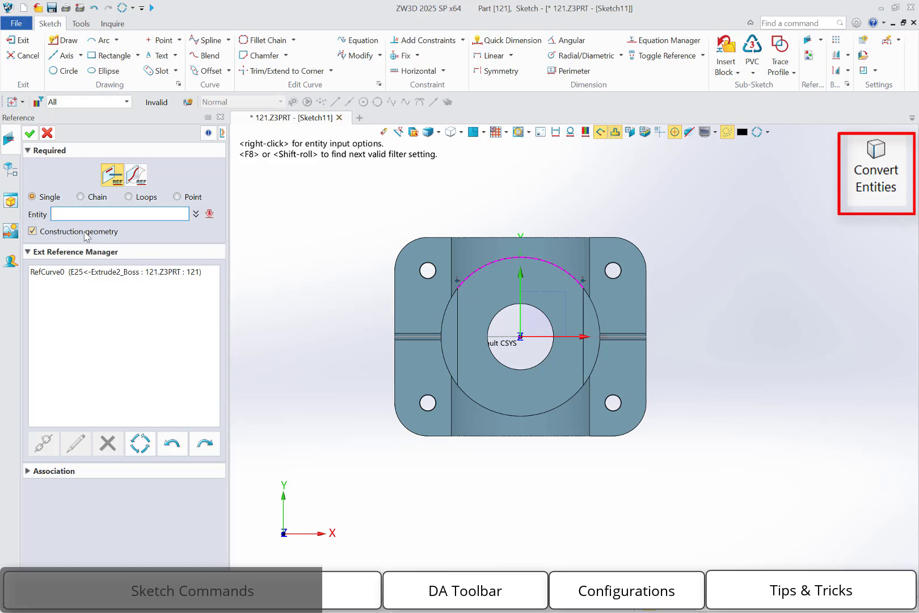
click(85, 232)
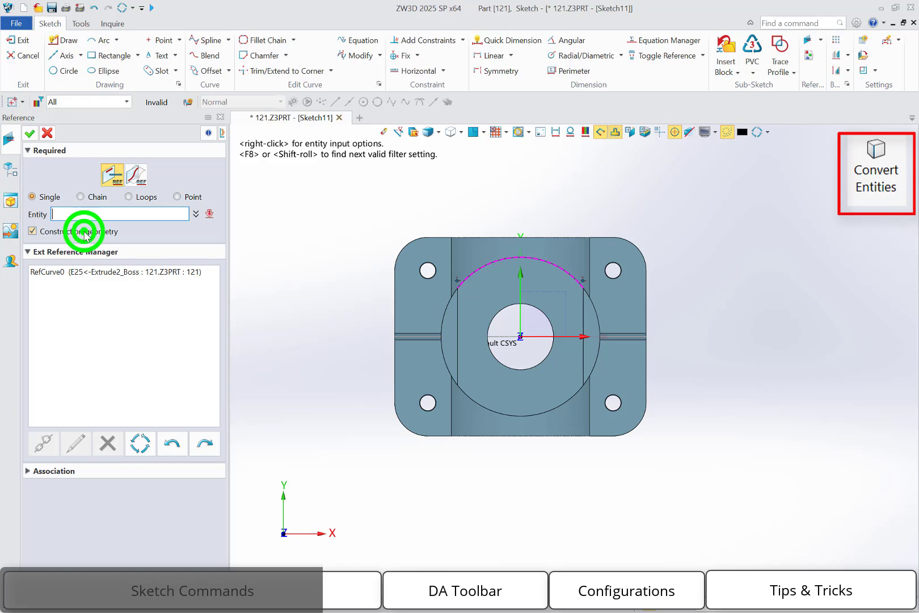
click(486, 408)
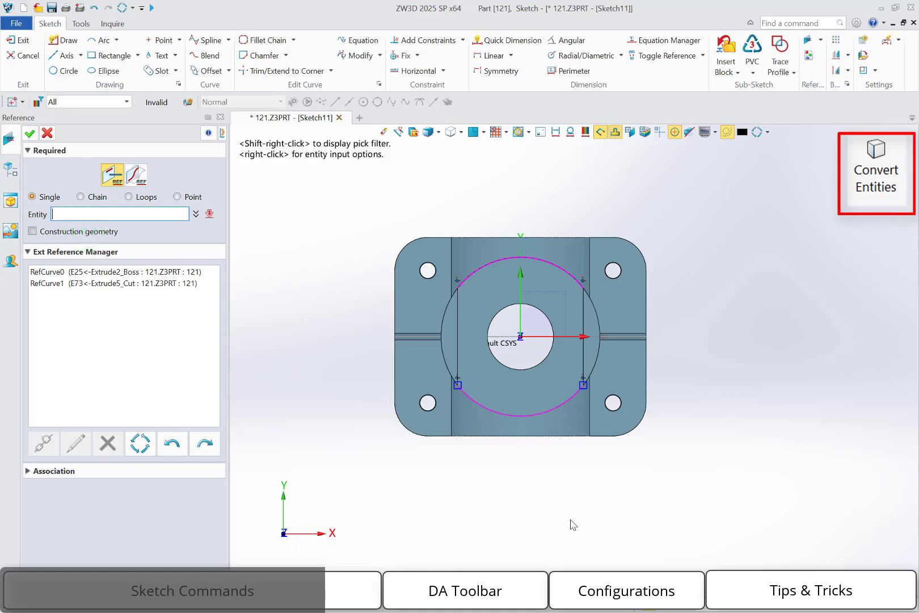
Select the upper arc's reference in the Ext Reference Manager, and reference the outline and hole of the flange's upper-left face.
click(104, 276)
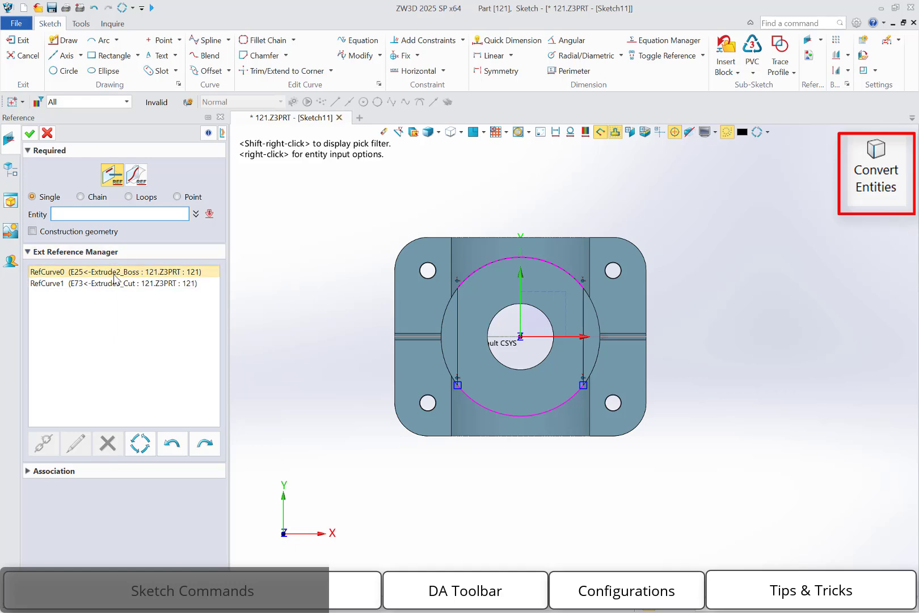
click(114, 274)
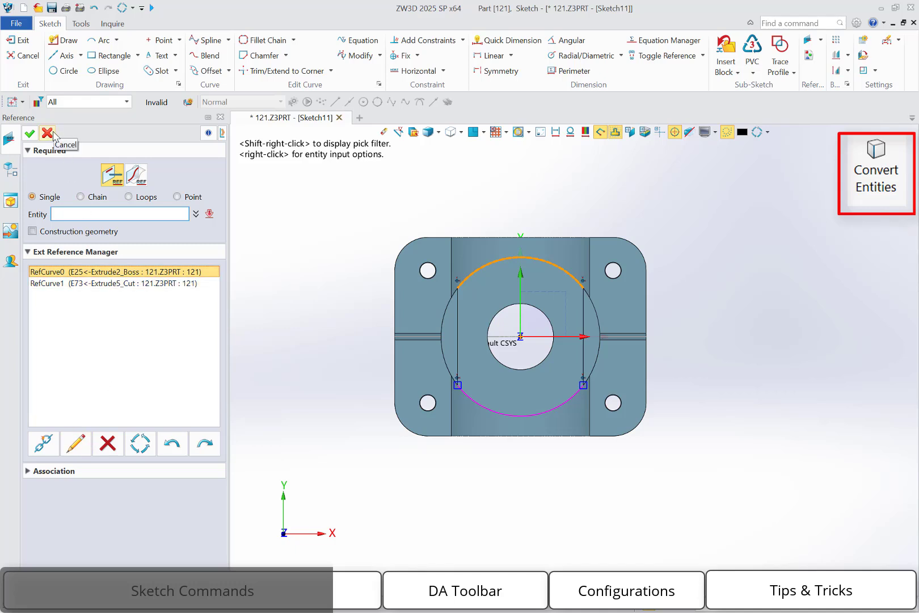
click(435, 248)
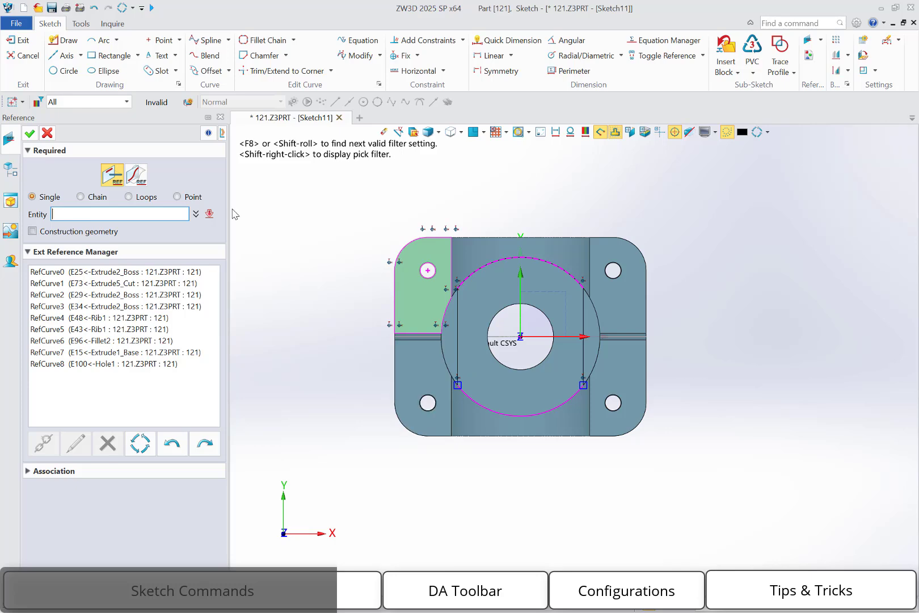
click(47, 132)
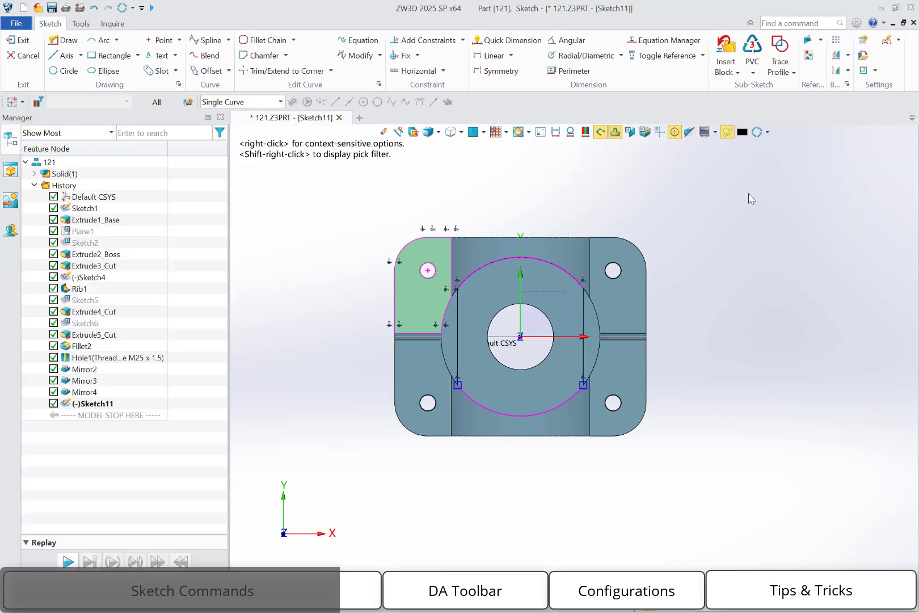
Delete all the referenced curves from the sketch.
mouse_move(342, 180)
mouse_down()
mouse_move(663, 445)
mouse_move(745, 485)
mouse_up()
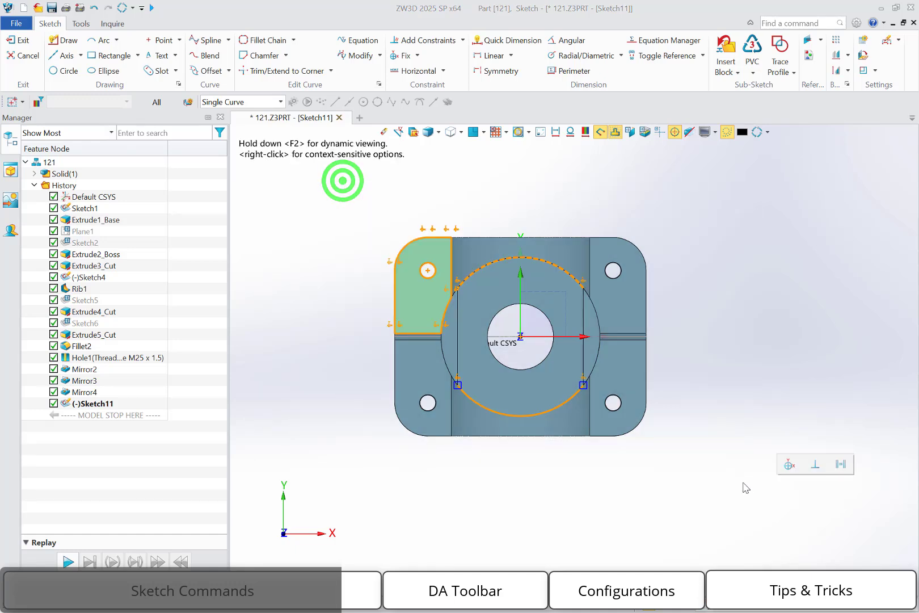
key(Delete)
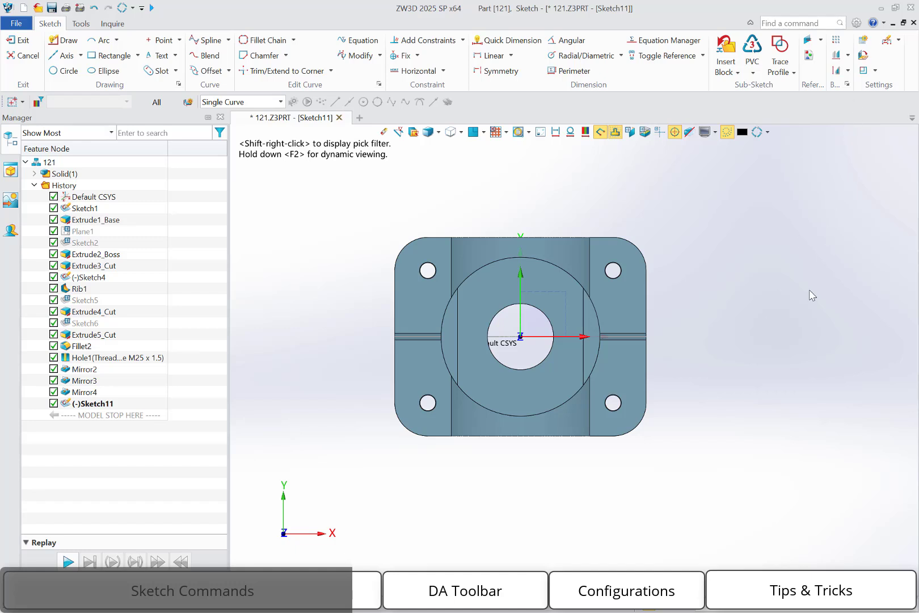
Draw a two-corner rectangle about 328 mm wide and 230 mm high in the empty area beside the flanged part.
middle_drag(810, 291, 709, 287)
click(489, 223)
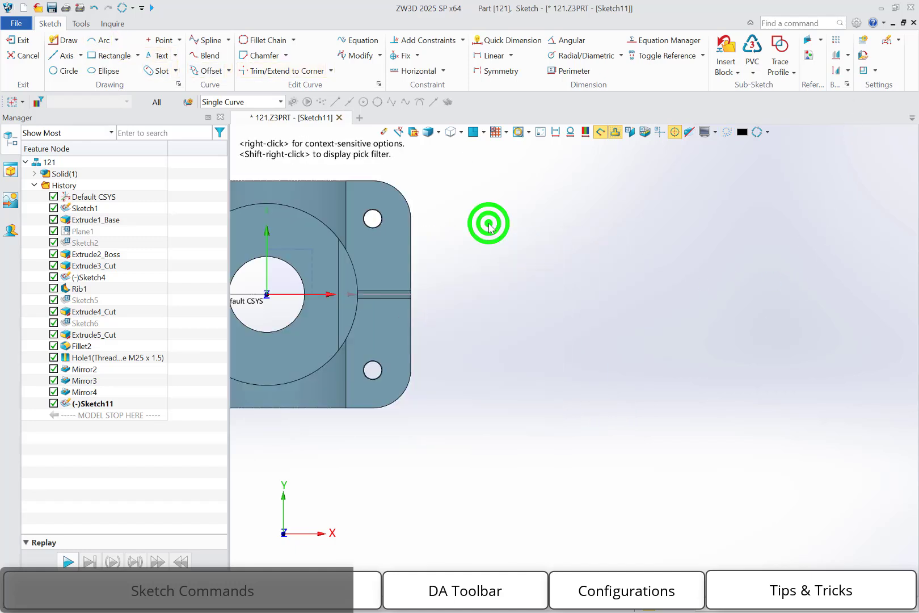
click(114, 55)
click(514, 229)
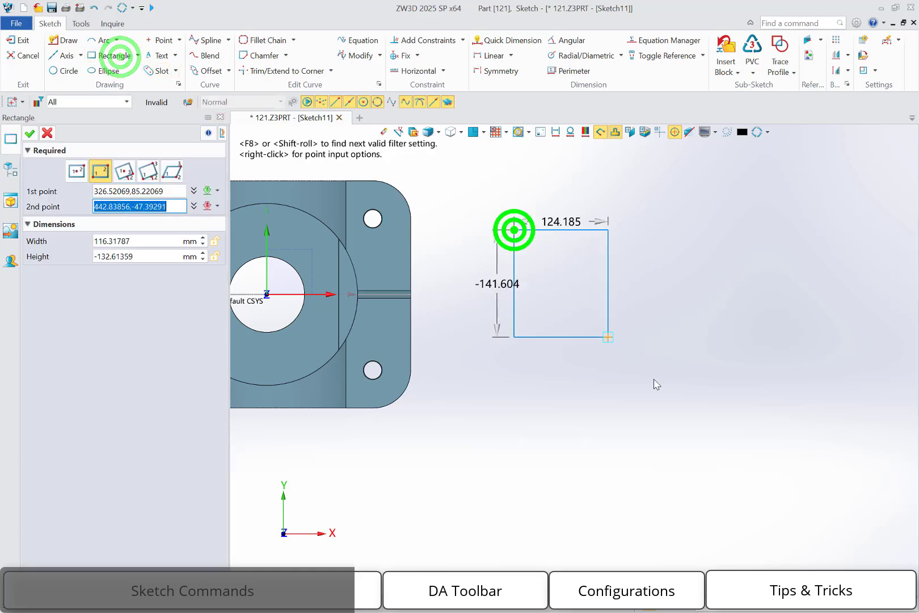
click(761, 404)
middle_click(797, 321)
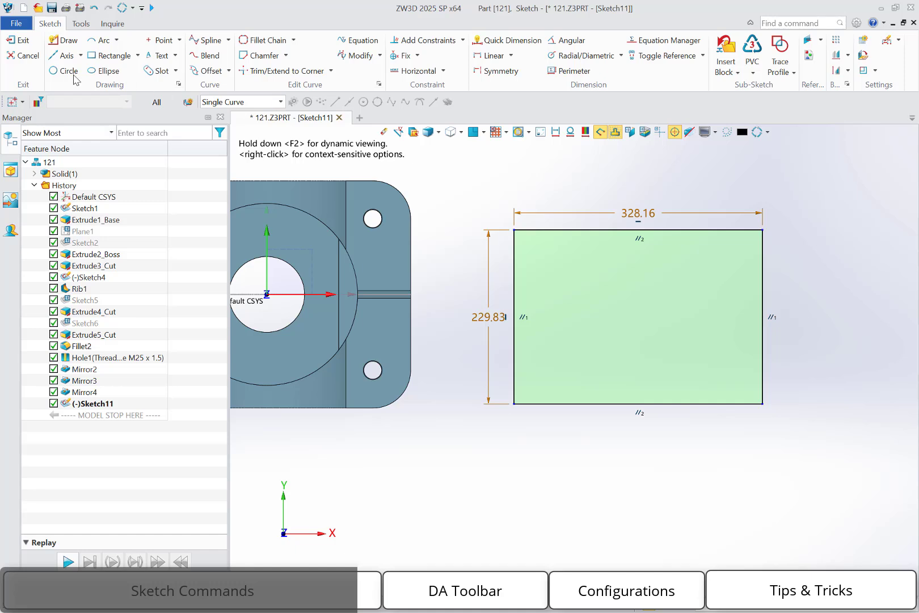
Draw a line on top of the rectangle's lower edge, from its lower-left corner to its lower-right corner.
click(63, 39)
click(514, 404)
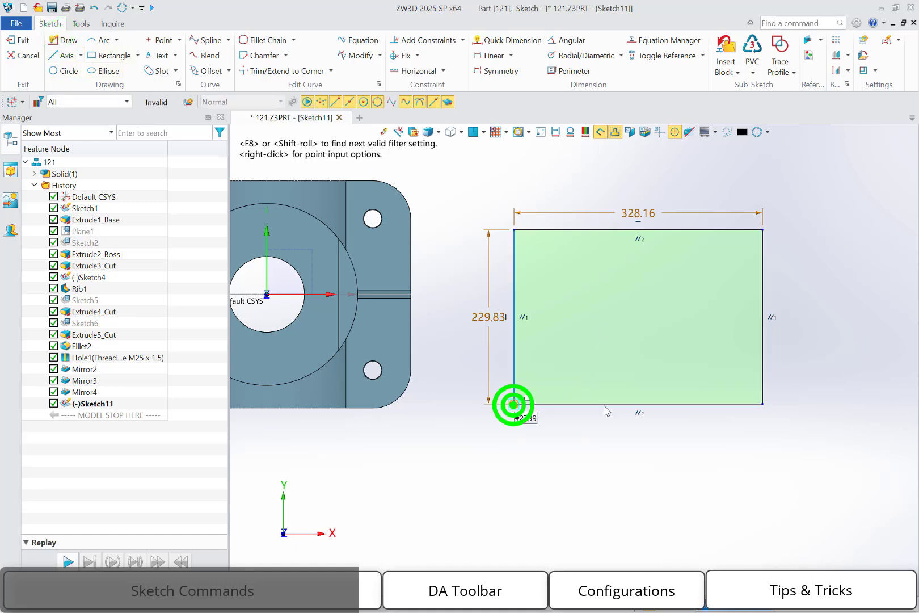
click(764, 404)
middle_click(840, 309)
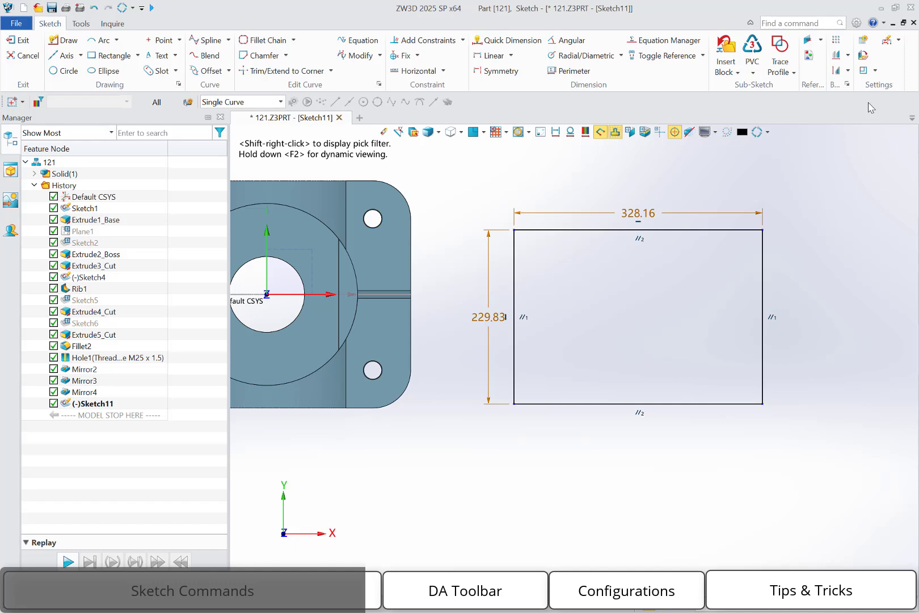
Run an Overlap Inquiry on the sketch and delete the first line of the overlapping pair on the rectangle's lower edge.
click(862, 69)
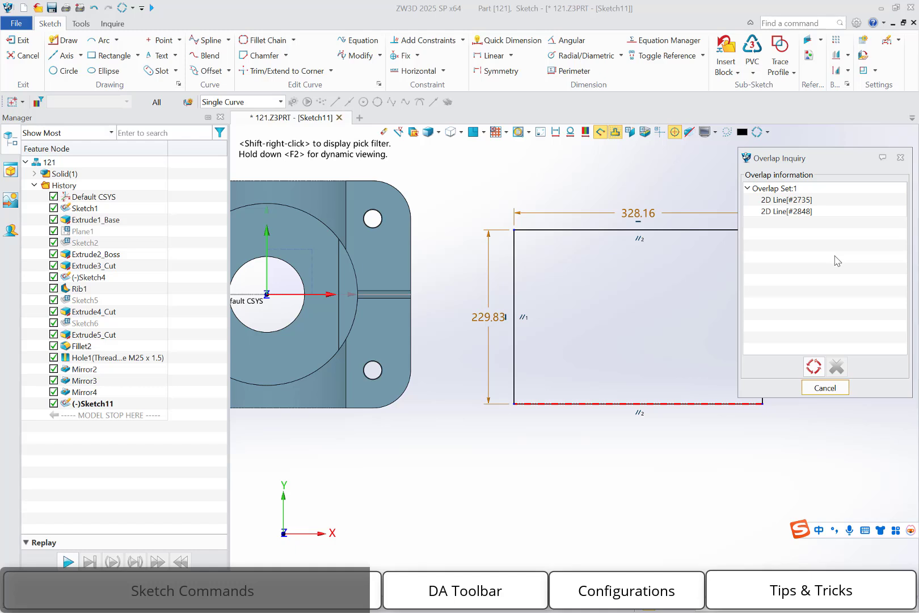
click(803, 201)
click(838, 368)
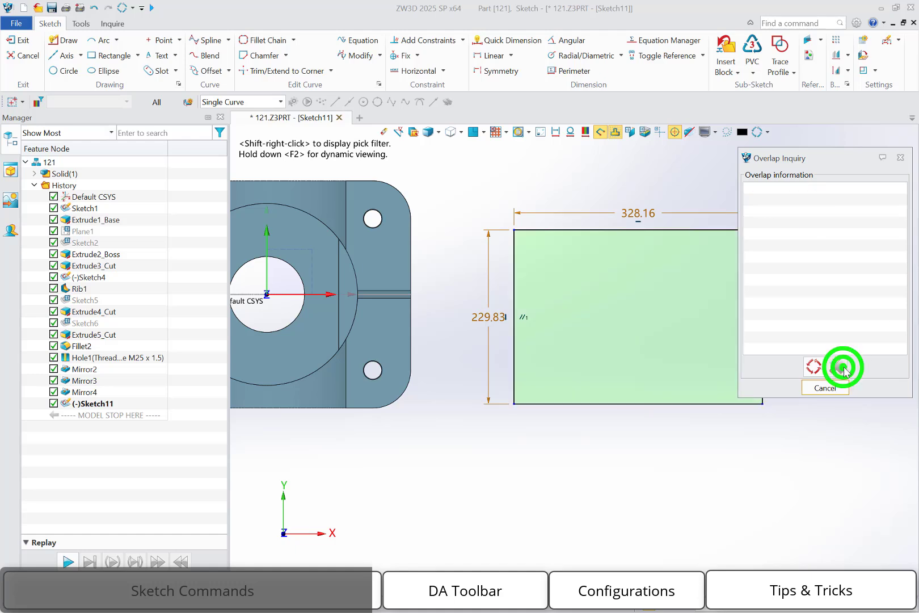
click(902, 158)
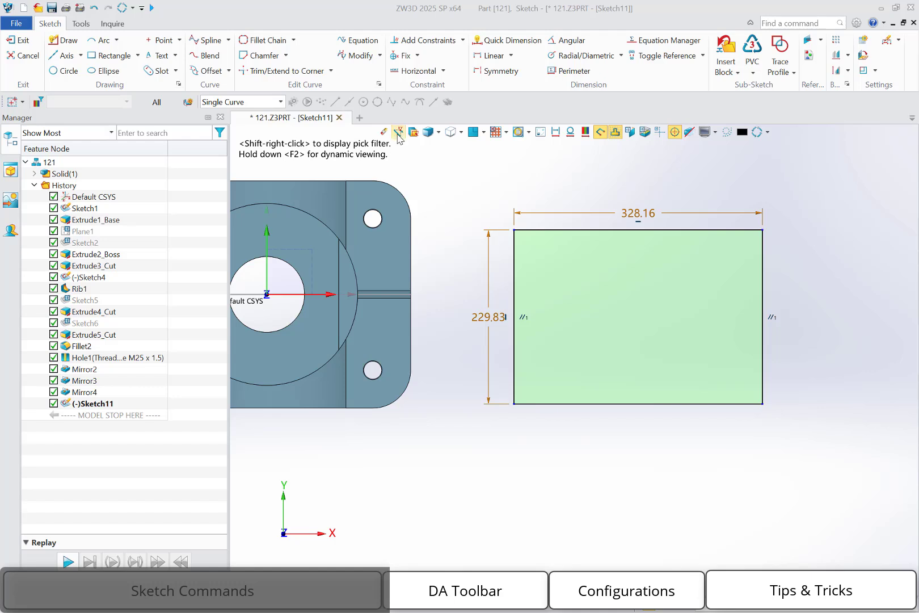
Turn off the first two snap types and the last one in the upper row of the Snap Filter.
middle_click(490, 184)
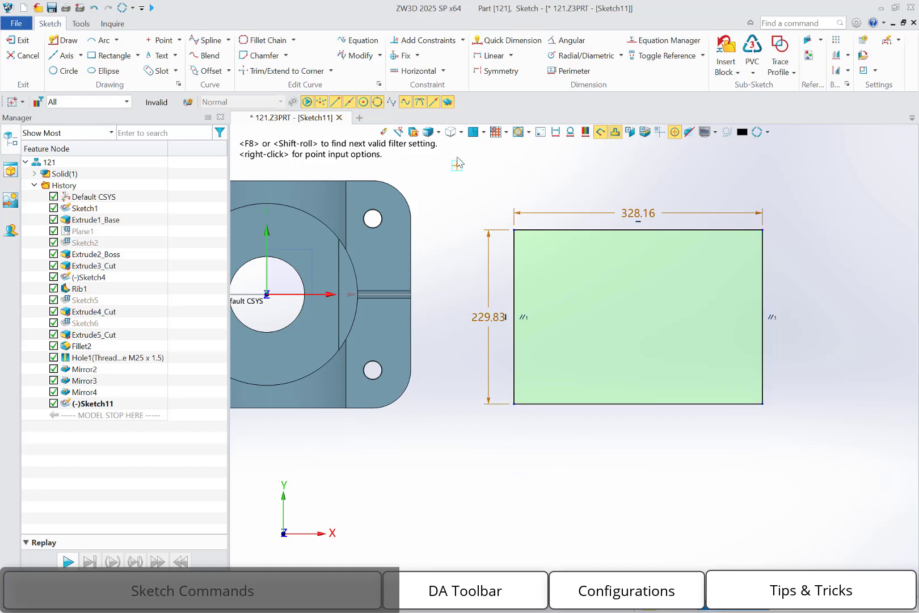
click(399, 133)
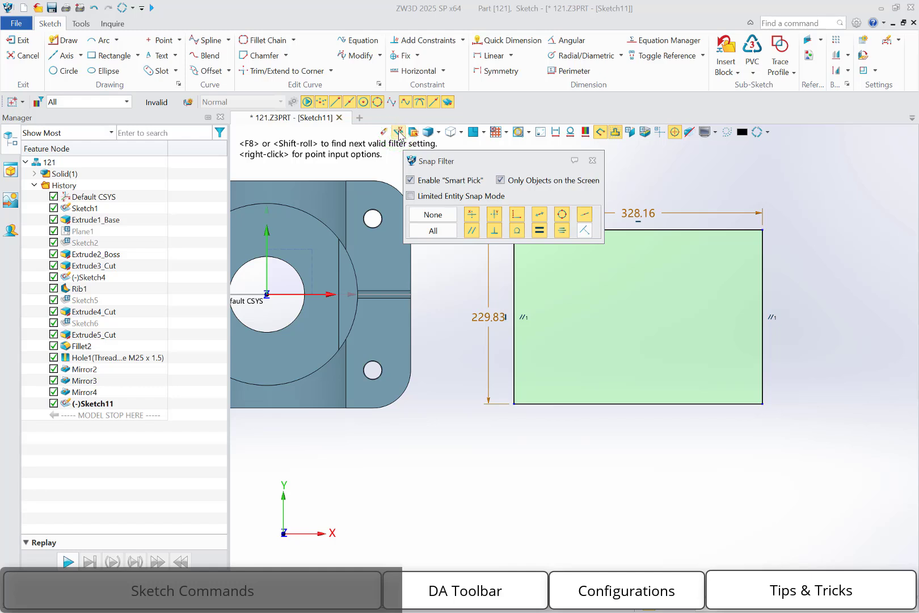
click(471, 214)
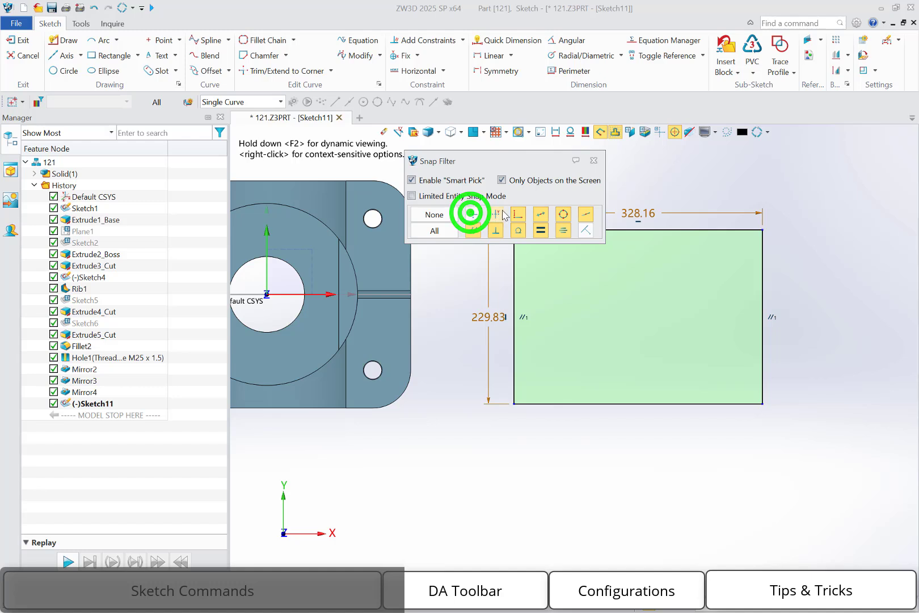
click(498, 212)
click(585, 215)
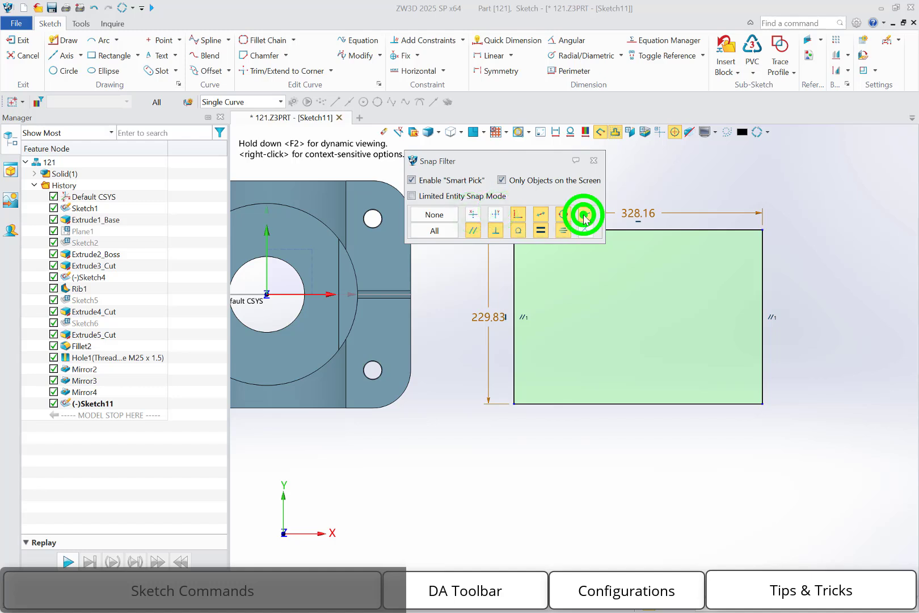
click(593, 160)
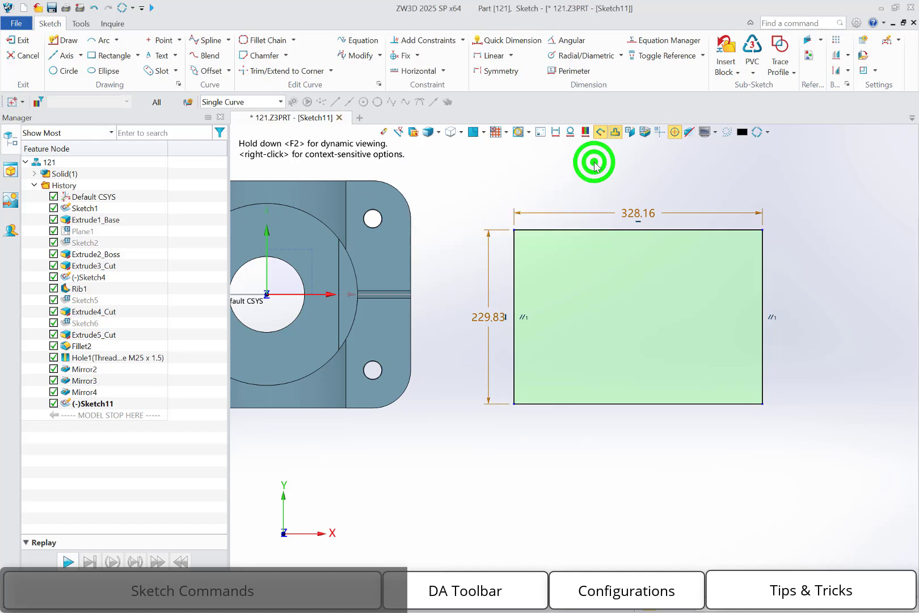
middle_click(861, 219)
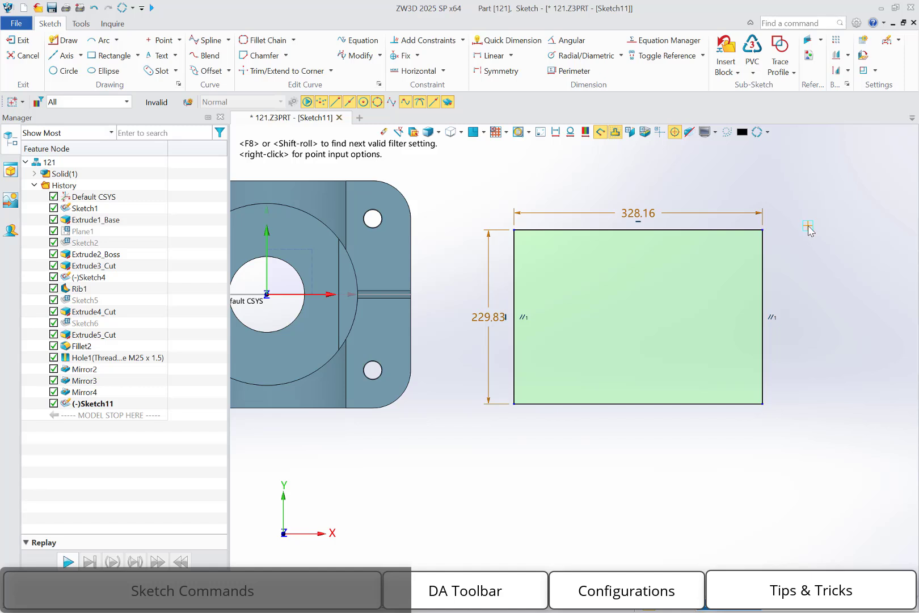
key(Escape)
Re-enable the first two snap types and the last one in the upper row of the Snap Filter.
click(399, 132)
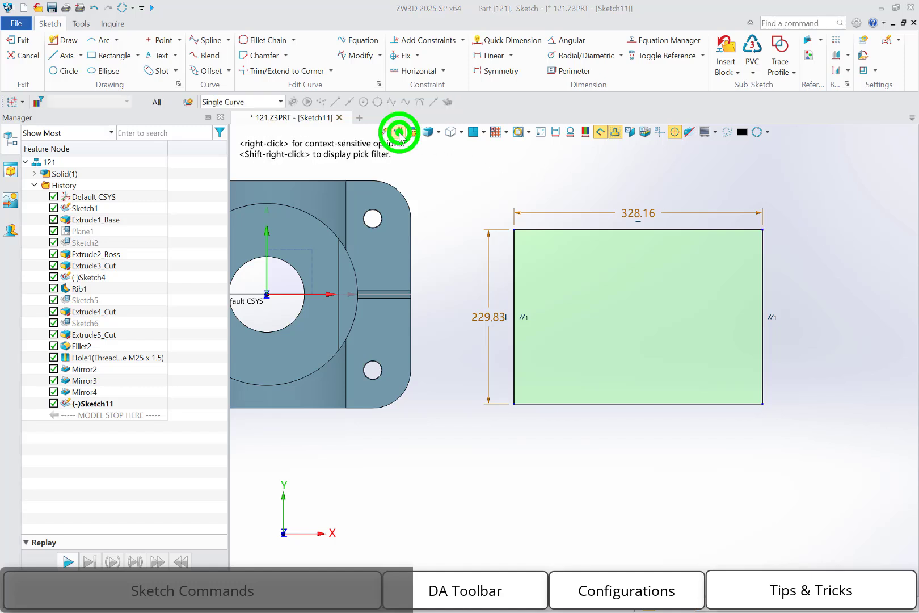
click(478, 211)
click(500, 215)
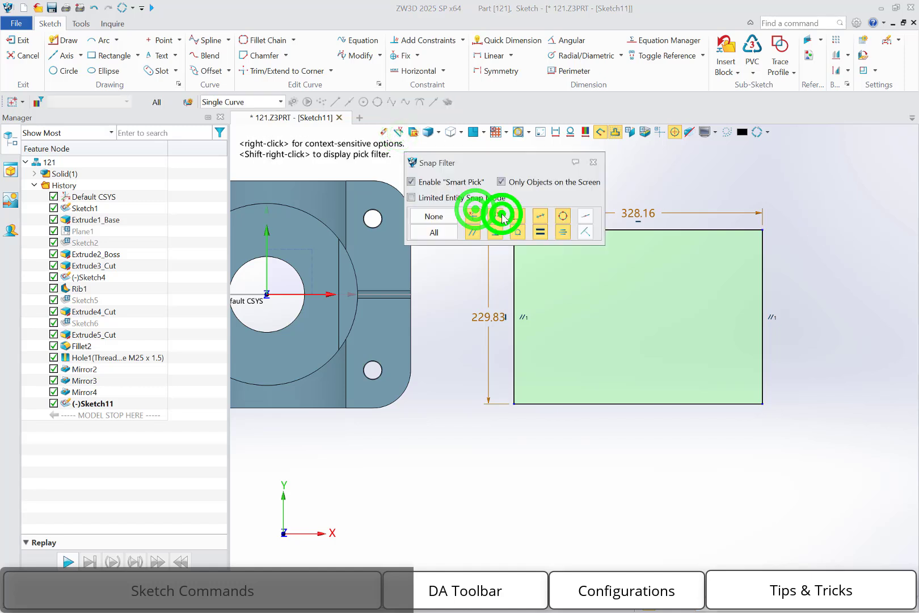
click(588, 215)
click(594, 161)
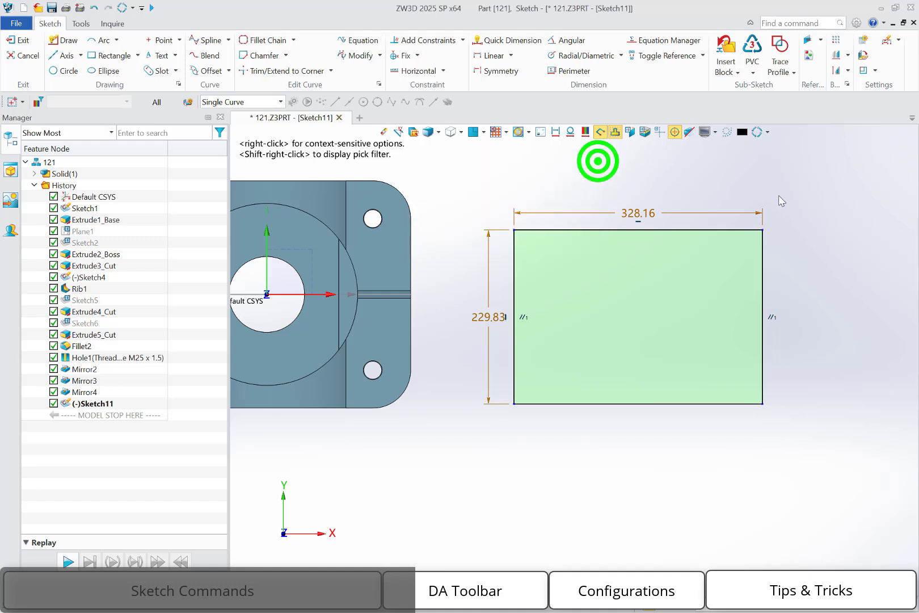
Draw two connected lines below the rectangle, a nearly horizontal one followed by a short, steep one going down.
middle_click(812, 217)
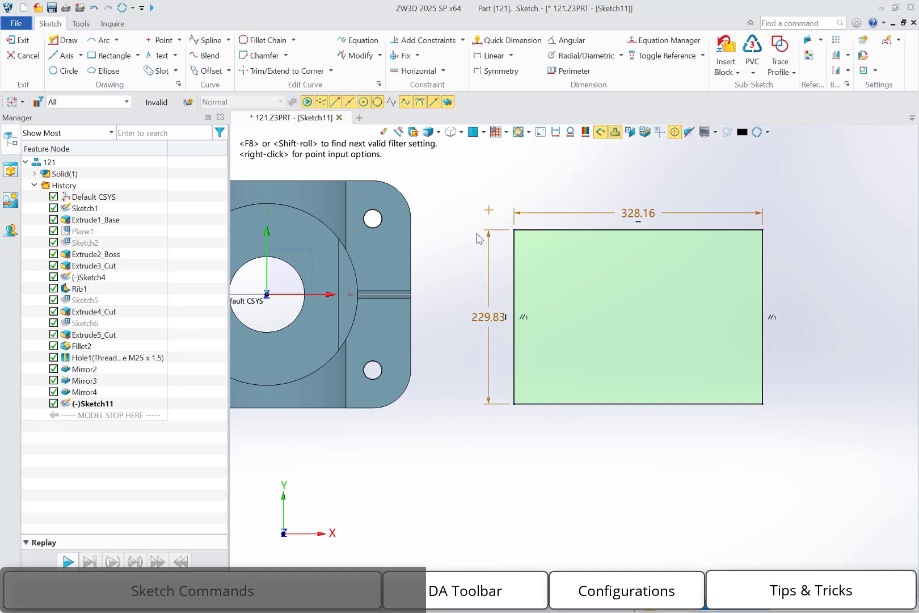
click(489, 479)
click(598, 480)
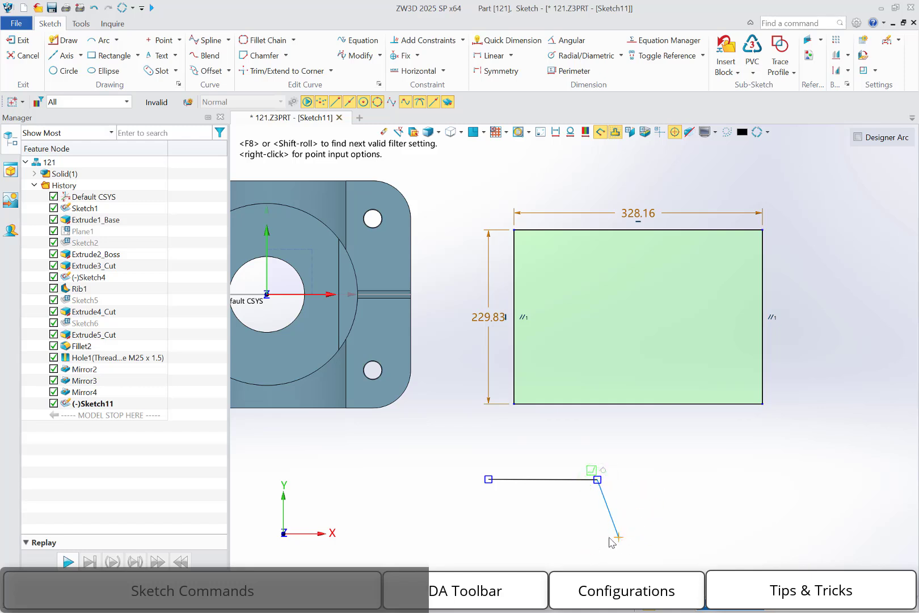
click(604, 536)
middle_click(685, 497)
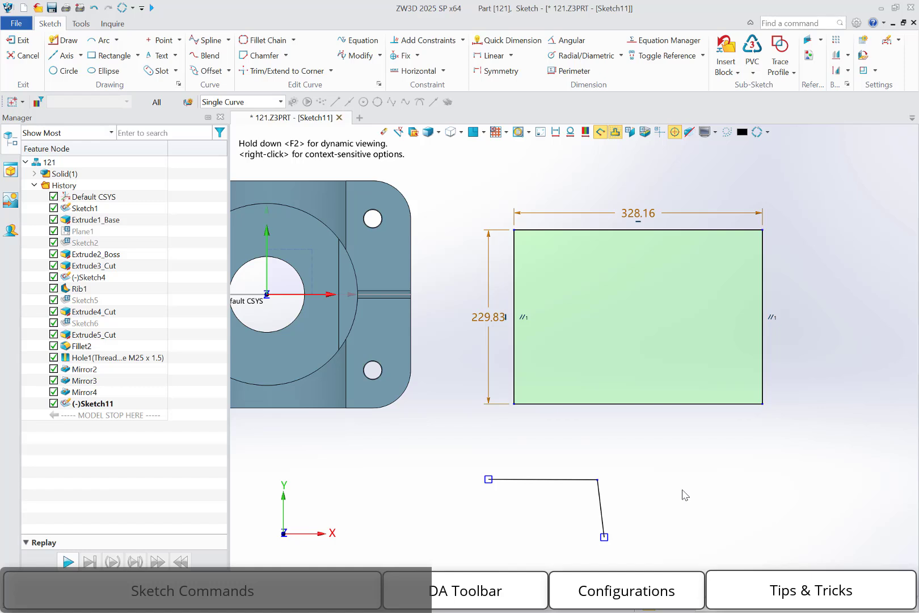
Delete the two connected lines drawn below the rectangle.
mouse_move(663, 457)
mouse_down()
mouse_move(550, 504)
mouse_move(564, 496)
mouse_up()
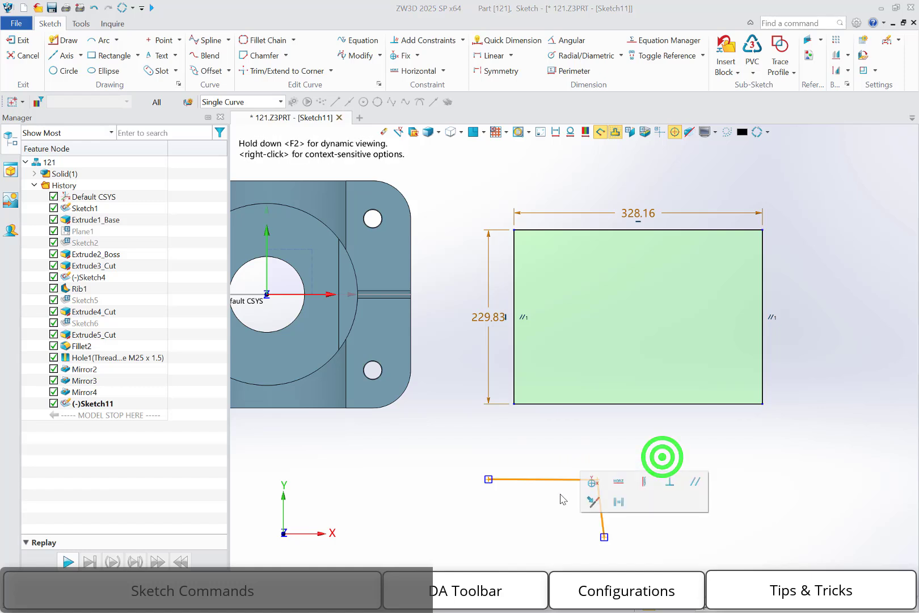
key(Delete)
Tilt the model out of the sketch plane and restore the view square to the sketch, twice.
click(482, 132)
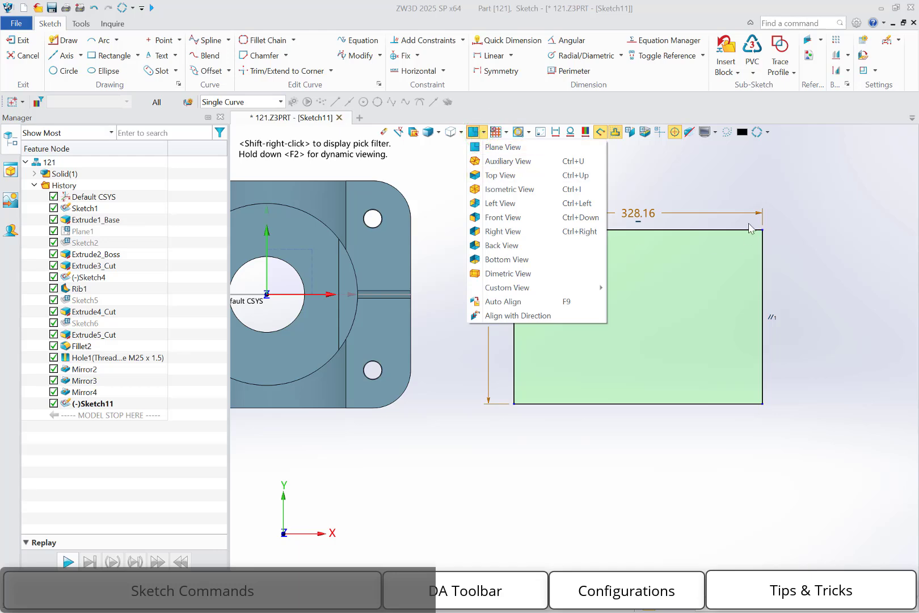
click(749, 180)
mouse_move(447, 363)
middle_down()
mouse_move(463, 302)
mouse_move(446, 281)
mouse_move(436, 313)
mouse_move(470, 325)
mouse_move(443, 328)
mouse_move(396, 287)
mouse_move(384, 294)
mouse_move(423, 301)
mouse_move(407, 335)
middle_up()
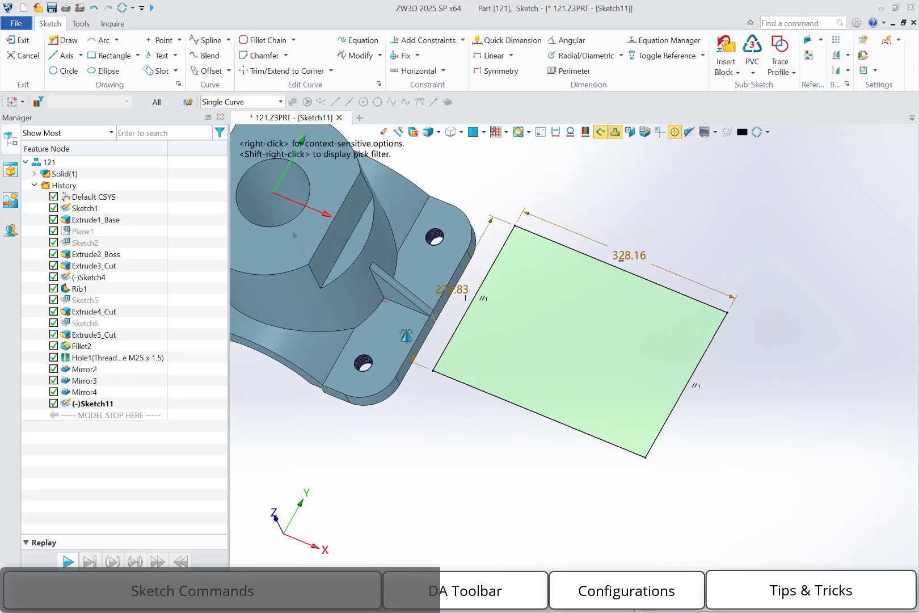
click(473, 134)
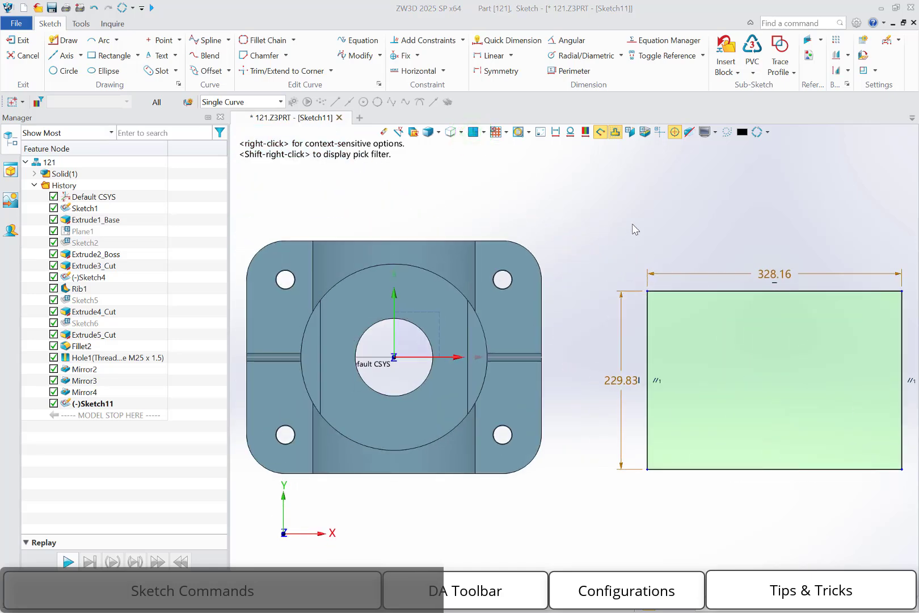
middle_drag(575, 316, 609, 308)
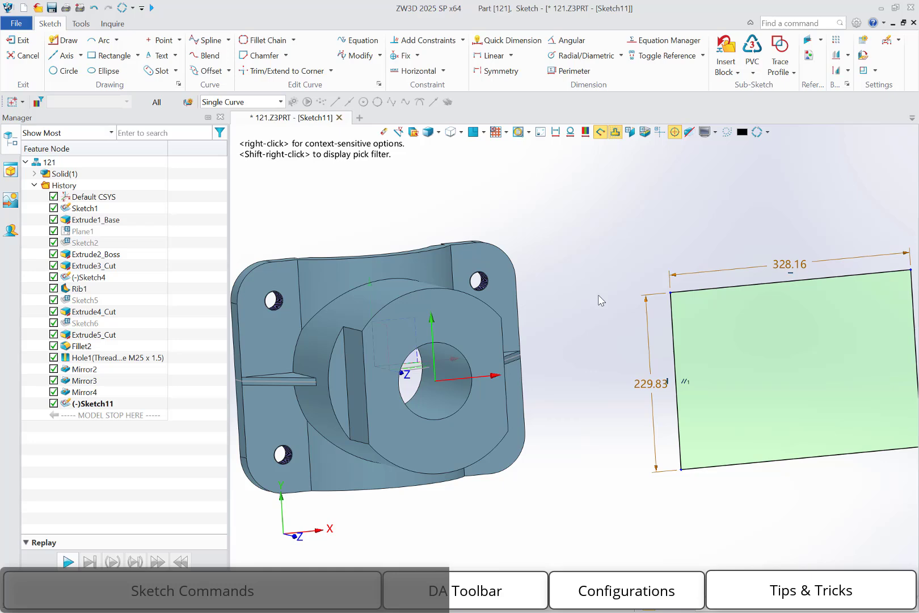
key(ctrl+Up)
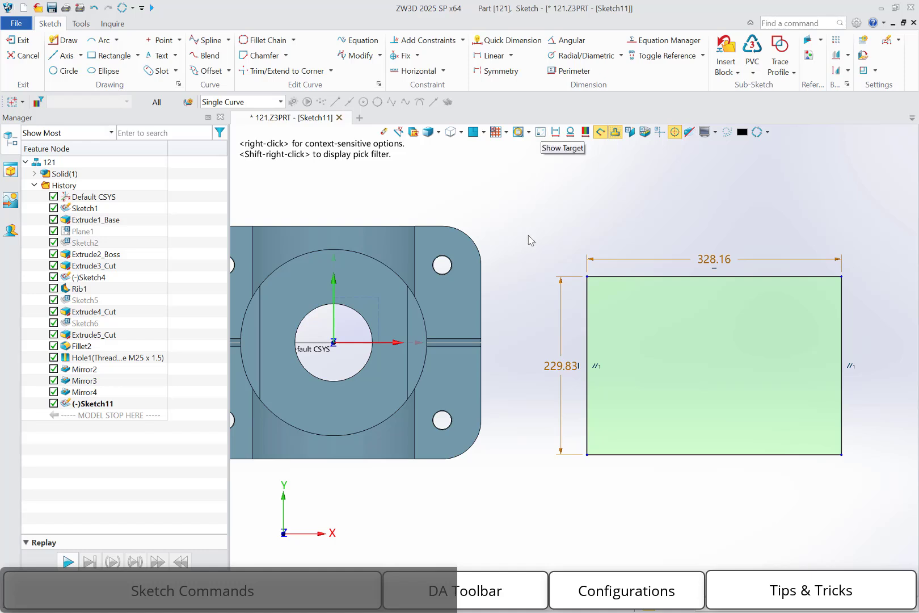
Switch off Show Target to hide the solid part and leave only the sketch displayed.
click(540, 133)
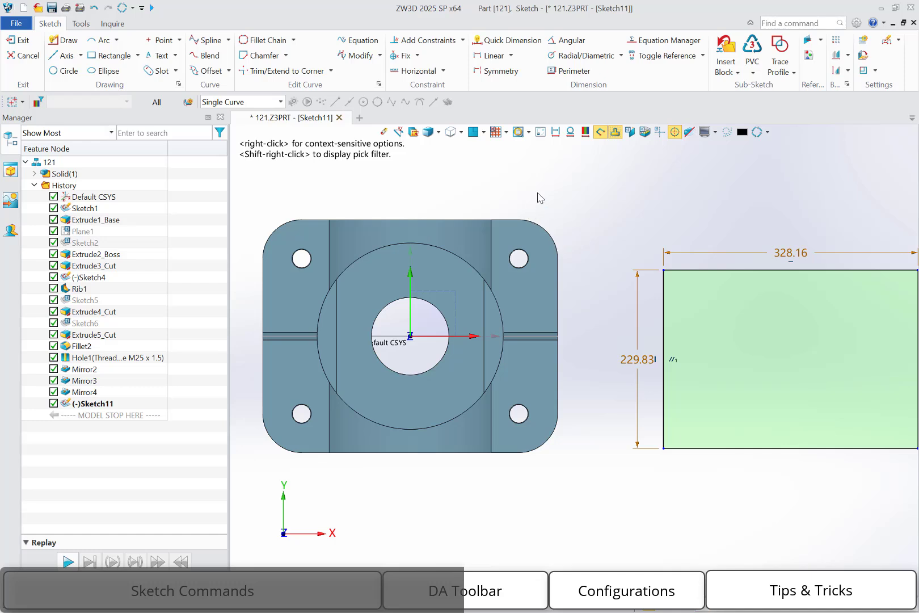
click(541, 133)
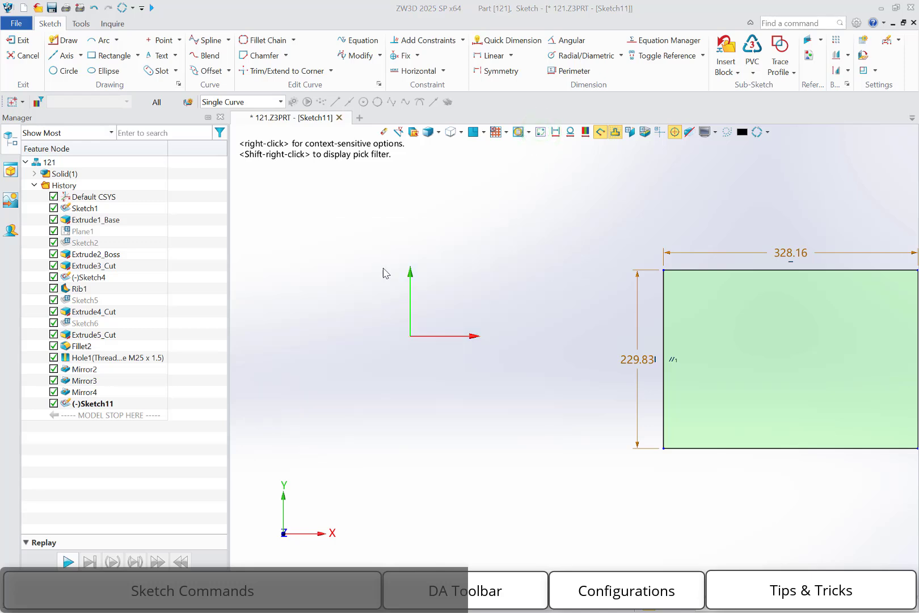
middle_drag(608, 256, 354, 252)
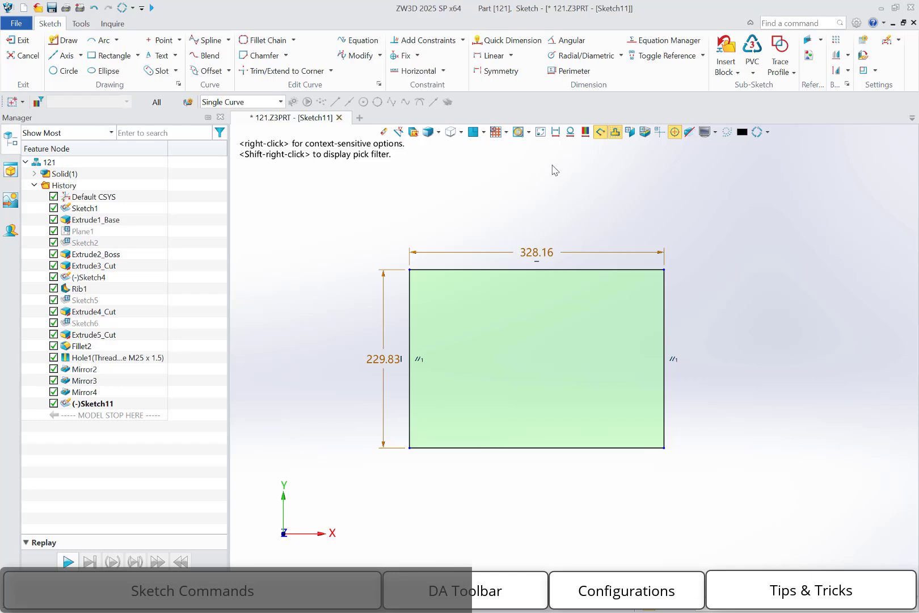
Switch the sketch's dimension display off and on again, and do the same with the constraint display.
click(556, 131)
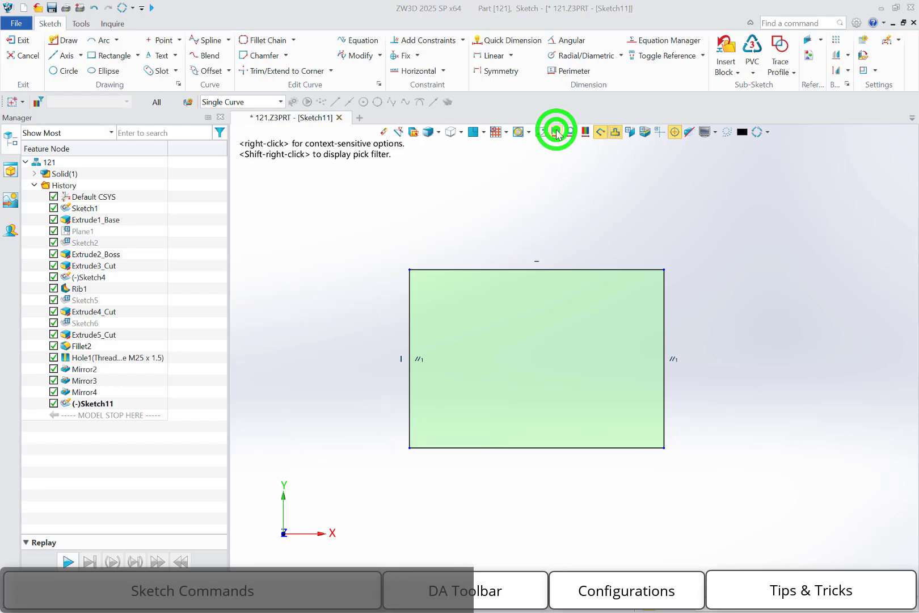
click(556, 132)
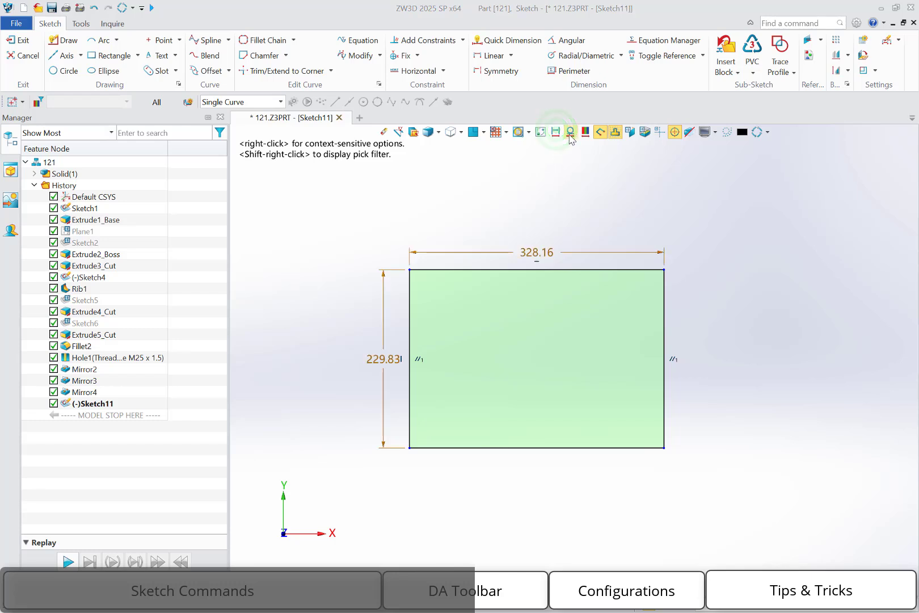
click(571, 134)
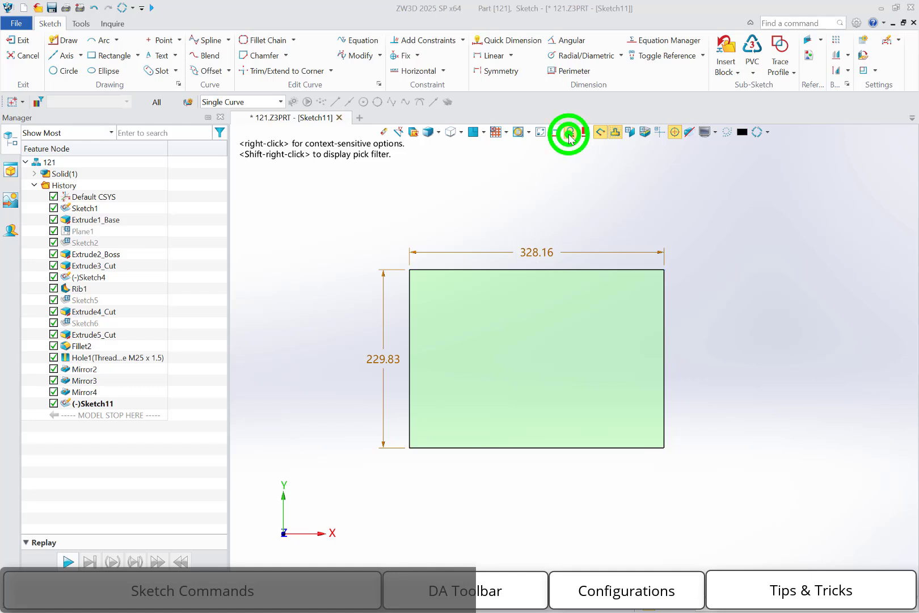
click(570, 134)
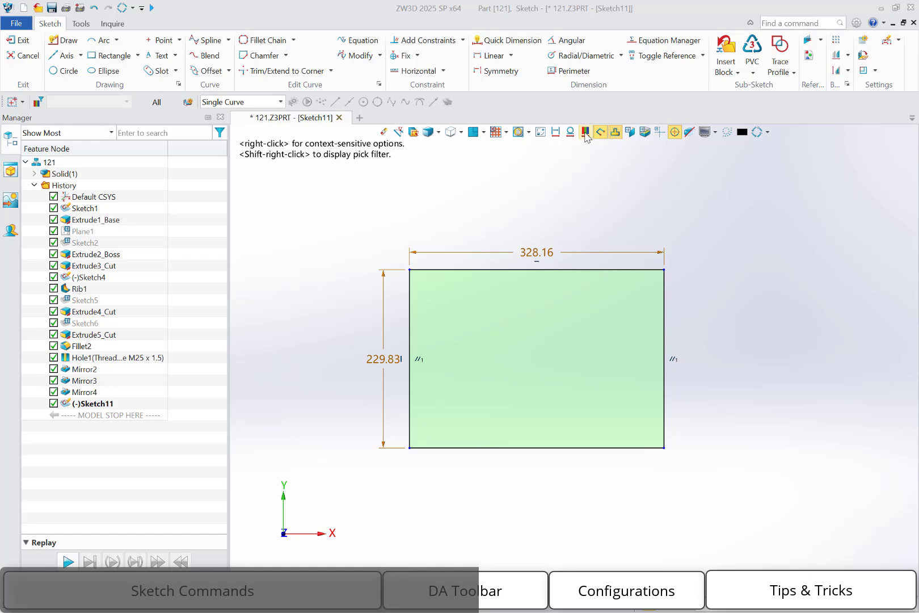
Turn on constraint-status coloring for the sketch and review the Constraint Color Settings without changing them.
click(585, 133)
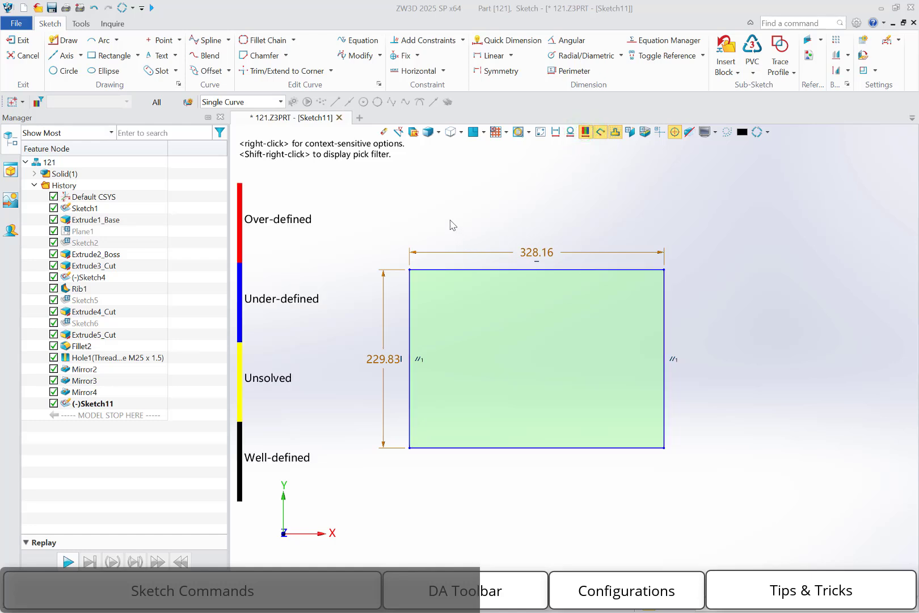
middle_drag(449, 220, 511, 221)
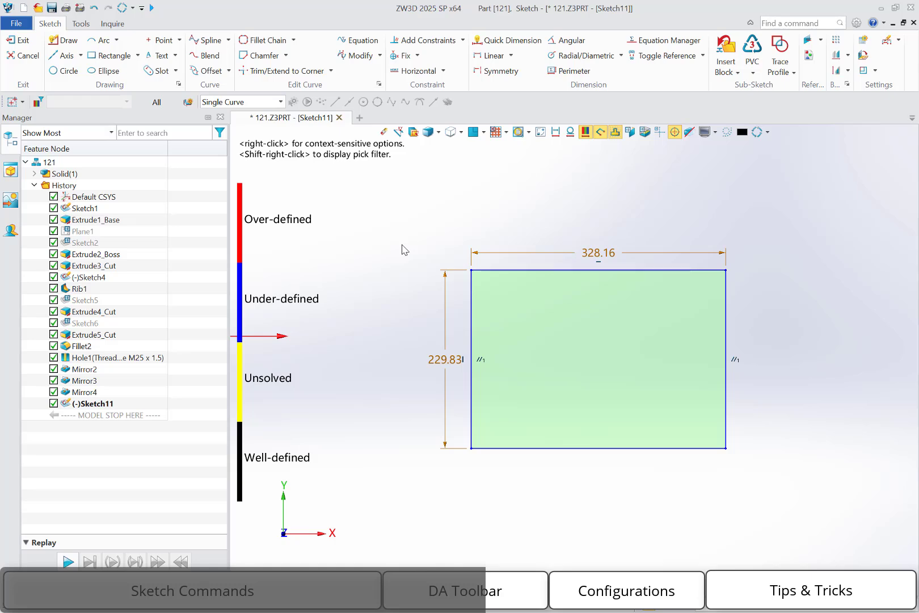
click(81, 23)
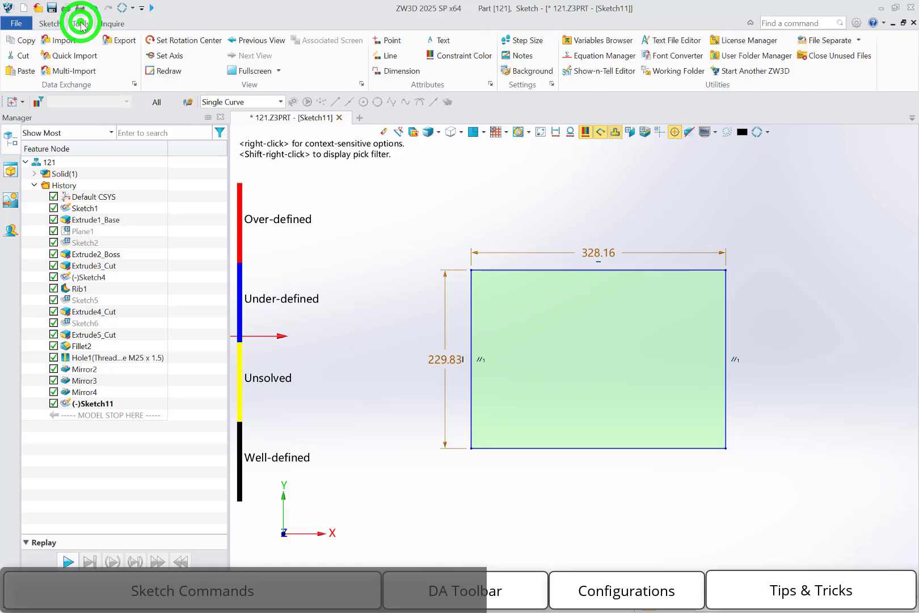
click(459, 55)
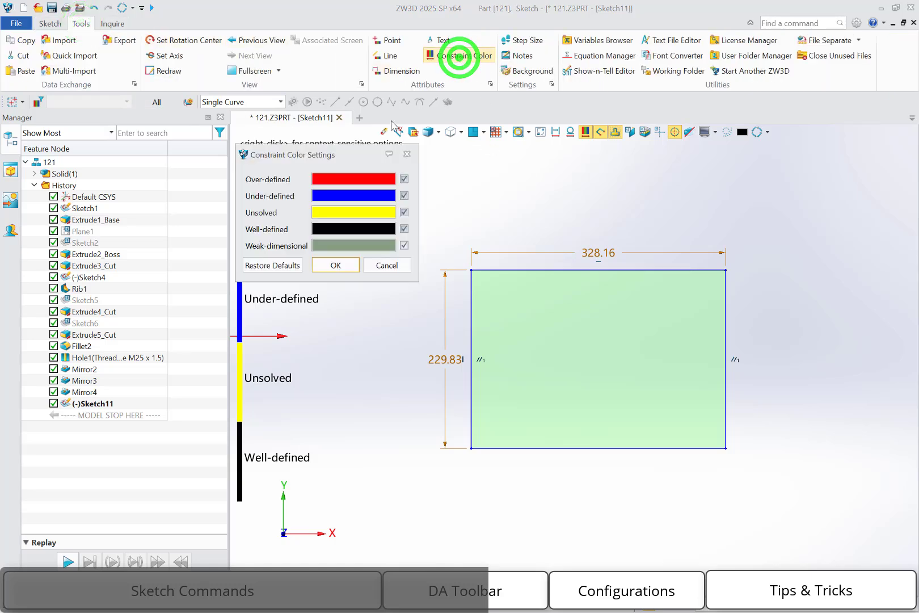
drag(340, 154, 459, 131)
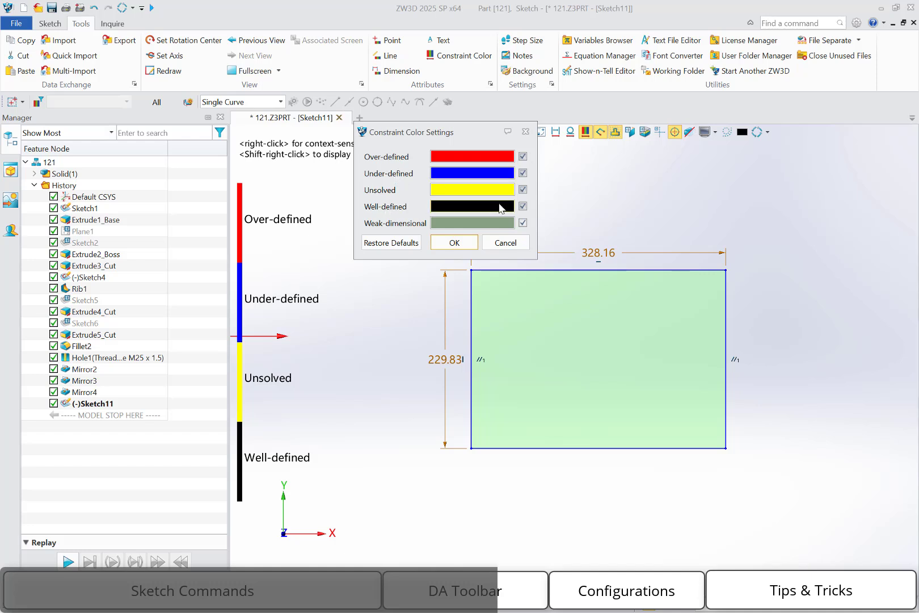
click(522, 242)
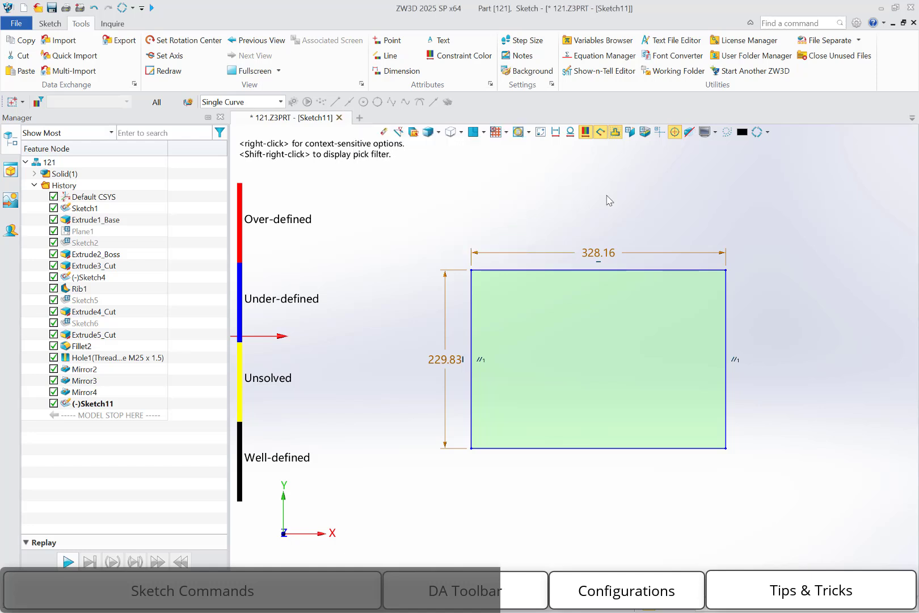
Show the horizontal and vertical sketch axes as extended dashed lines through the origin.
click(659, 131)
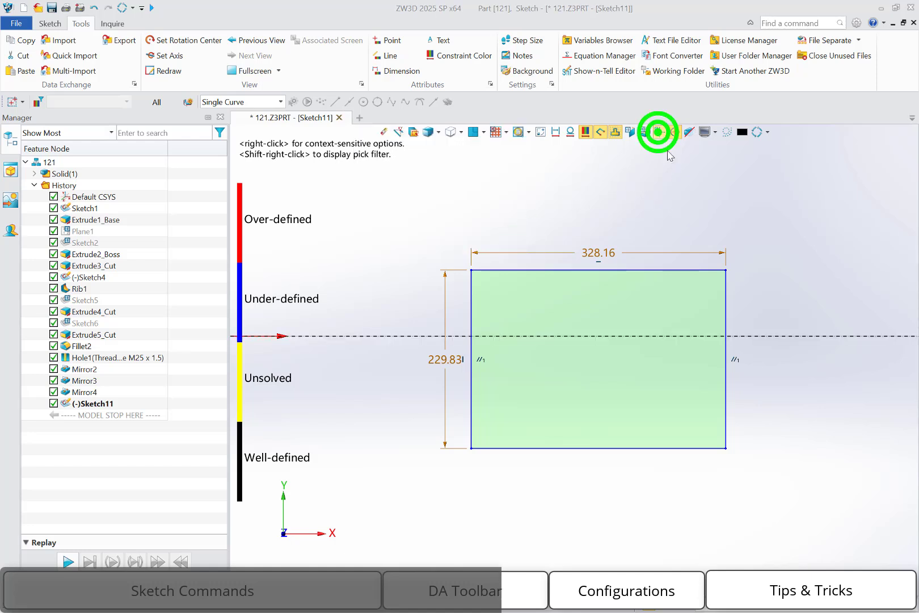
scroll(656, 220, down, 3)
middle_drag(497, 246, 570, 312)
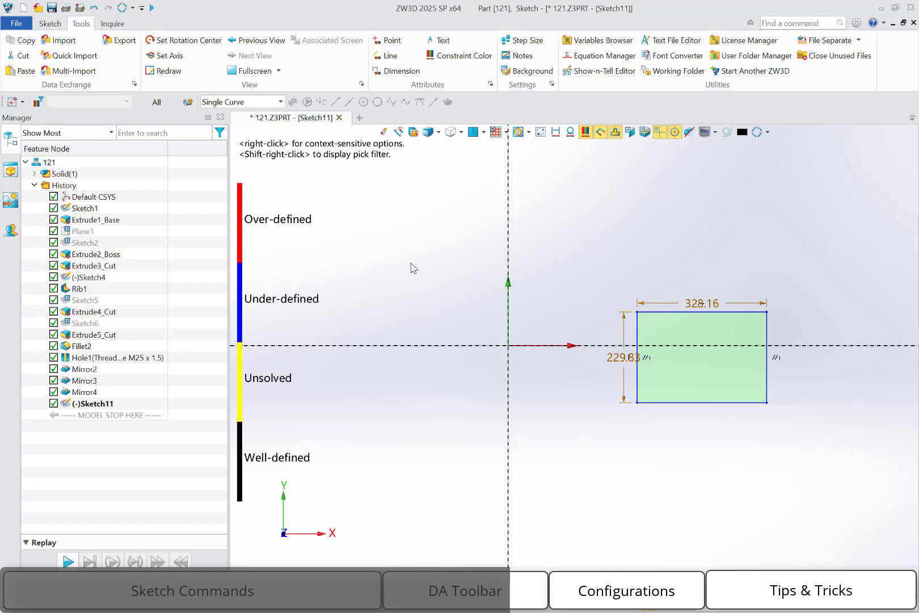
Turn on construction geometry and draw three connected lines above the rectangle: horizontal to the right, vertical down, horizontal to the right.
click(727, 134)
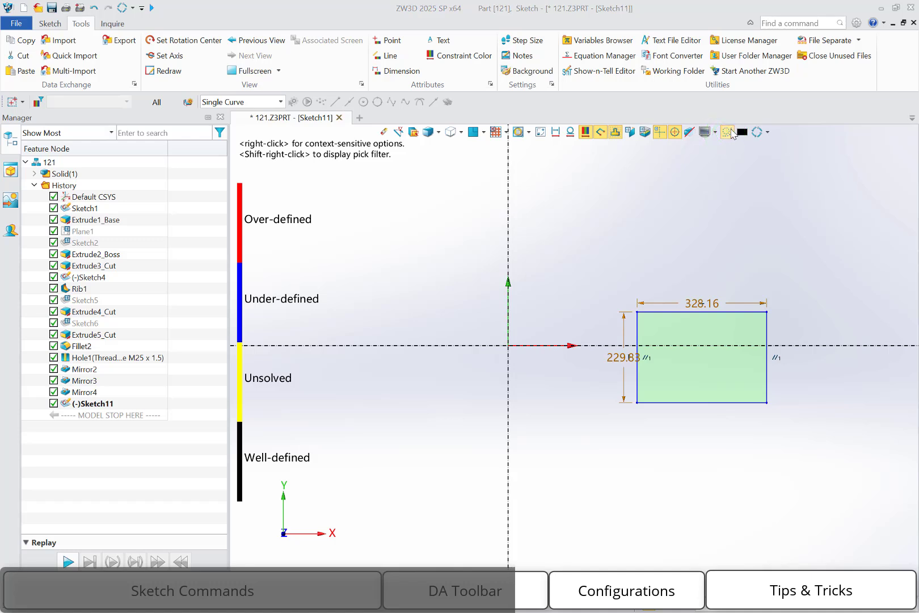
middle_drag(701, 202, 580, 239)
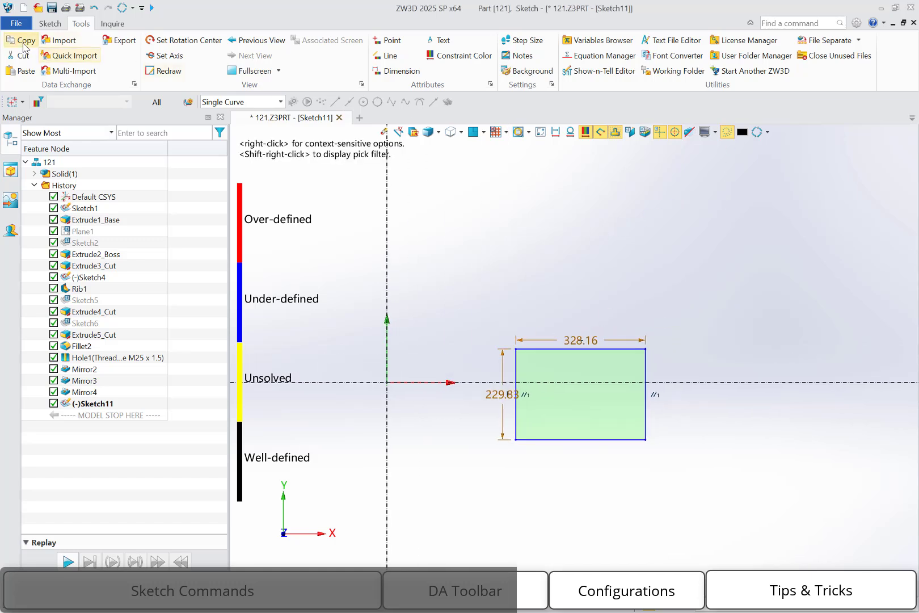
click(25, 42)
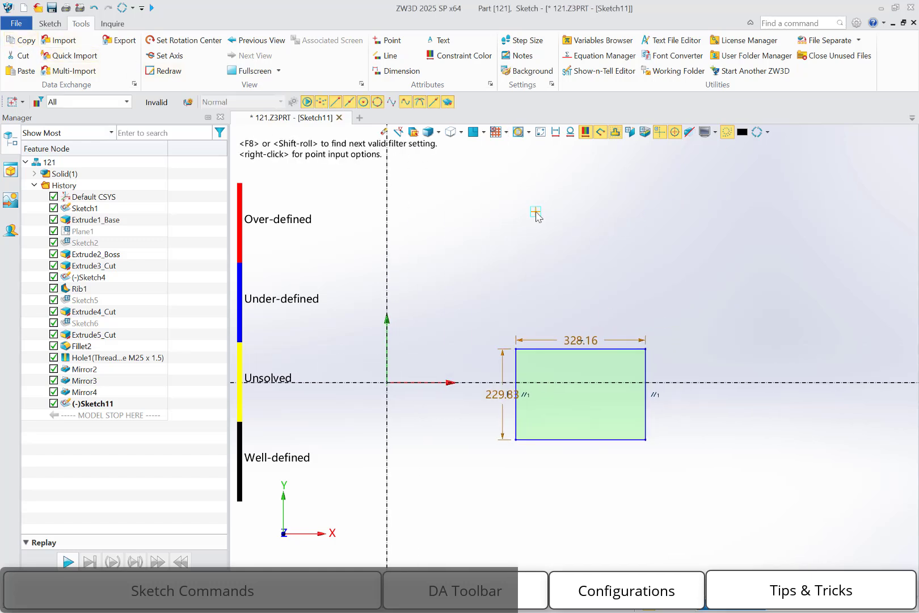
click(536, 211)
click(631, 209)
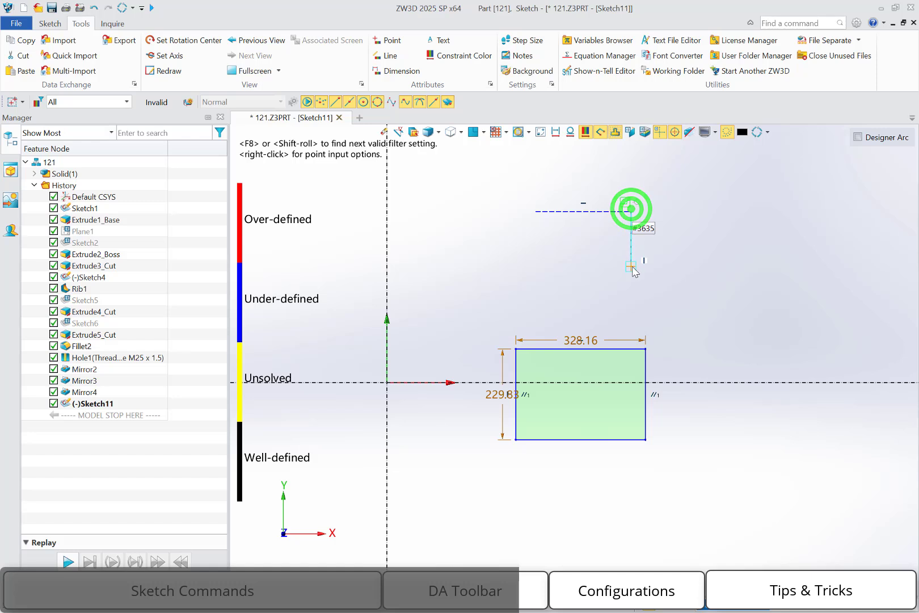
click(631, 266)
click(733, 266)
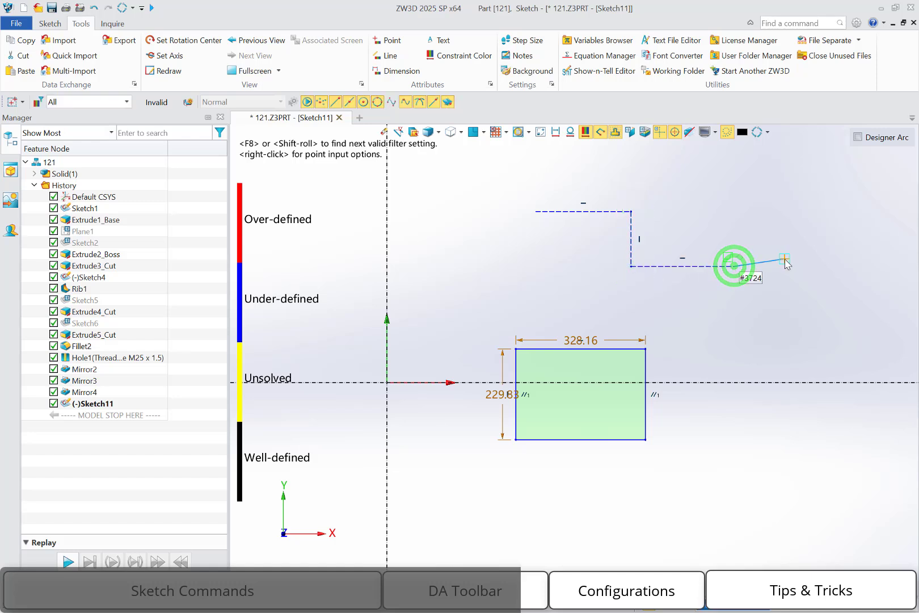
middle_click(786, 262)
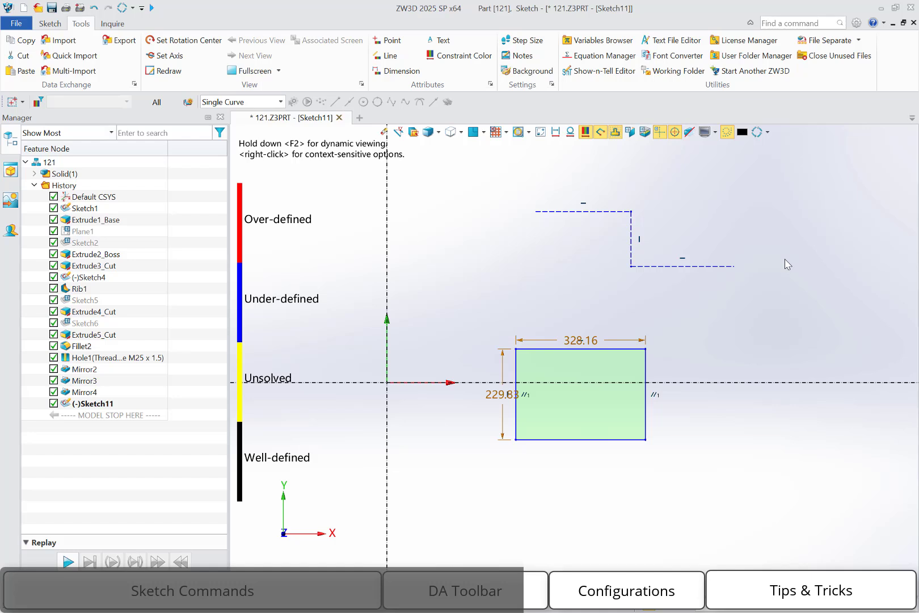
With construction geometry off, draw a vertical line up from the end of the dashed chain and a horizontal line to the right.
middle_click(740, 168)
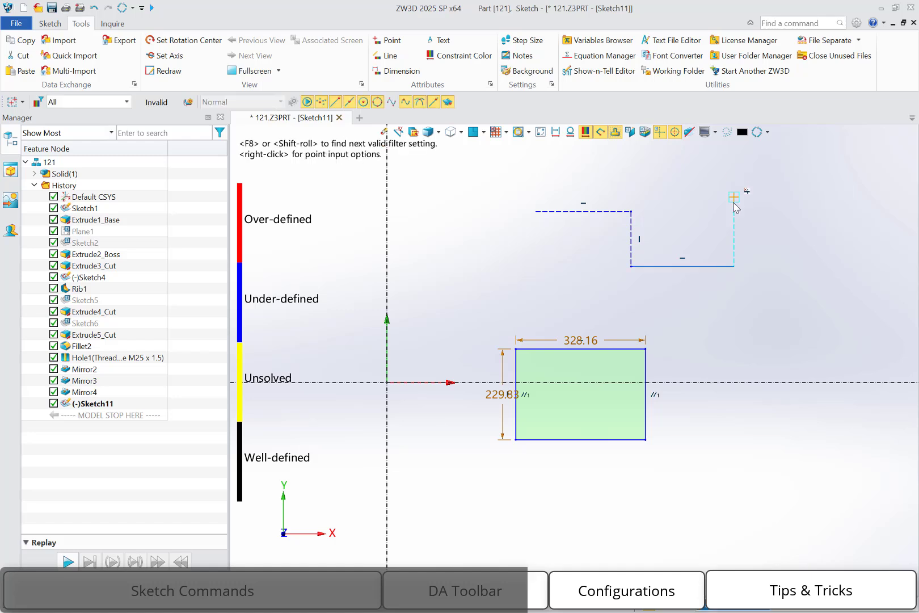
click(733, 266)
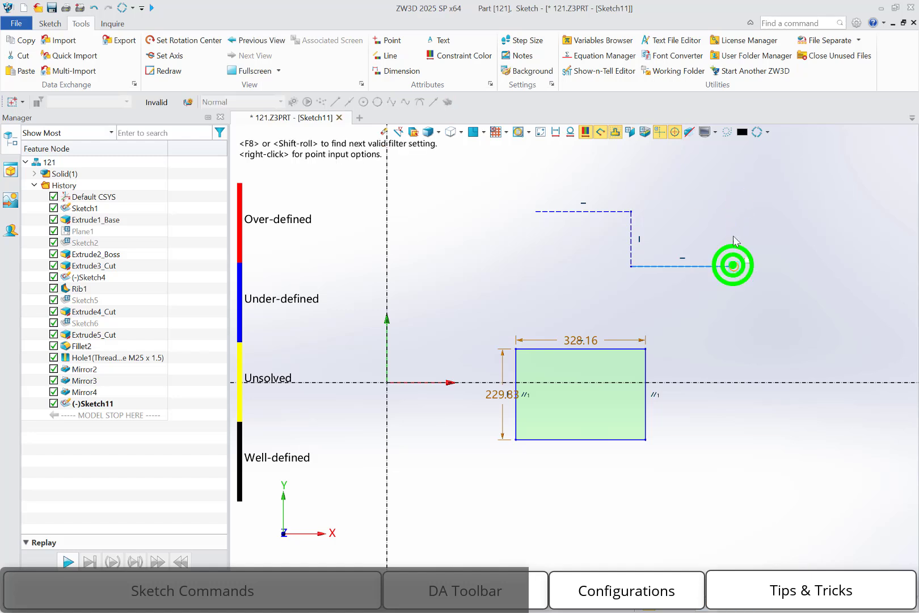
click(734, 209)
click(801, 211)
middle_click(835, 207)
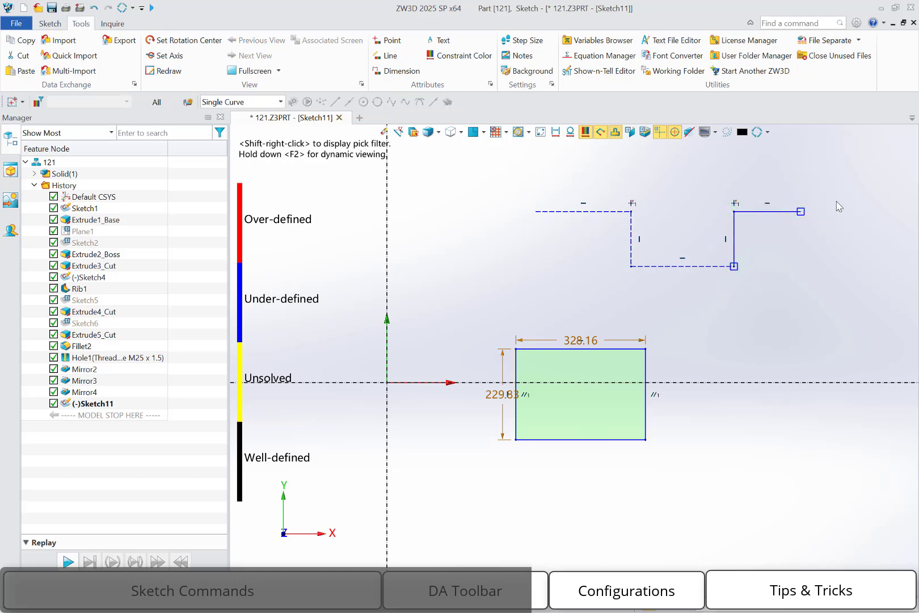
Convert the upper horizontal construction line at the start of the chain to a regular solid line.
click(613, 211)
click(674, 280)
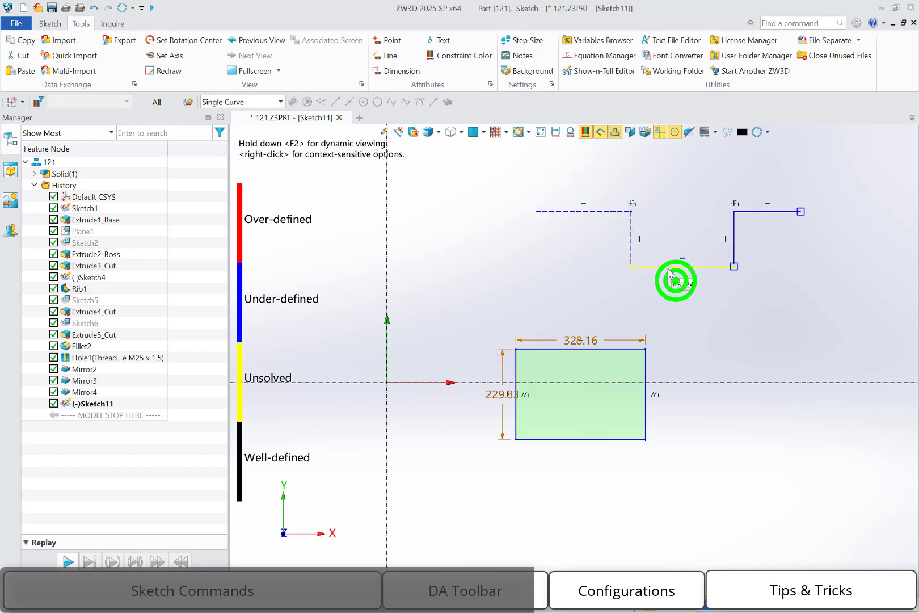
click(667, 266)
click(608, 244)
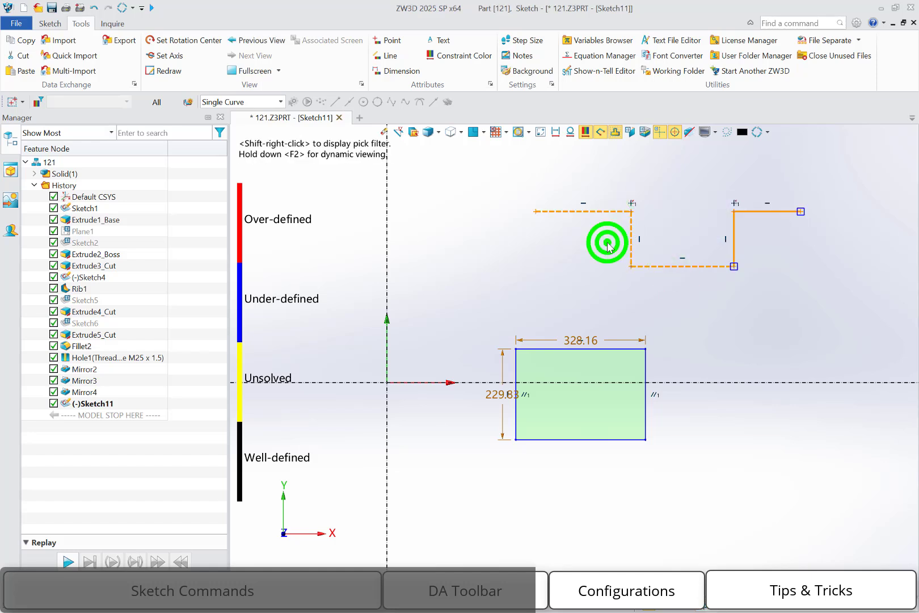
click(607, 211)
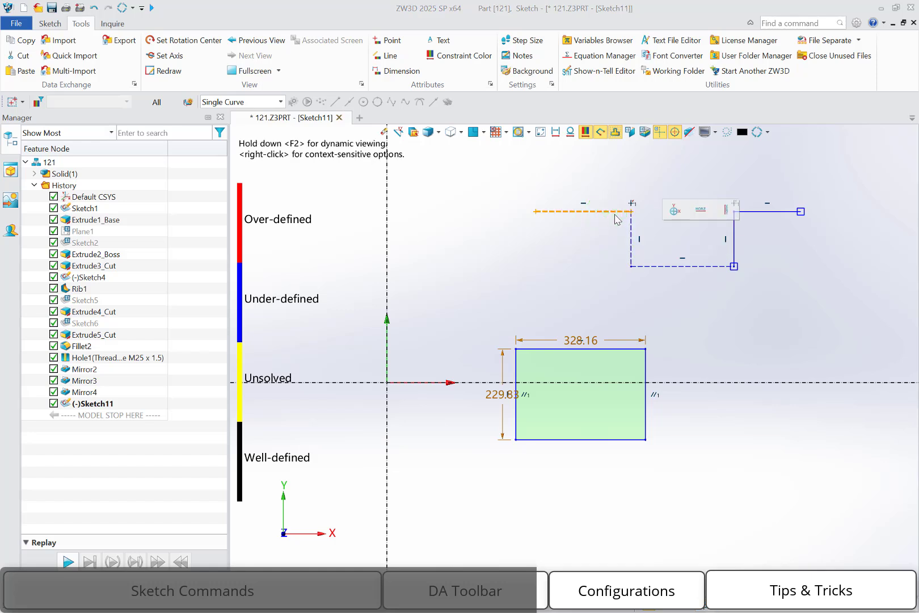
right_click(611, 214)
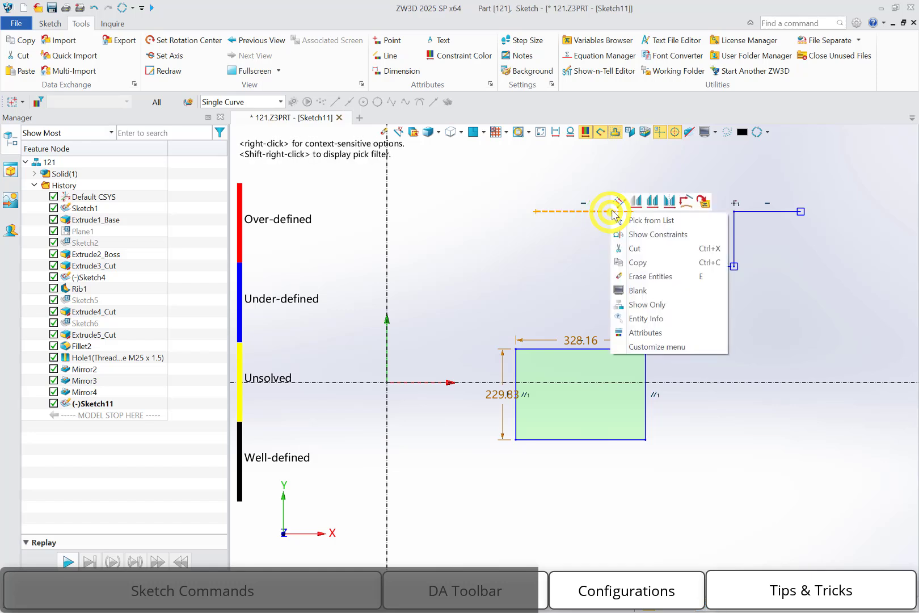
click(619, 201)
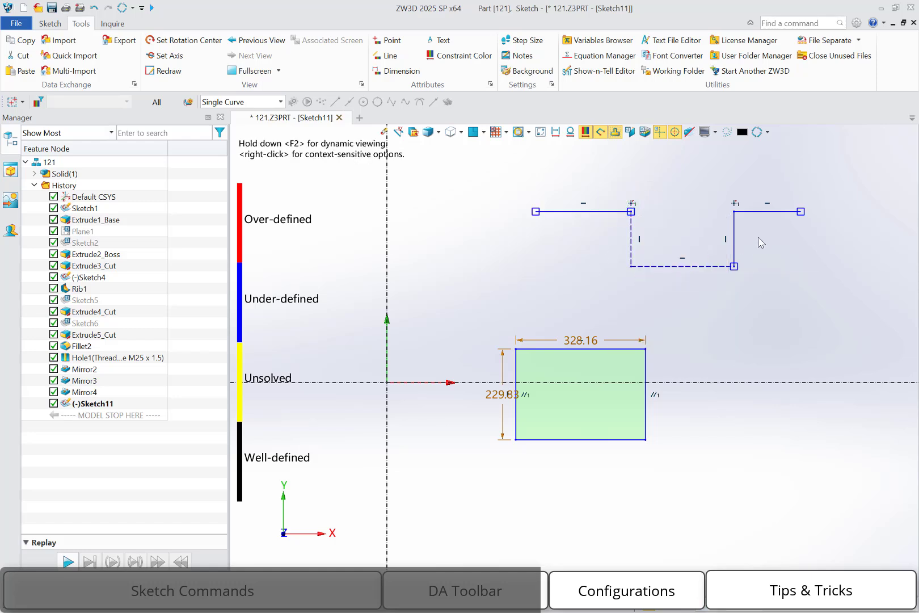
Convert the solid horizontal line at the far end of the chain to a construction line.
right_click(755, 215)
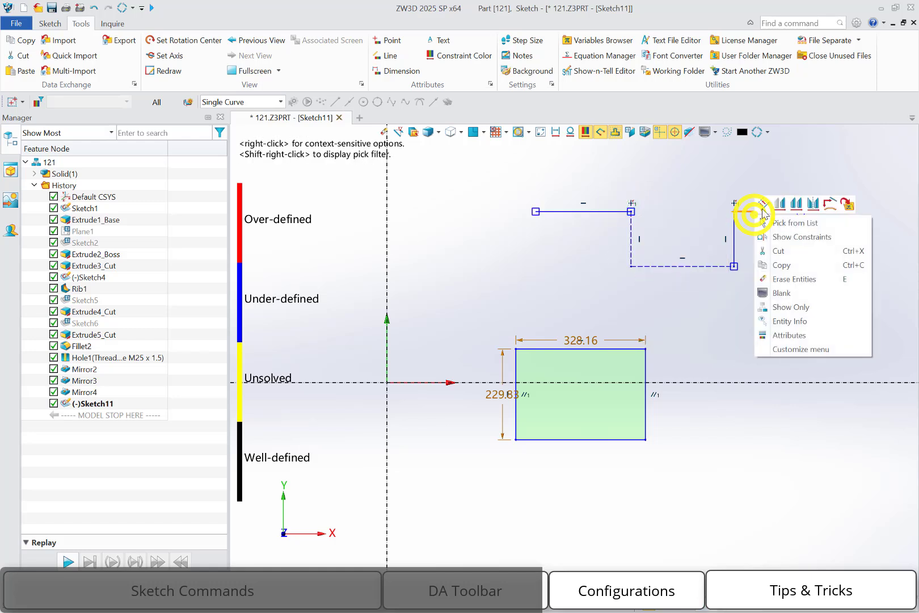
click(767, 204)
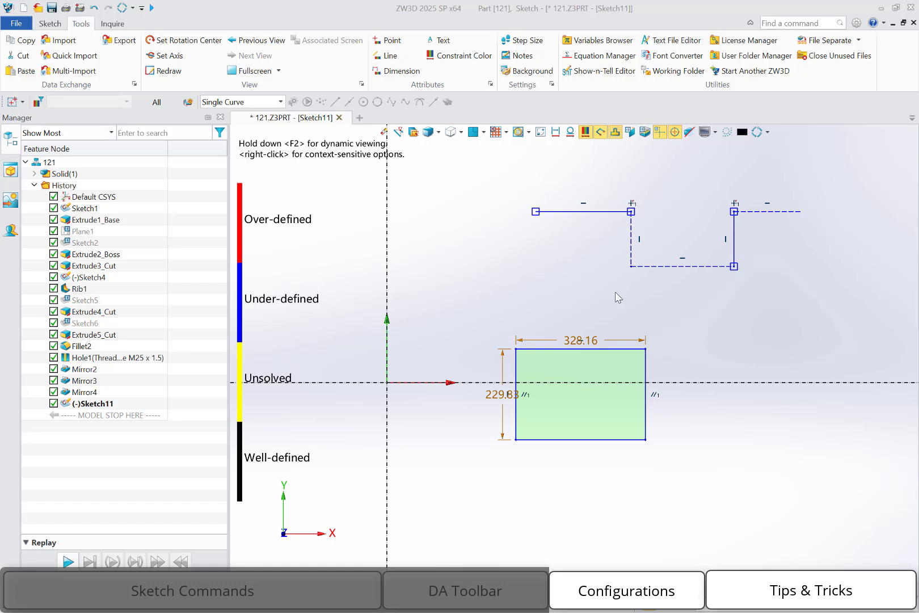
Switch the Display default XY axis option off and back on in the 2D sketch configuration and accept the settings.
click(856, 23)
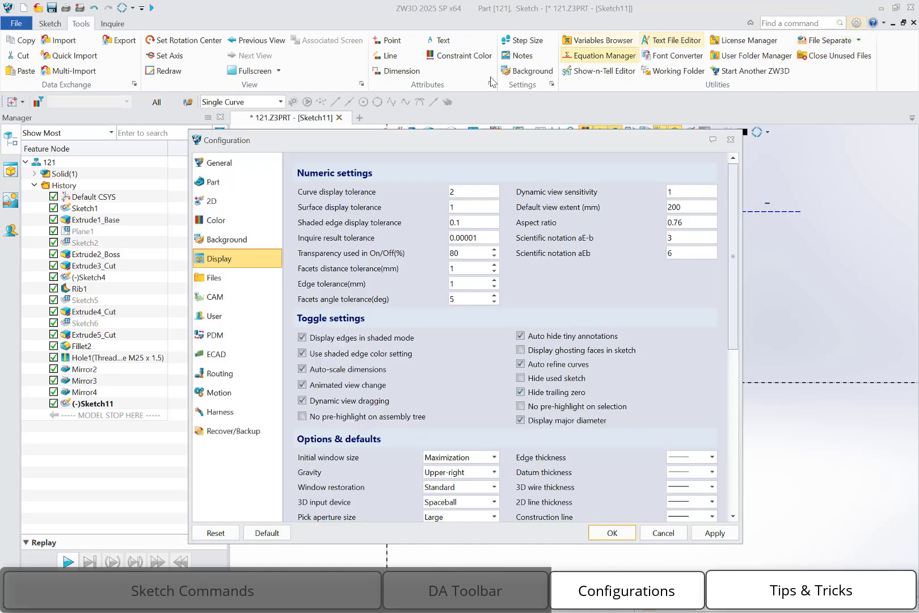
click(212, 201)
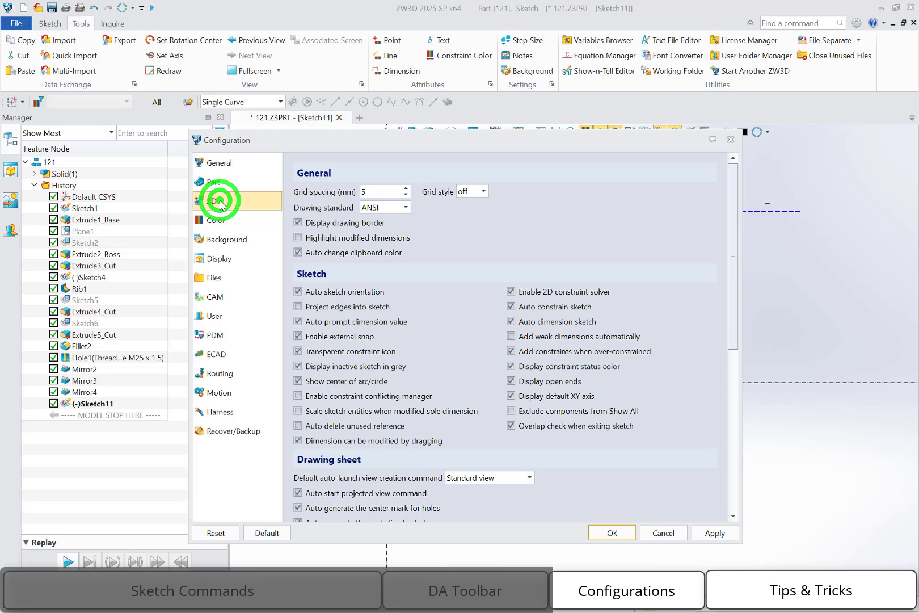
drag(736, 320, 739, 370)
click(567, 308)
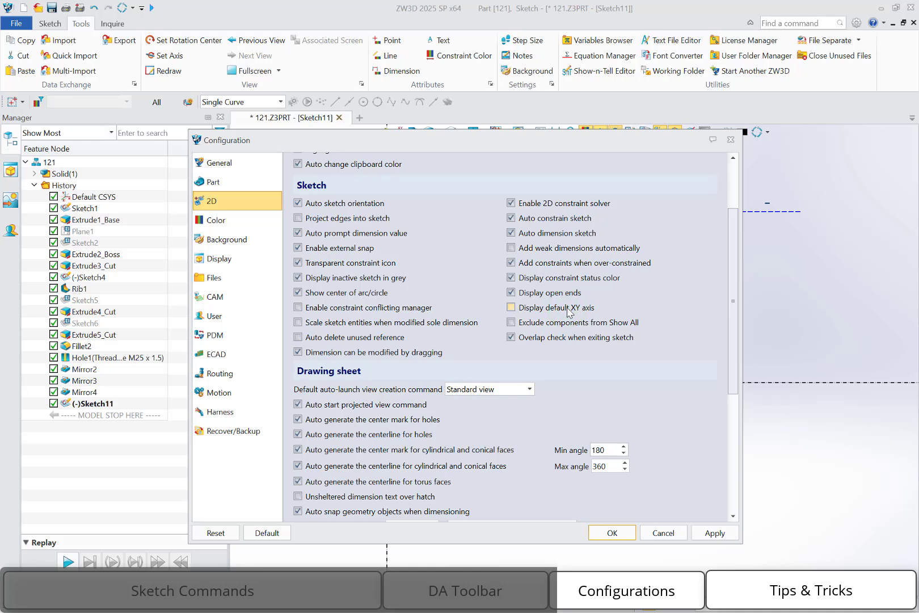
click(568, 308)
click(619, 531)
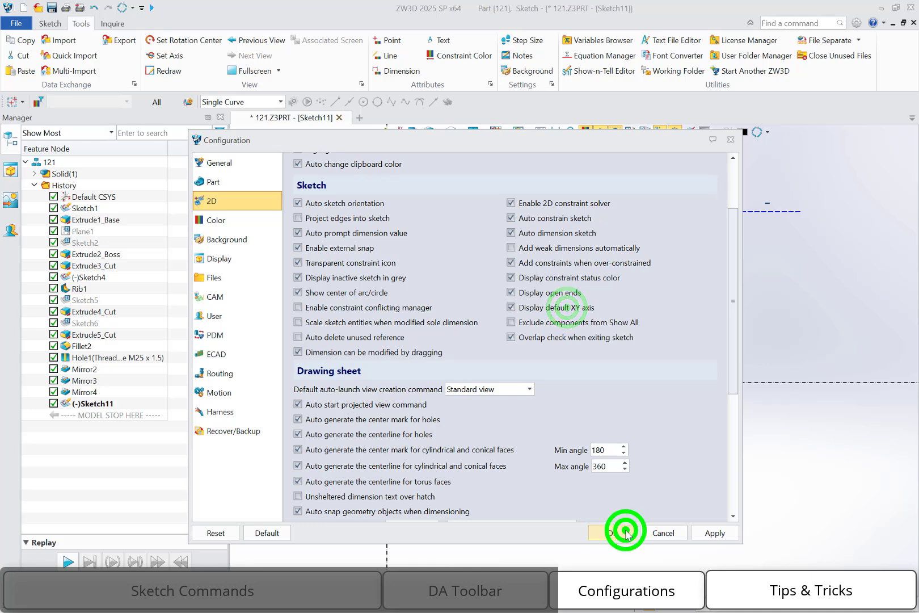
Create a new standard standalone sketch file and close the Configuration dialog without changing any settings.
click(359, 118)
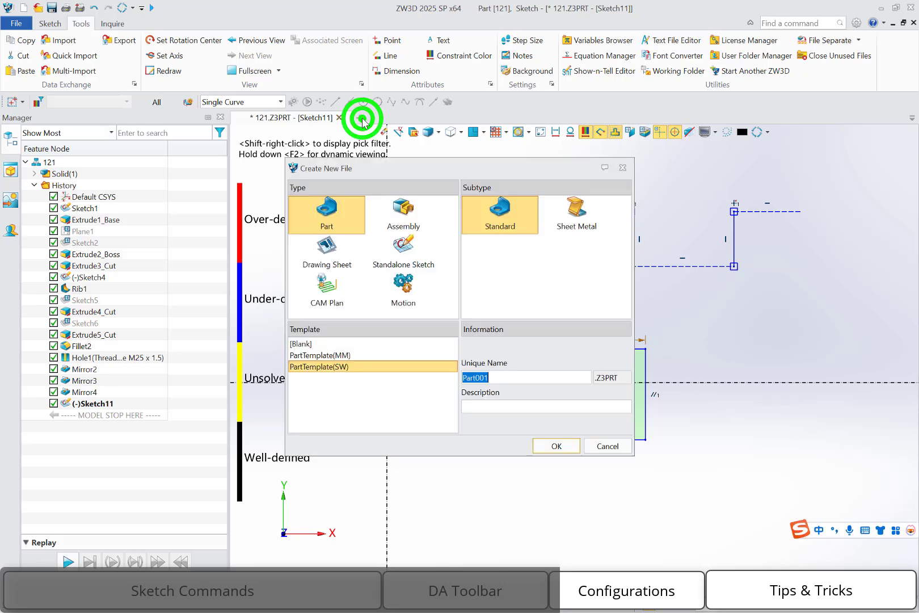
click(380, 248)
double_click(523, 215)
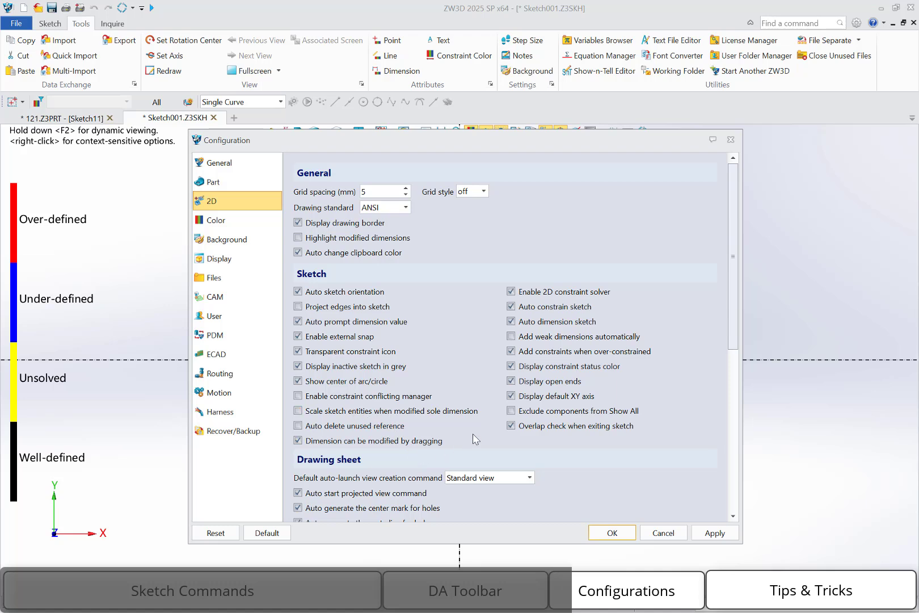
click(667, 532)
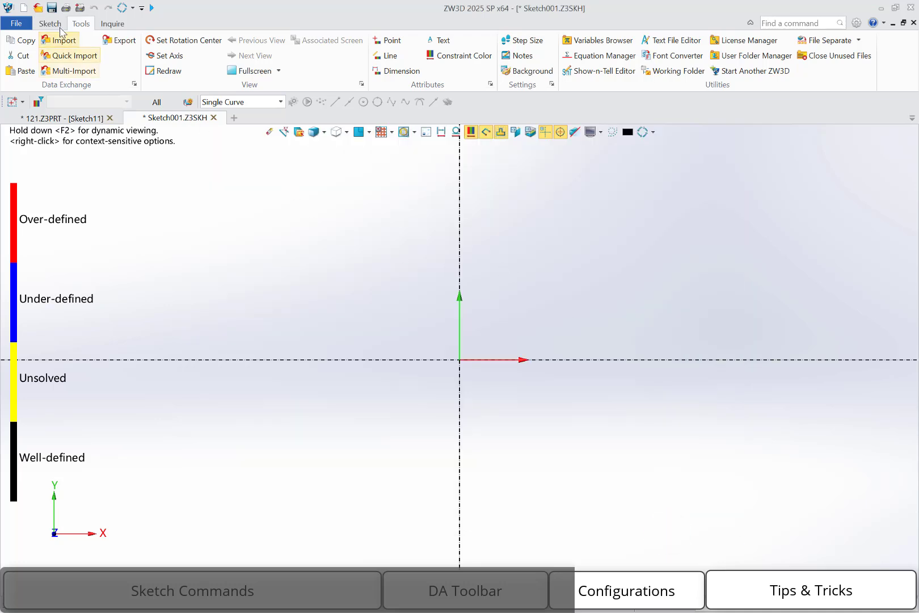
Draw a closed stepped profile from the vertical axis, with a recess in its upper edge and its base on the horizontal axis ending at the origin.
click(55, 24)
click(66, 41)
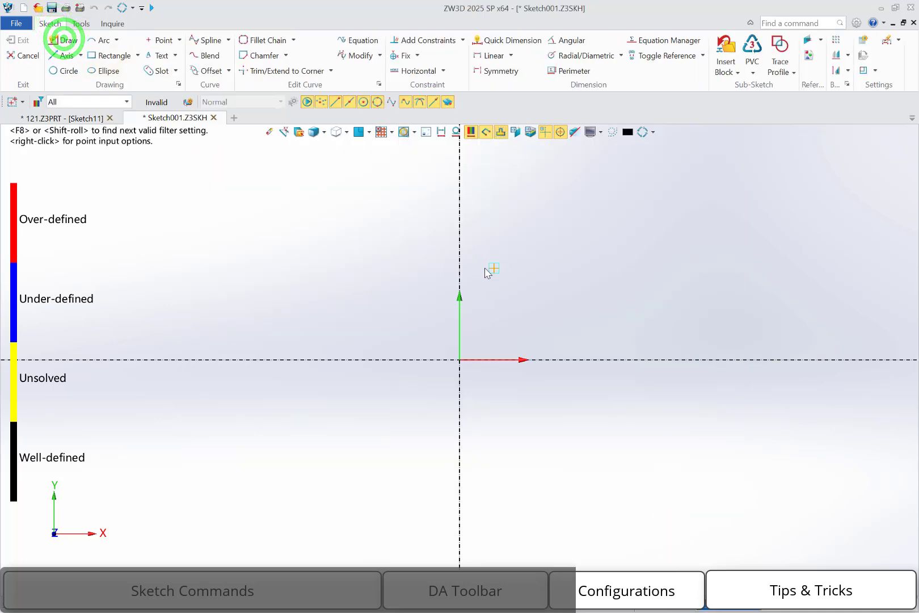
click(463, 245)
click(539, 245)
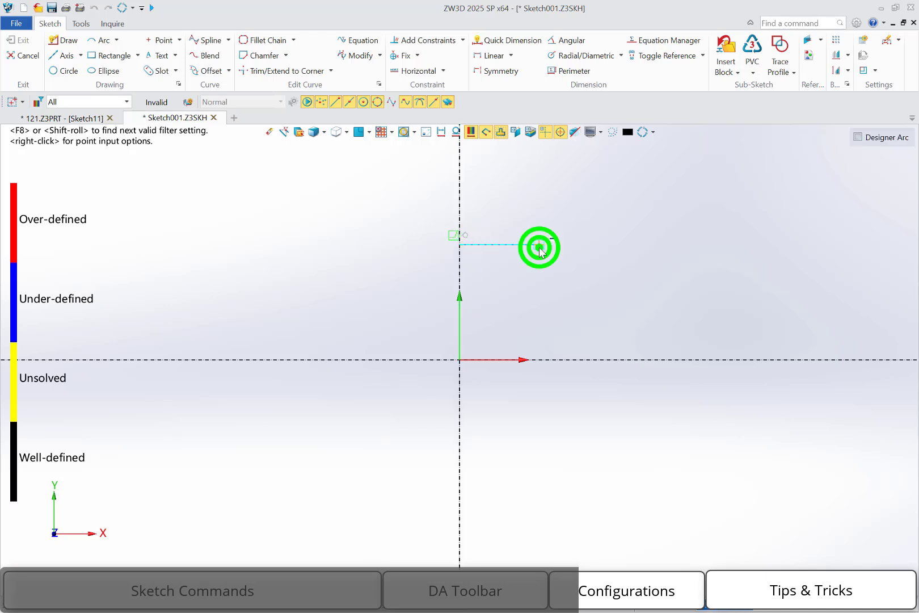
click(539, 286)
click(633, 286)
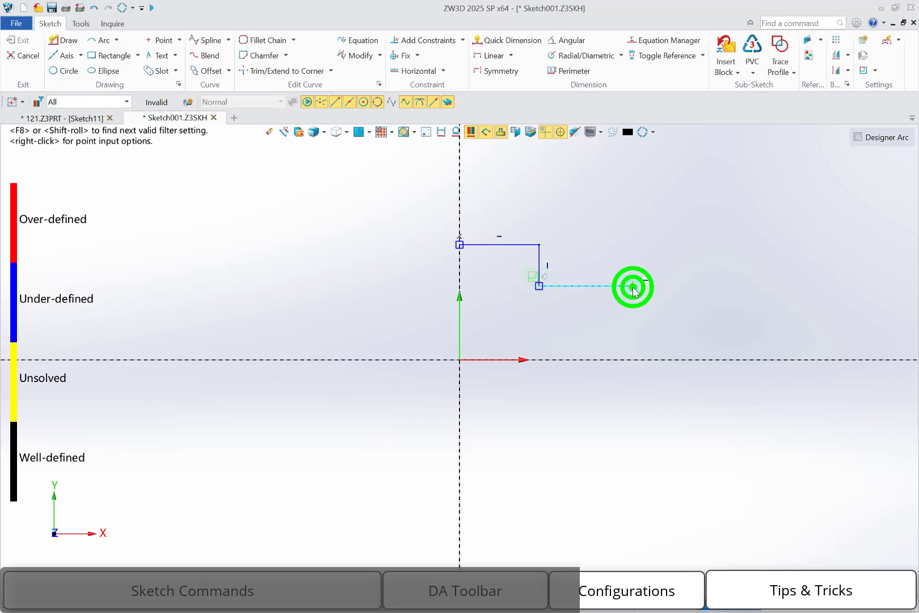
click(633, 266)
click(765, 267)
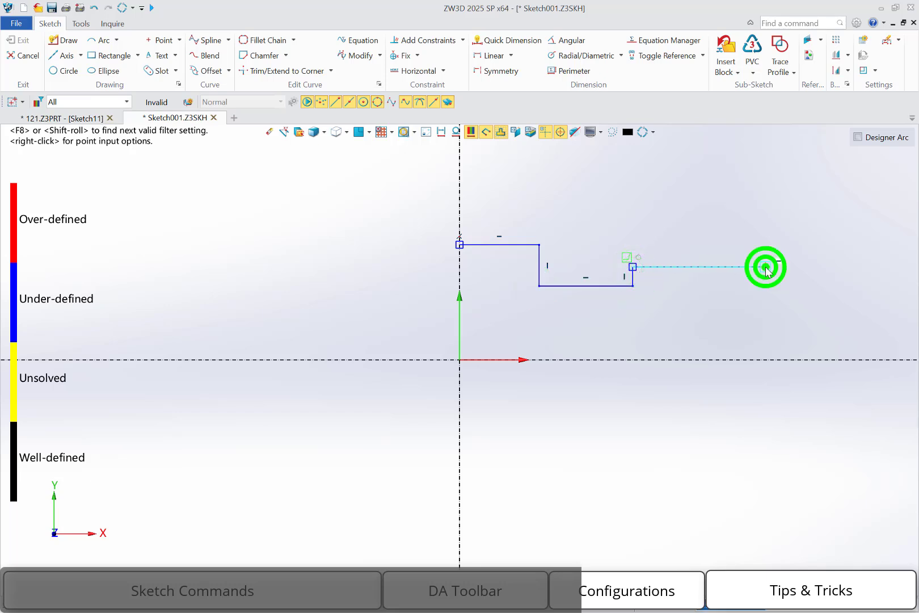
click(765, 360)
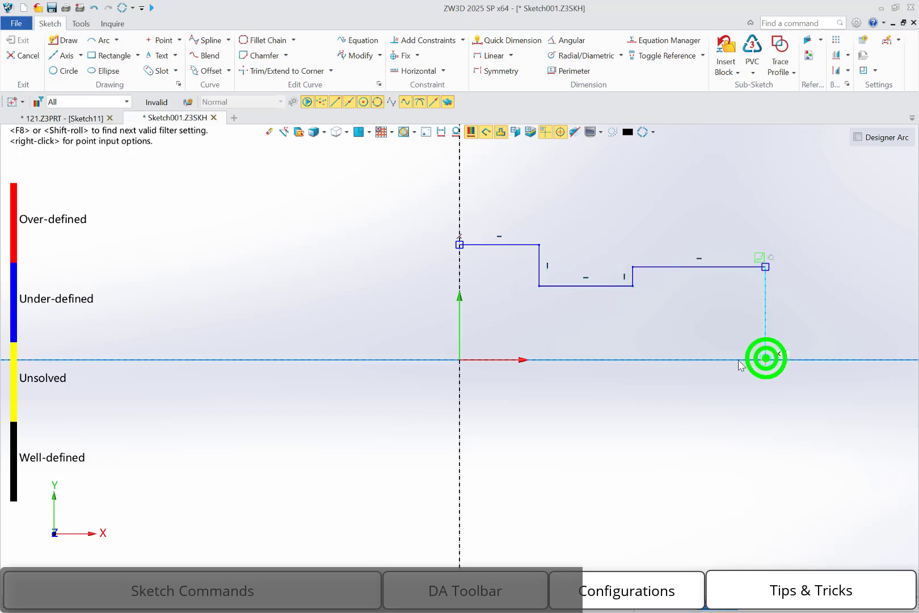
click(460, 359)
click(459, 244)
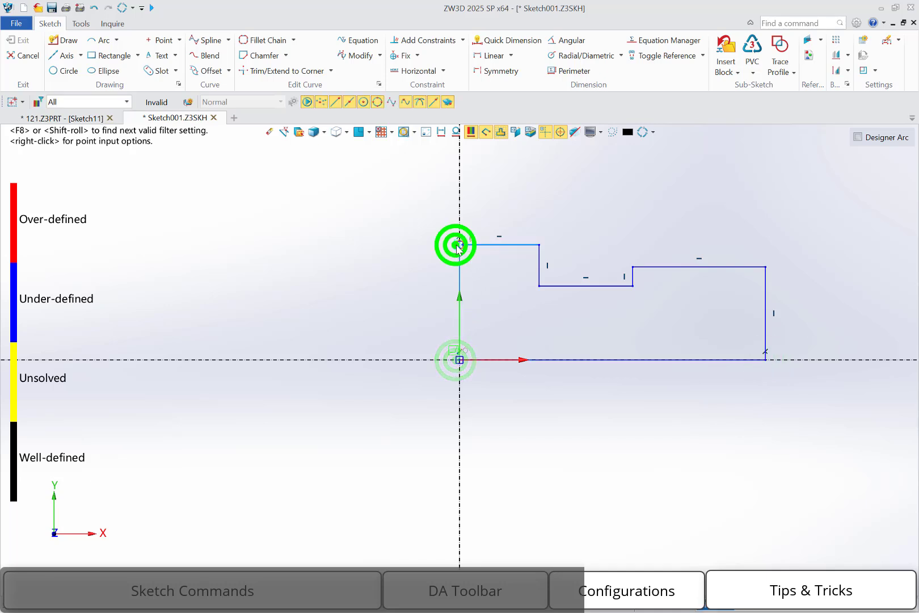
Dimension the profile's uppermost horizontal edge, trying a length of 100 mm and undoing that value change.
middle_drag(599, 209, 550, 215)
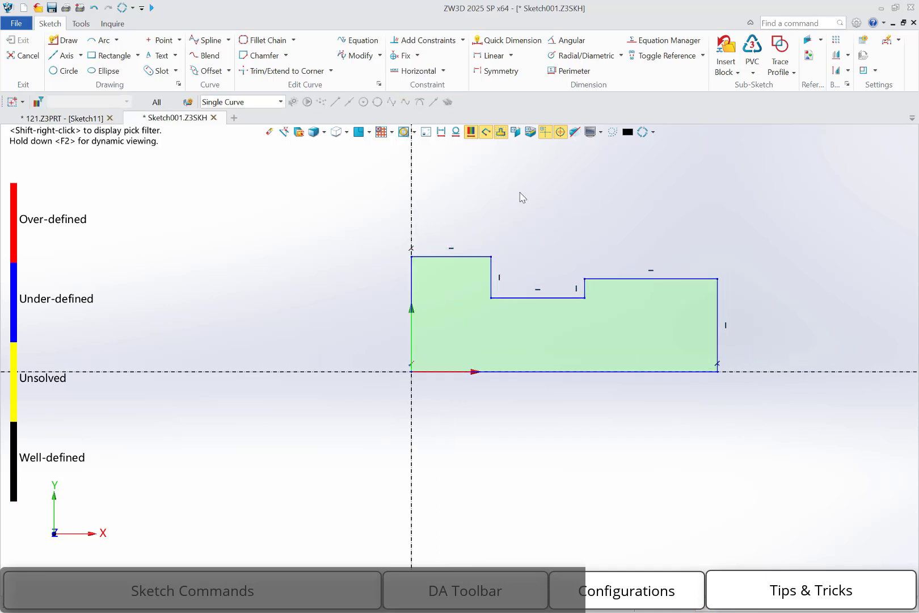
right_click(500, 168)
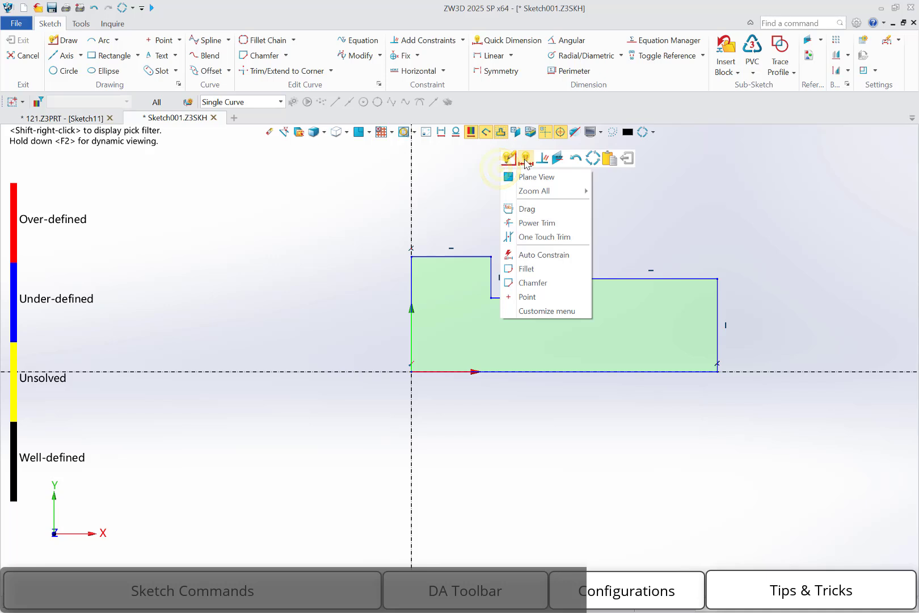
click(524, 159)
click(426, 256)
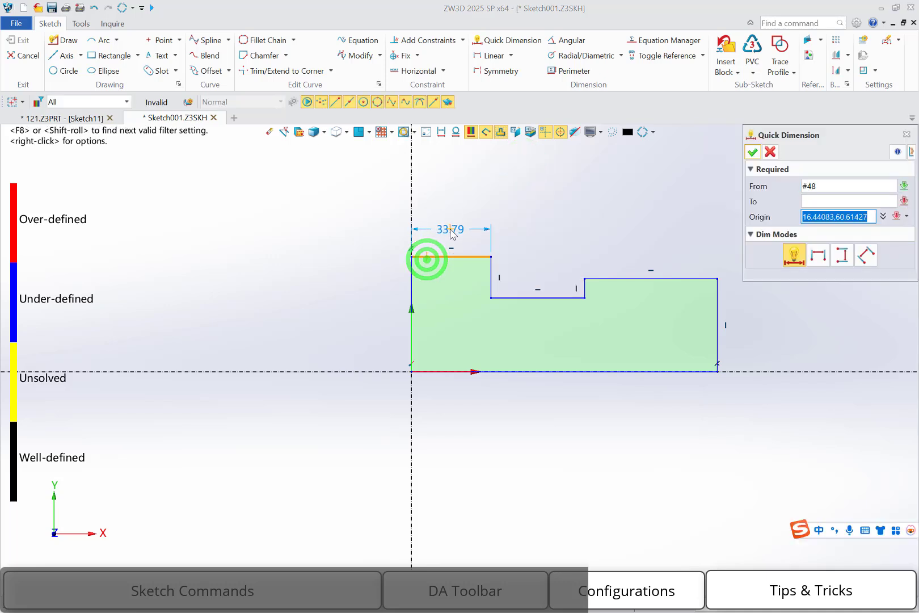
click(450, 229)
text(1)
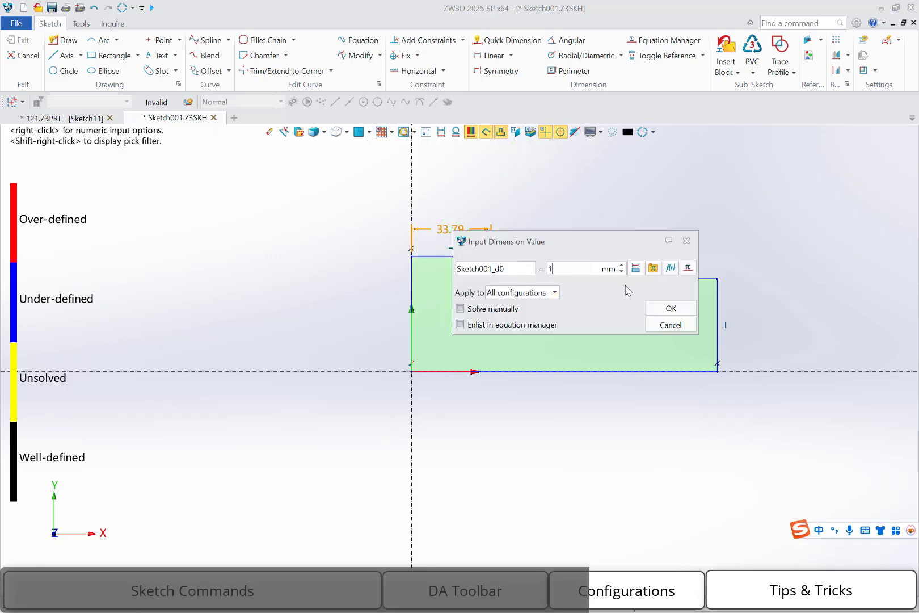
text(00)
key(Return)
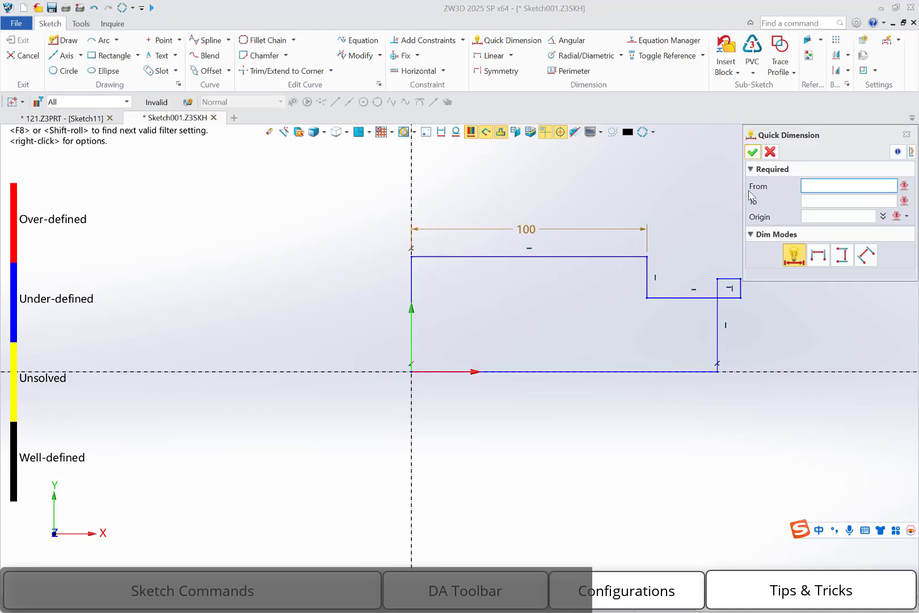
click(773, 151)
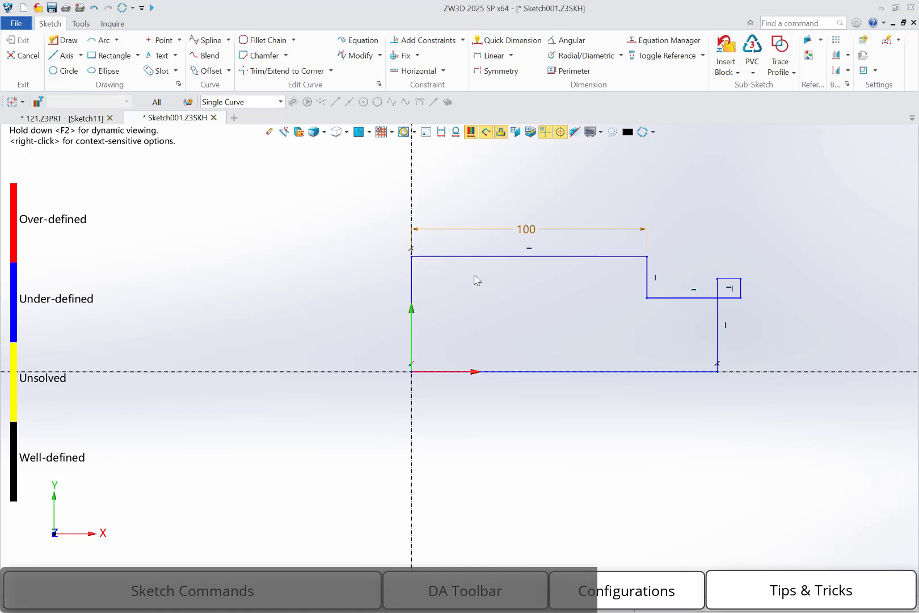
key(ctrl+z)
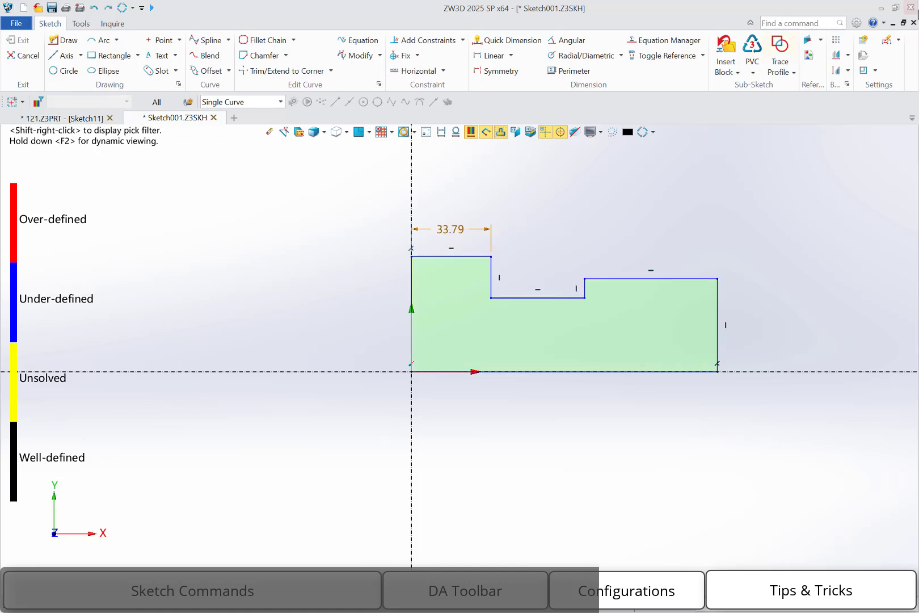
Enable Scale sketch entities when modified sole dimension in the 2D sketch configuration.
click(856, 24)
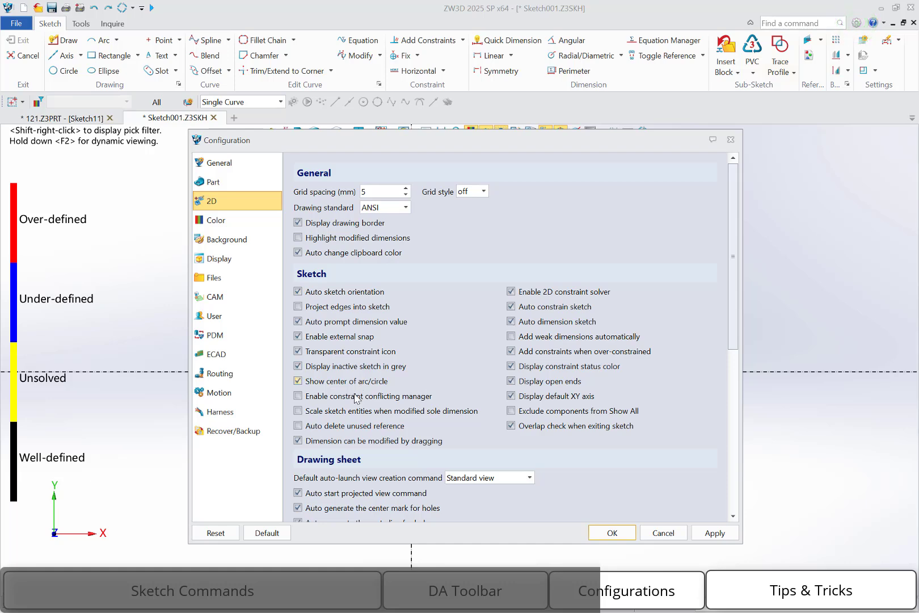
click(342, 413)
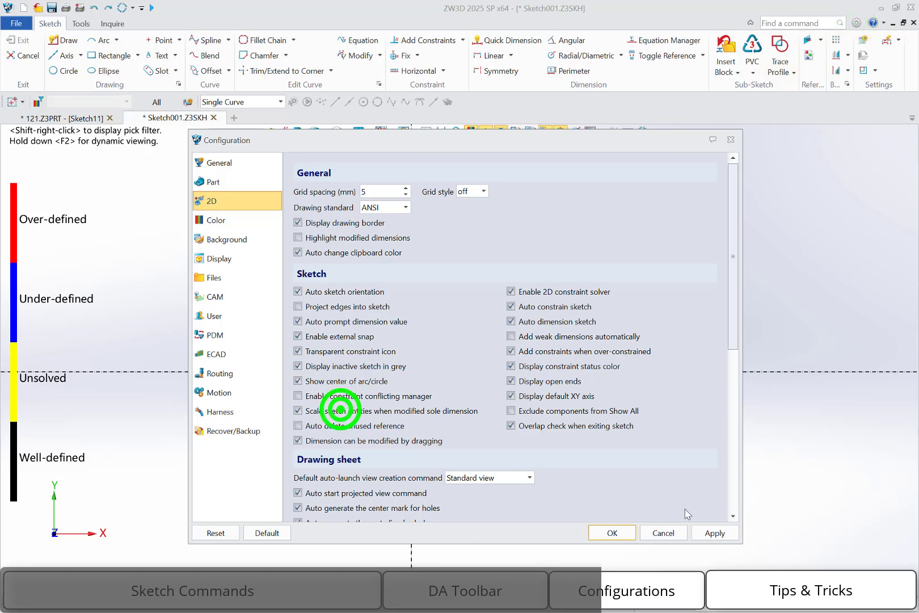
click(630, 532)
Create another standalone sketch and draw a closed profile from the origin with four horizontal levels along its upper side and its base on the horizontal axis.
click(233, 117)
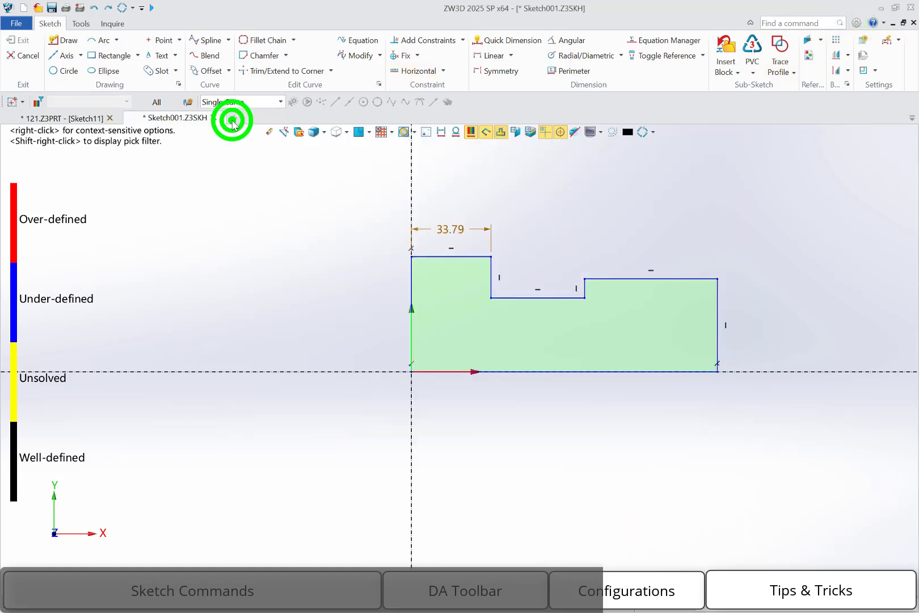
double_click(499, 213)
click(70, 42)
click(459, 359)
click(460, 253)
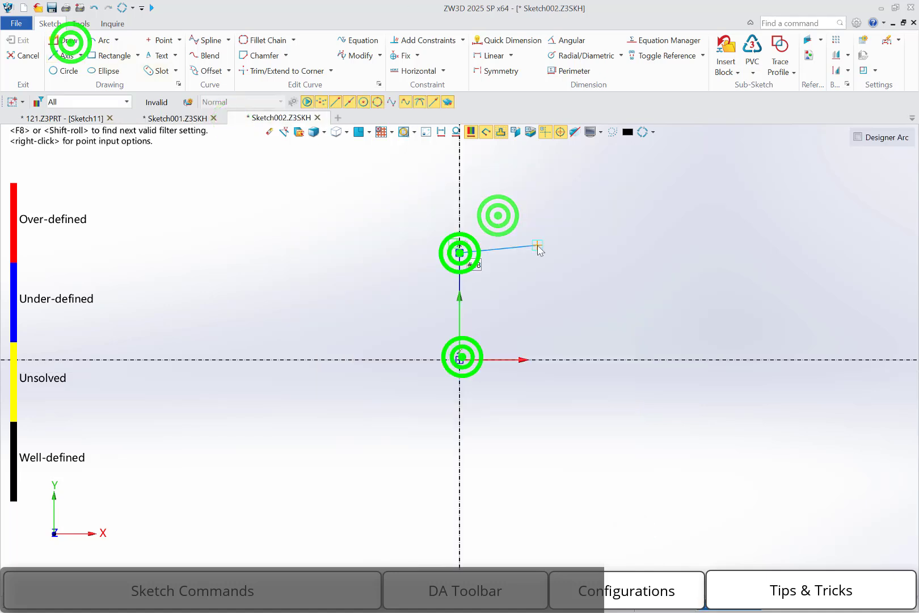
click(542, 253)
click(542, 287)
click(615, 287)
click(616, 268)
click(686, 268)
click(686, 314)
click(786, 314)
click(786, 359)
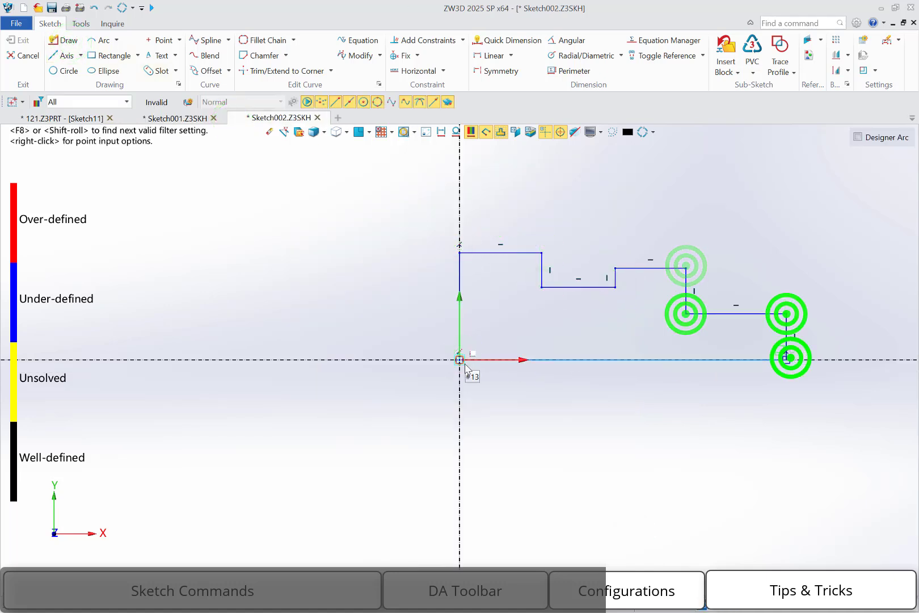
click(460, 360)
Dimension the new profile's uppermost horizontal edge at 200 mm with Quick Dimension.
right_click(565, 170)
click(588, 160)
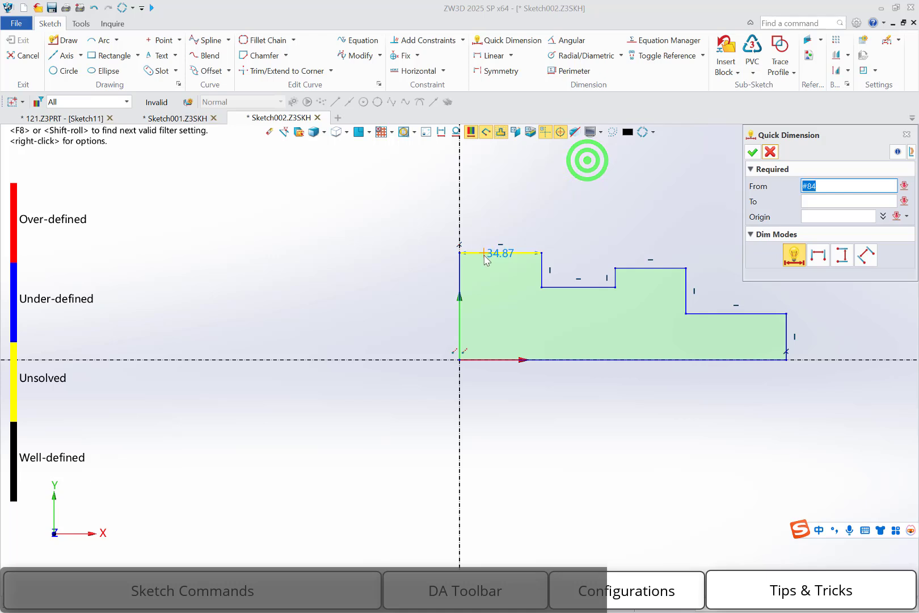
click(484, 254)
click(502, 227)
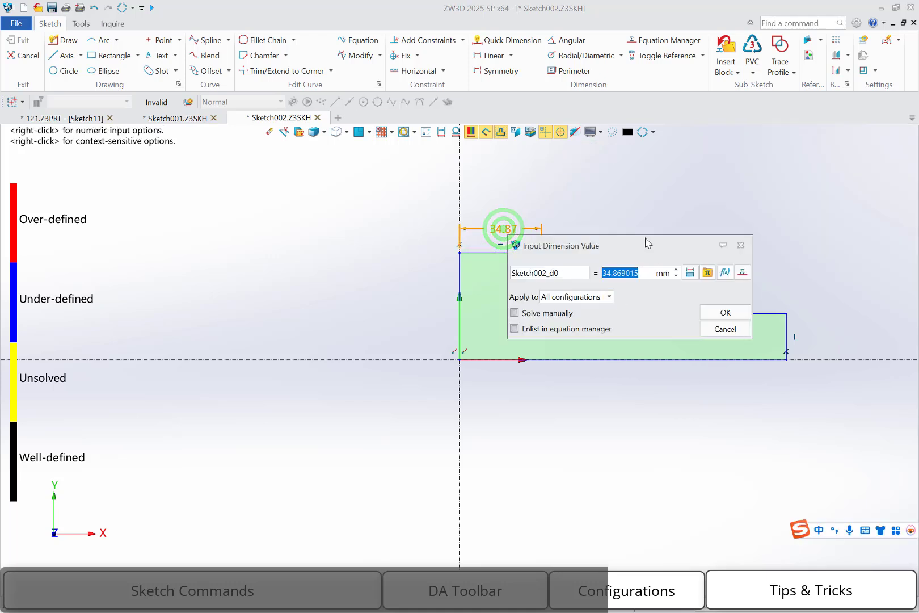
mouse_move(650, 244)
mouse_down()
mouse_move(206, 219)
mouse_move(234, 227)
mouse_up()
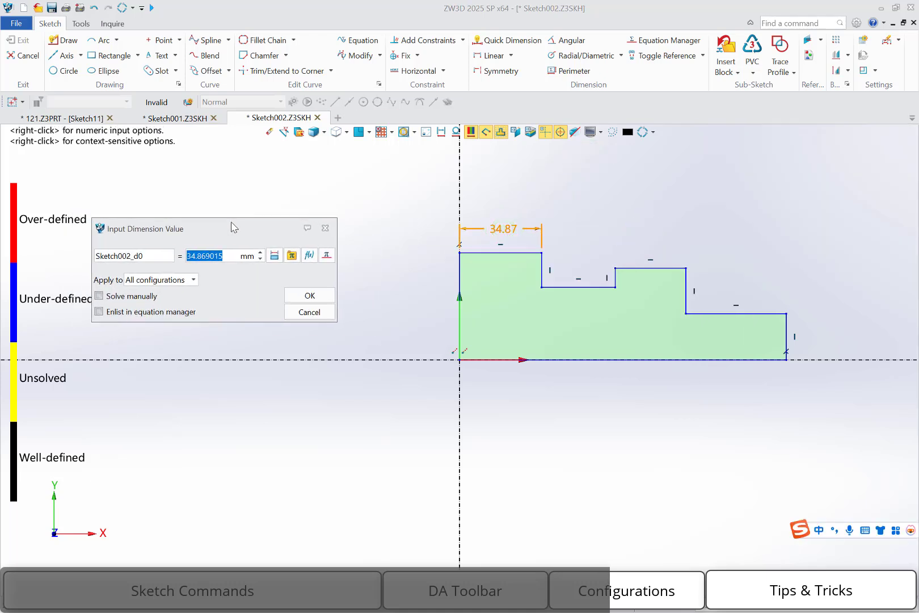
text(200)
key(Return)
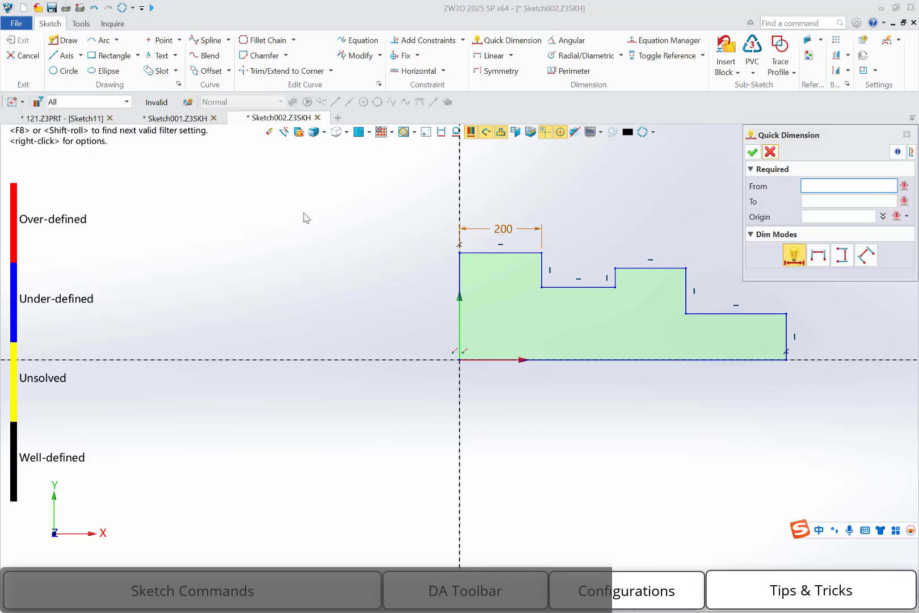
click(770, 151)
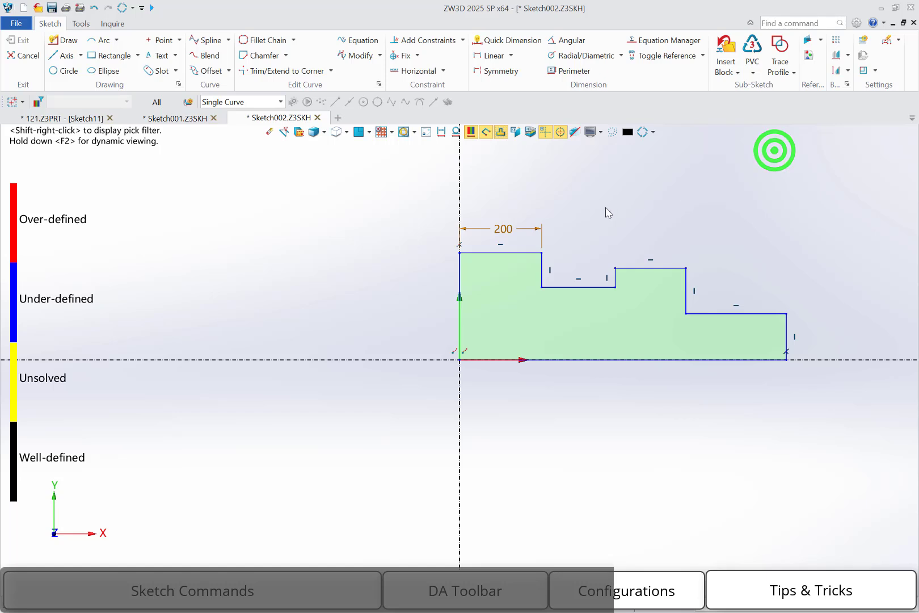
Enable Add weak dimensions automatically in the 2D sketch configuration.
middle_drag(588, 202, 511, 208)
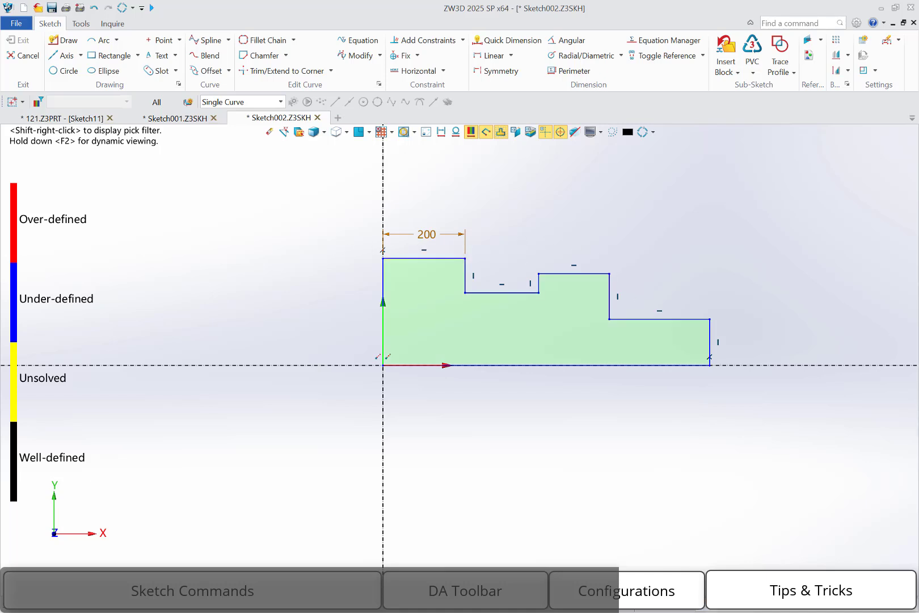
click(859, 24)
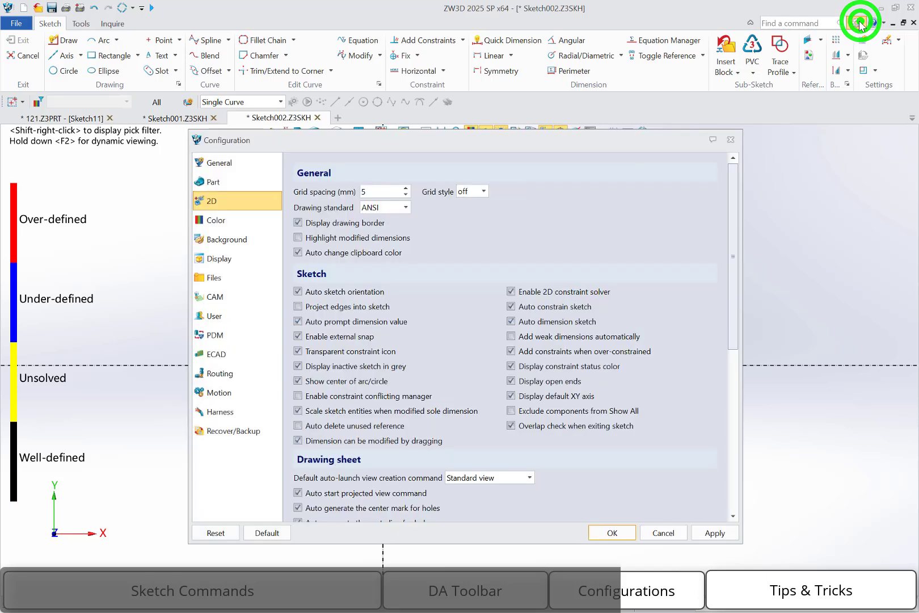
click(582, 337)
click(620, 533)
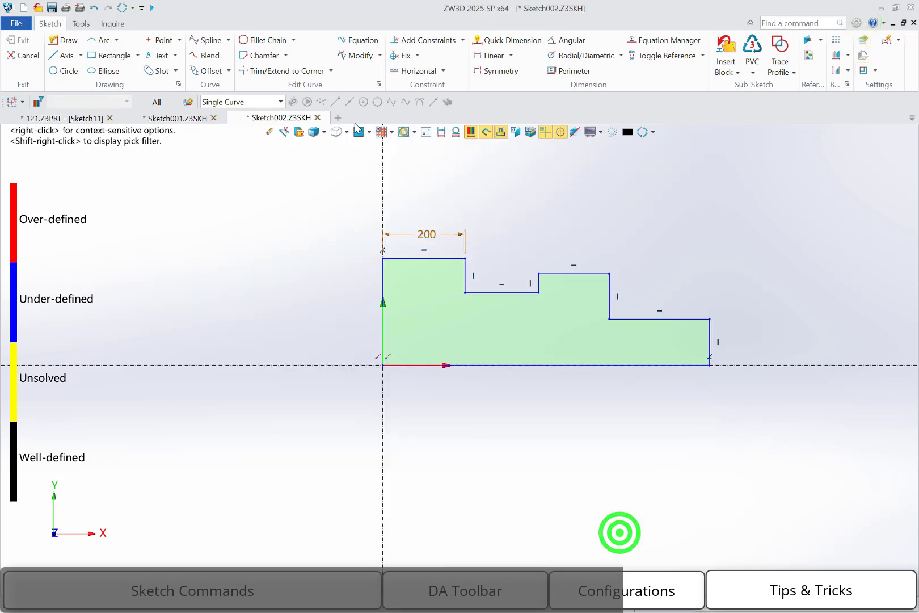
Create another standalone sketch and draw a closed profile from the origin, about 58 mm high, with three descending levels about 57, 50 and 57 mm wide.
click(335, 117)
click(551, 443)
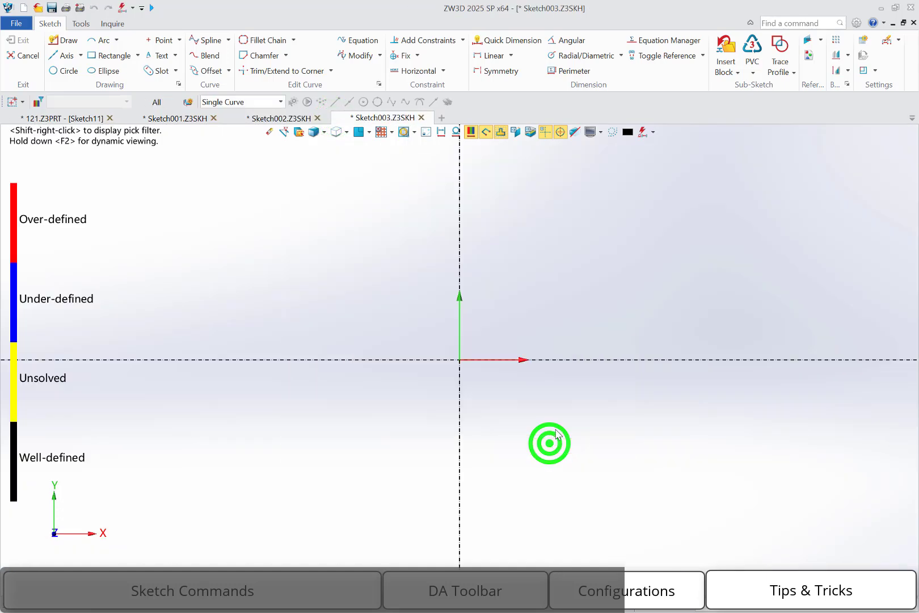
click(65, 40)
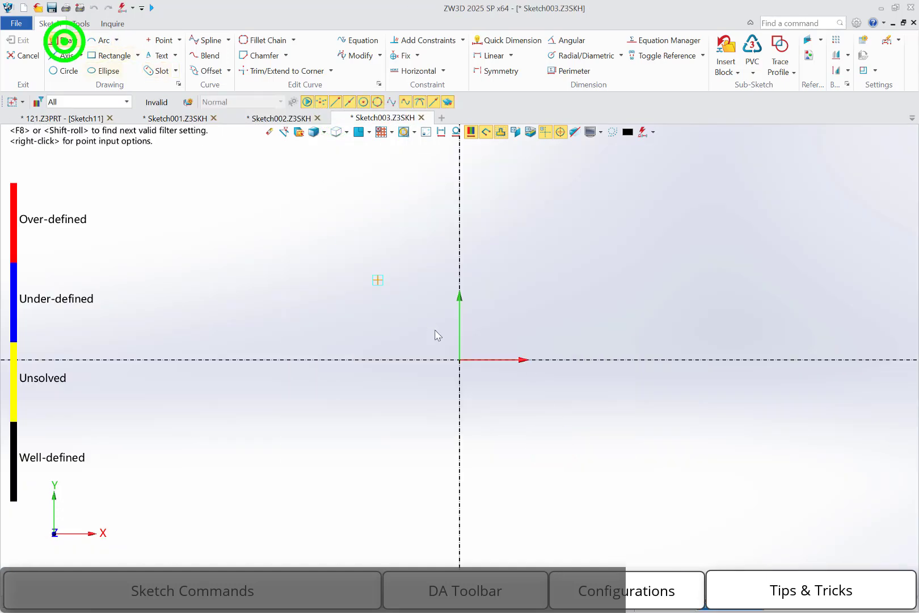
click(459, 359)
click(460, 222)
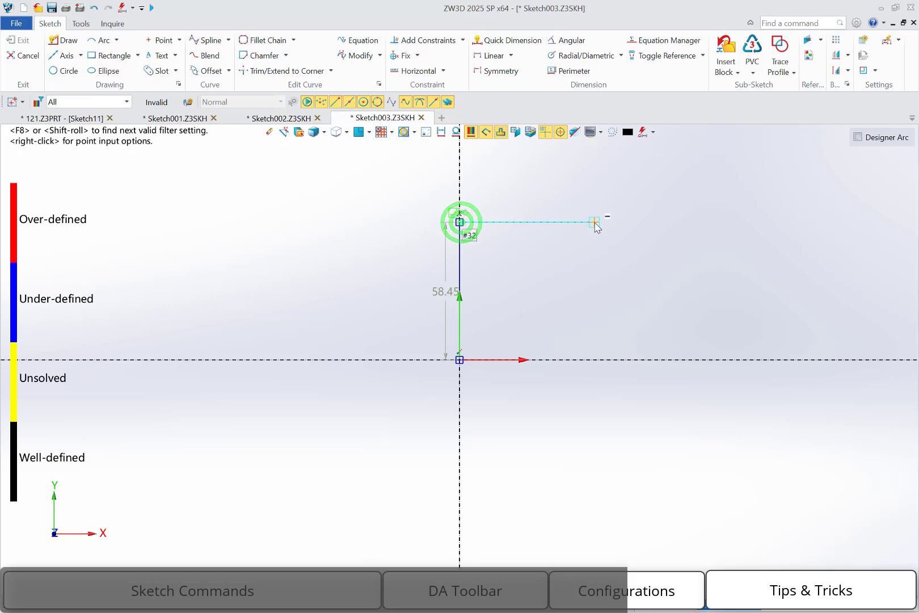
click(595, 222)
click(594, 285)
click(712, 285)
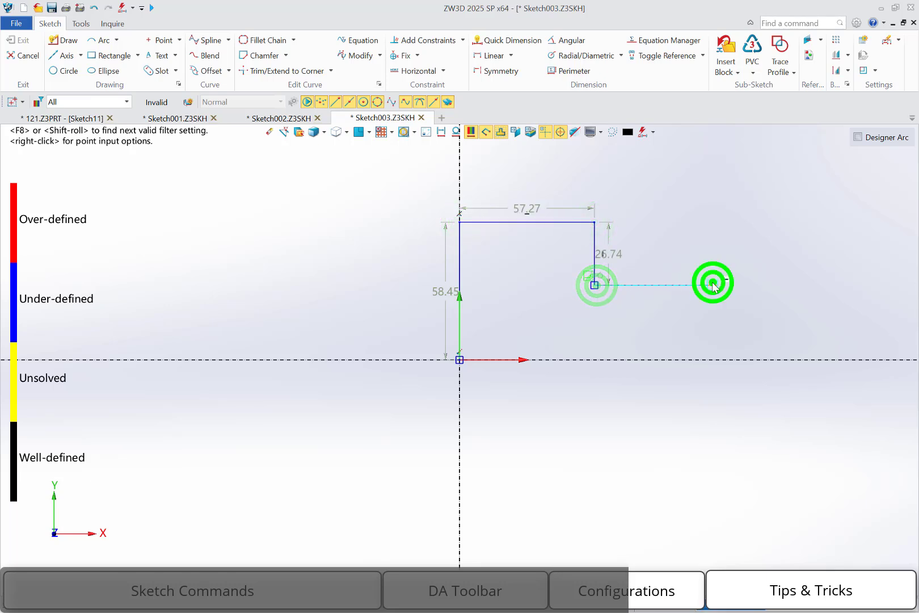
click(713, 323)
click(846, 323)
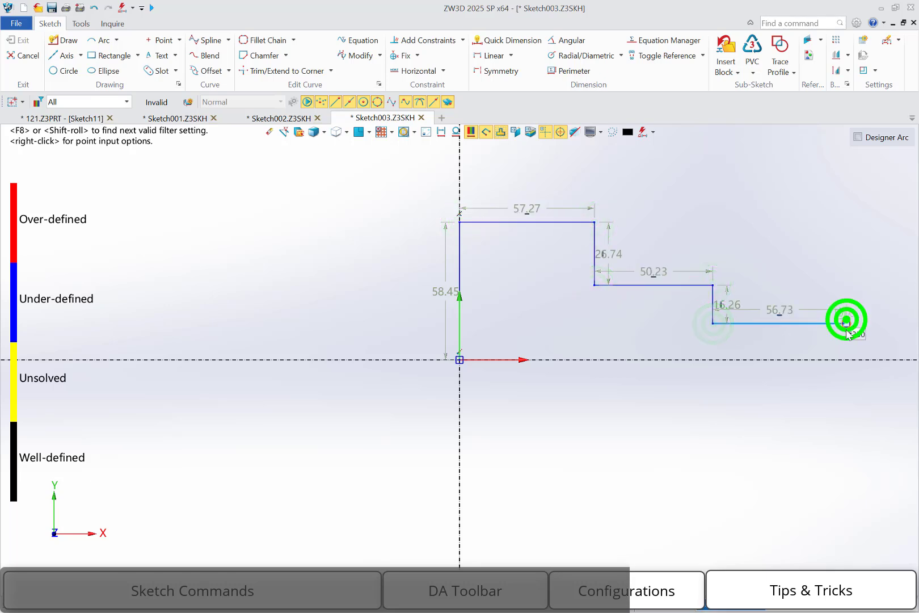
click(846, 359)
click(459, 360)
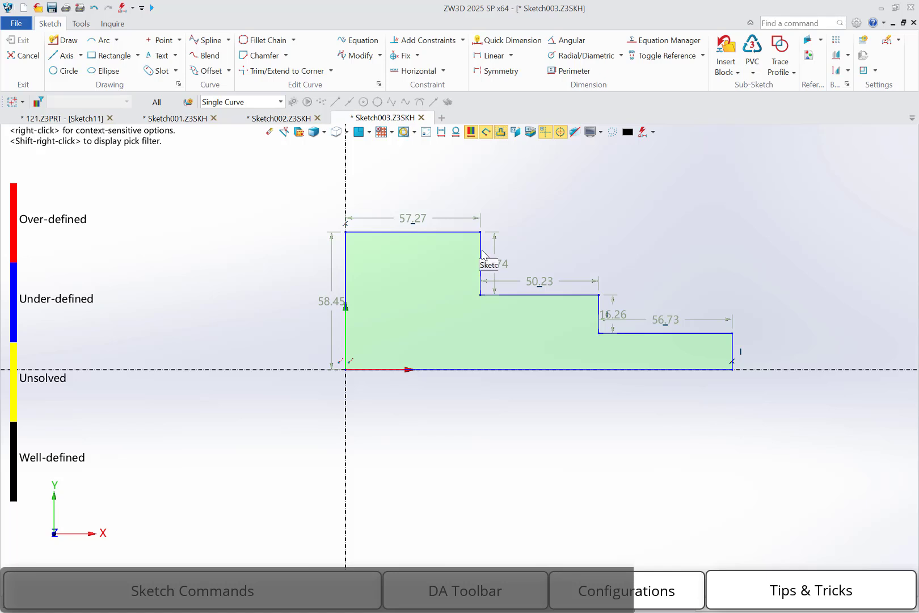
Convert the uppermost edge's weak dimension to a driving one at its current value, and test moving the adjacent vertical edge before and after.
mouse_move(481, 249)
mouse_down()
mouse_move(518, 254)
mouse_move(460, 258)
mouse_move(499, 238)
mouse_move(504, 220)
mouse_move(484, 205)
mouse_move(480, 250)
mouse_up()
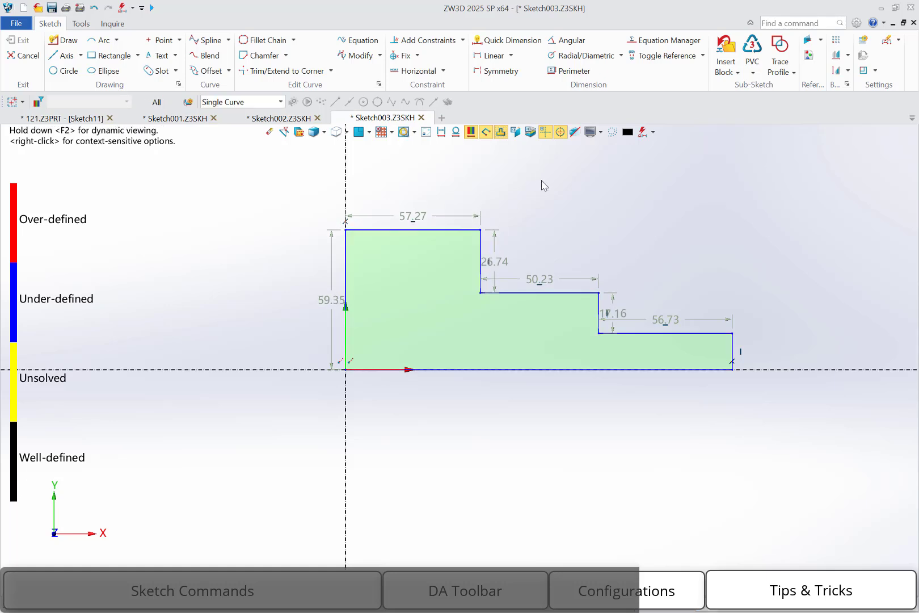
click(421, 216)
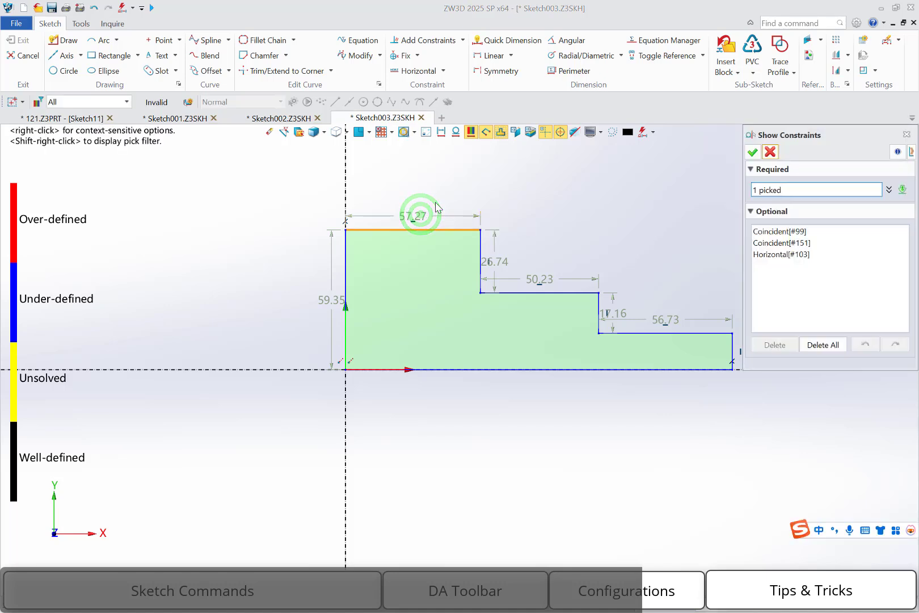
click(420, 216)
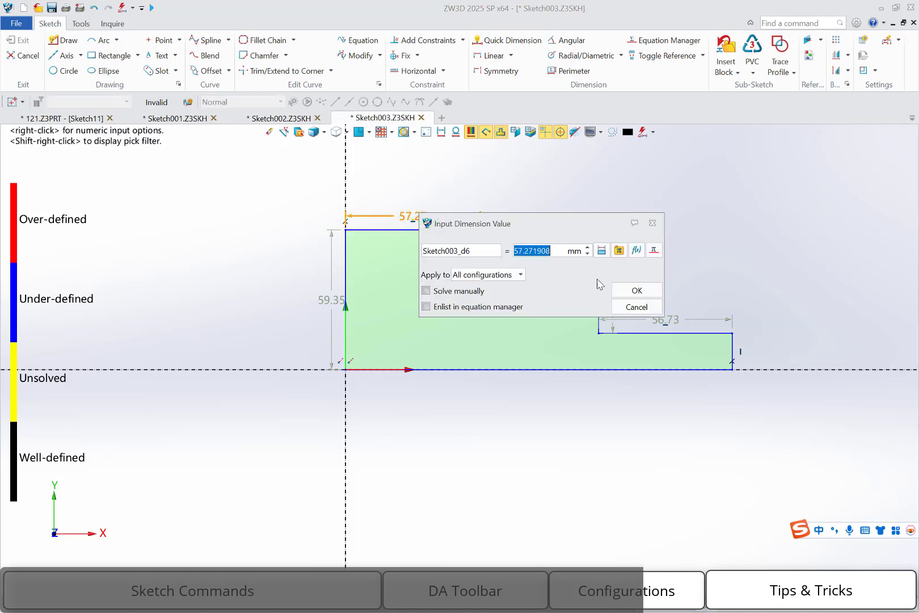
click(638, 291)
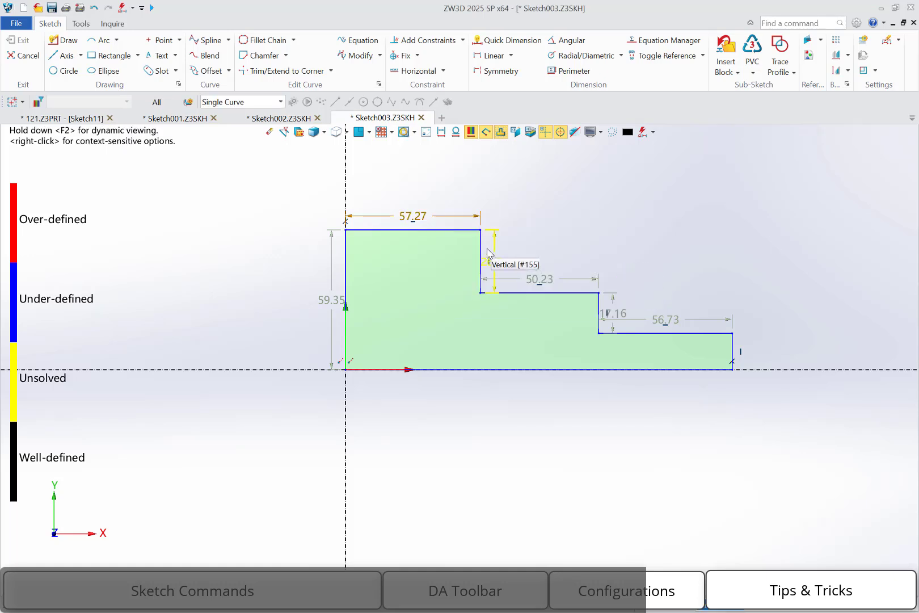
mouse_move(481, 246)
mouse_down()
mouse_move(509, 251)
mouse_move(551, 199)
mouse_up()
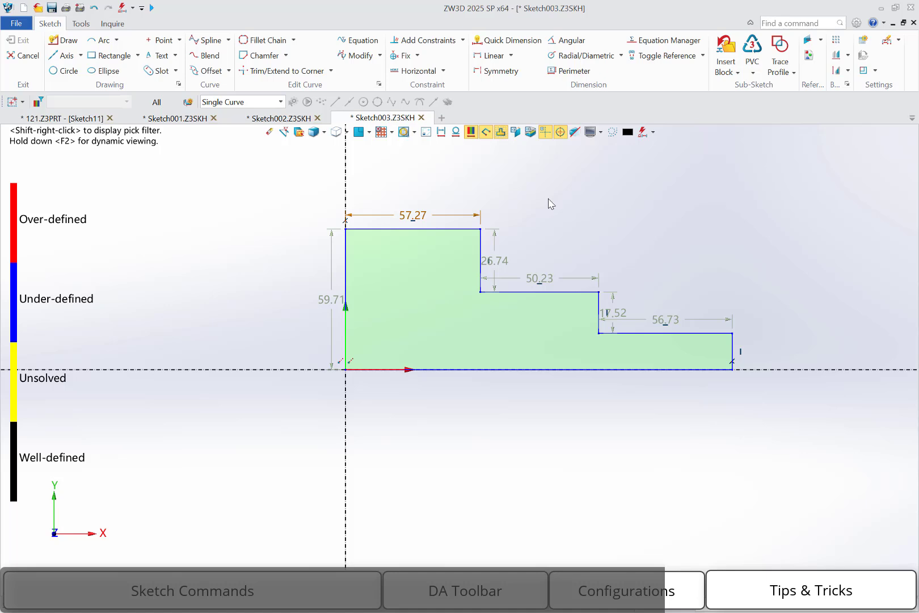
Examine the Hide used sketch option in the Display configuration.
click(856, 22)
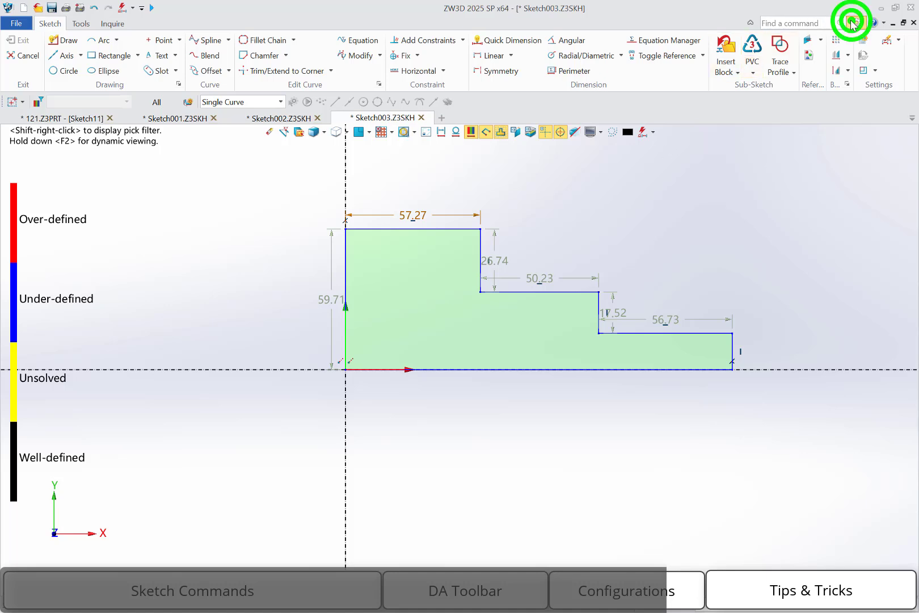
click(217, 257)
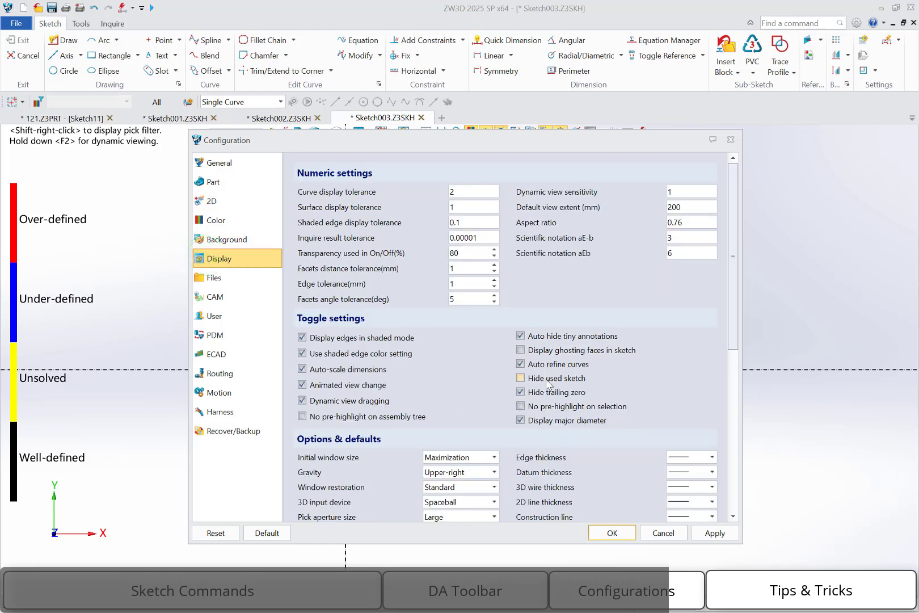
click(676, 537)
Create a new standard part and start a sketch on the Front Plane.
click(442, 119)
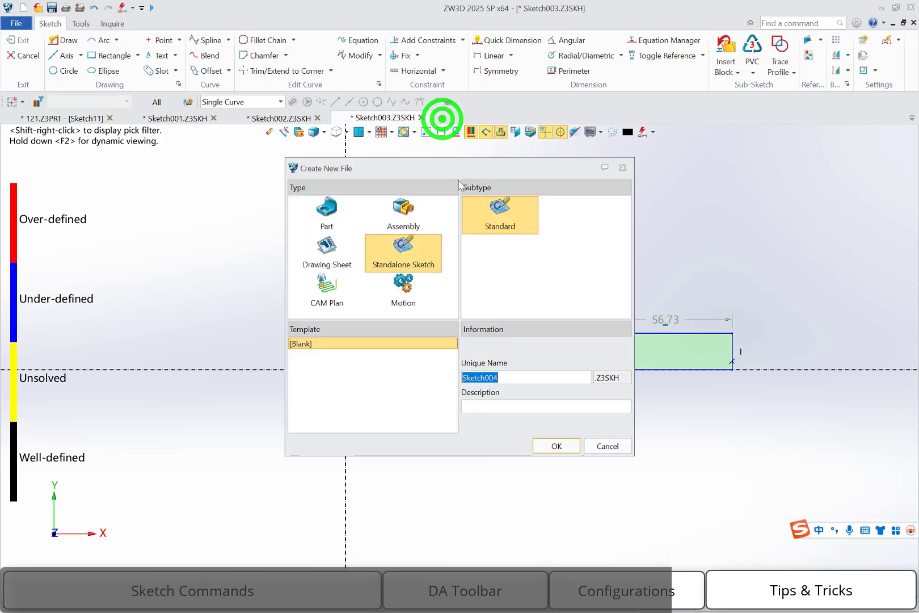
click(320, 210)
double_click(495, 214)
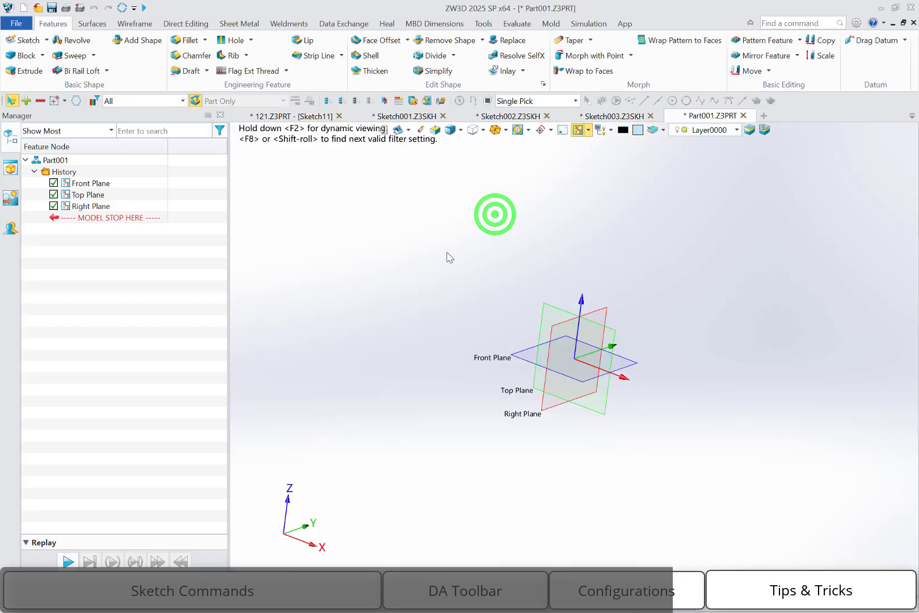
right_click(447, 253)
click(476, 322)
click(517, 353)
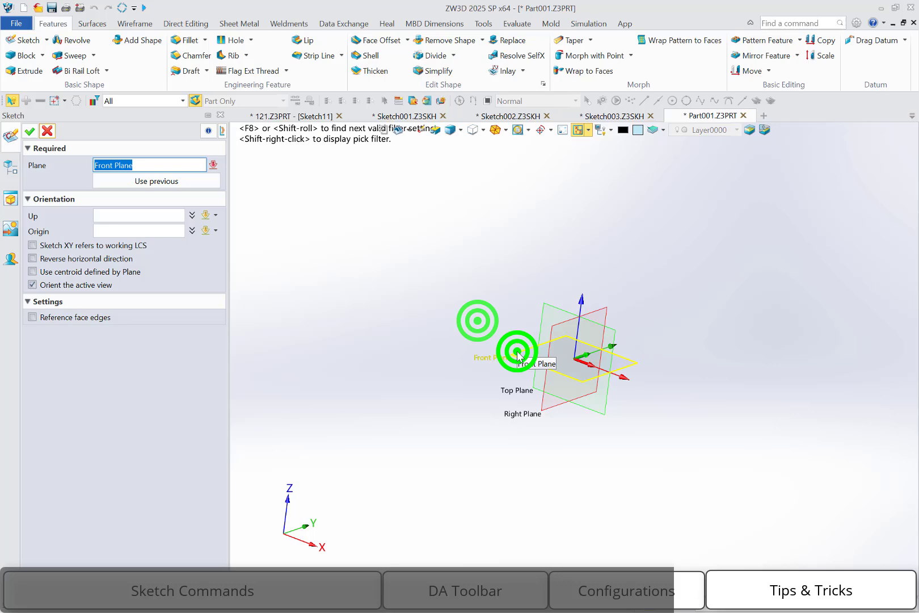
middle_click(465, 287)
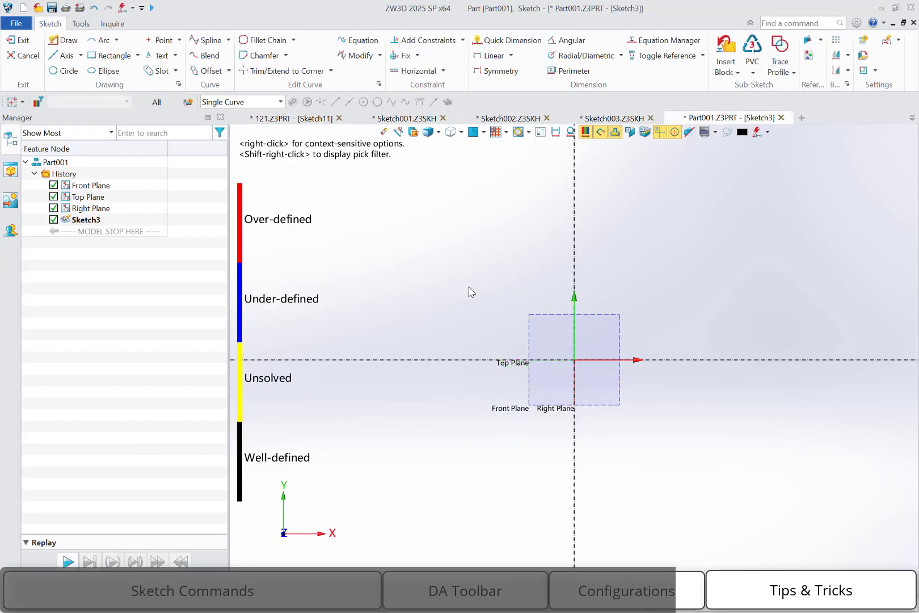
Sketch a rectangle about 77 by 60 mm with one corner at the origin and exit the sketch.
key(r)
click(574, 361)
click(756, 220)
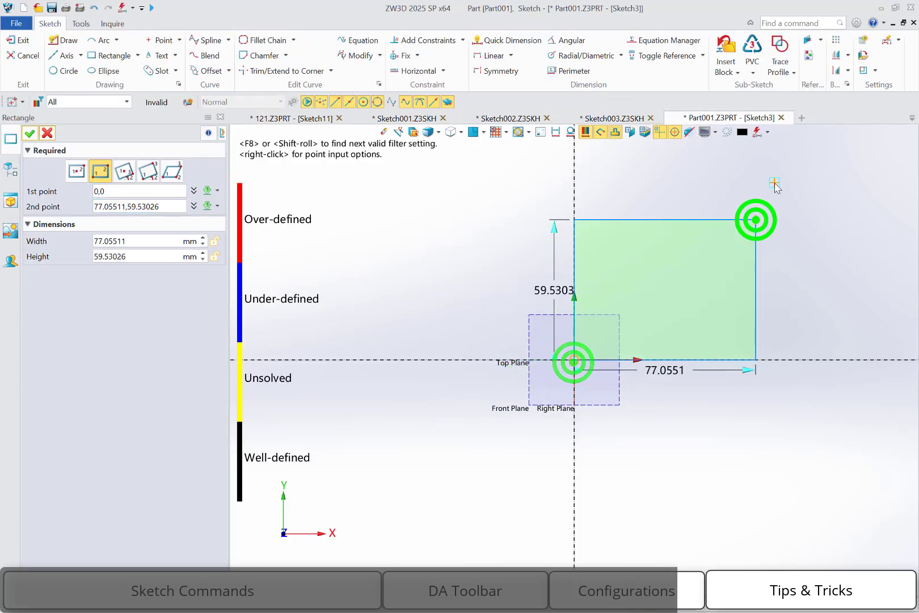
middle_click(776, 184)
right_click(804, 186)
click(913, 180)
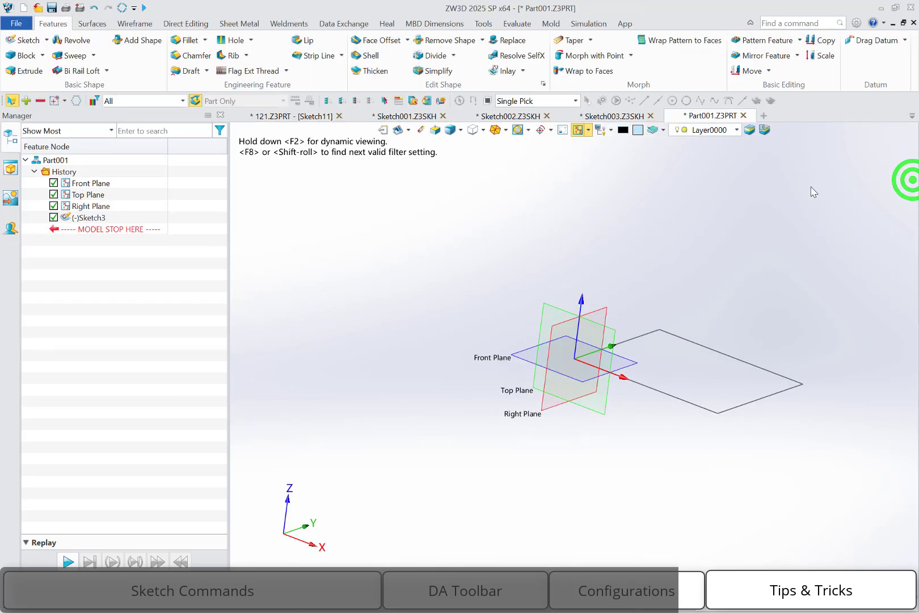
Extrude the rectangle sketch from 0 to 15 mm as a base solid.
click(21, 68)
click(730, 297)
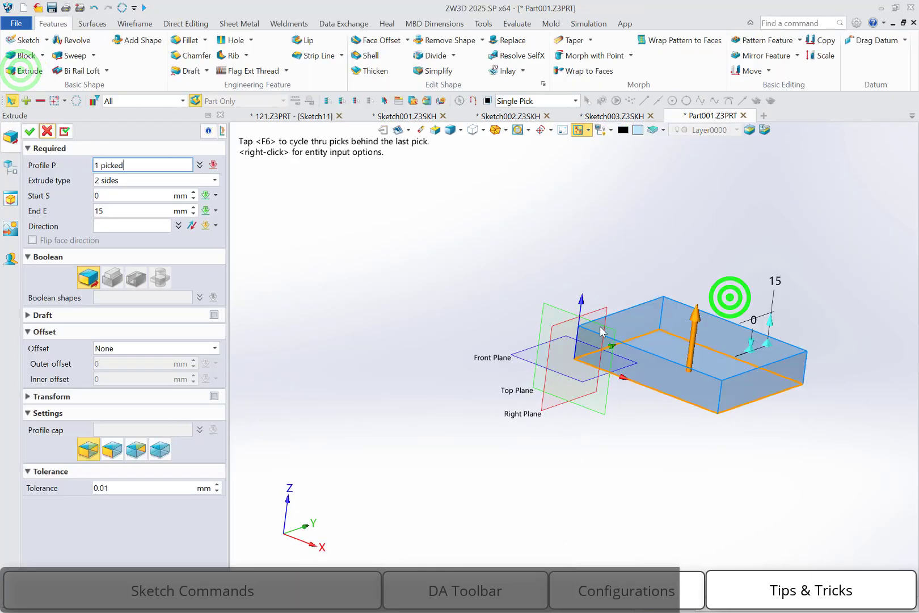
click(30, 131)
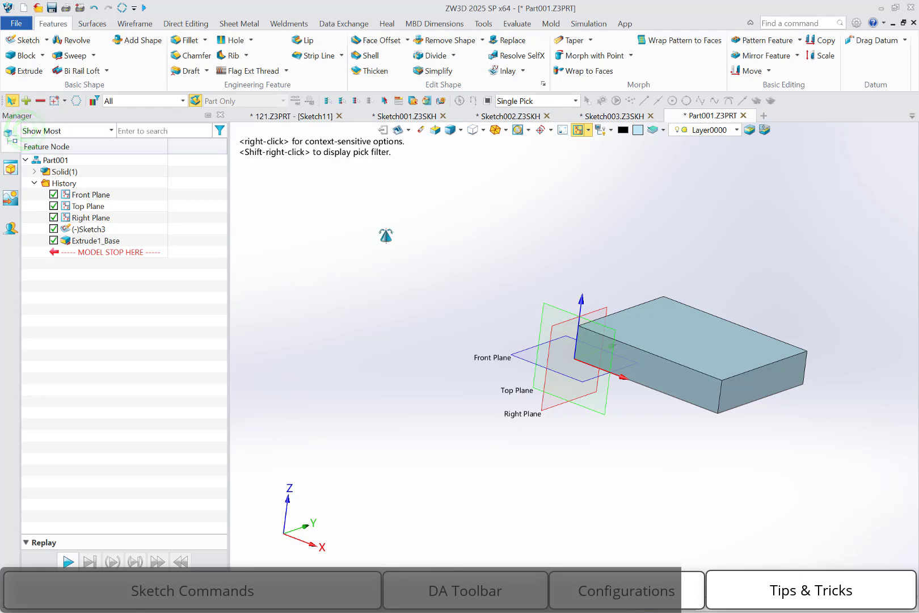
Enable Hide used sketch in the Display configuration.
right_drag(385, 234, 279, 232)
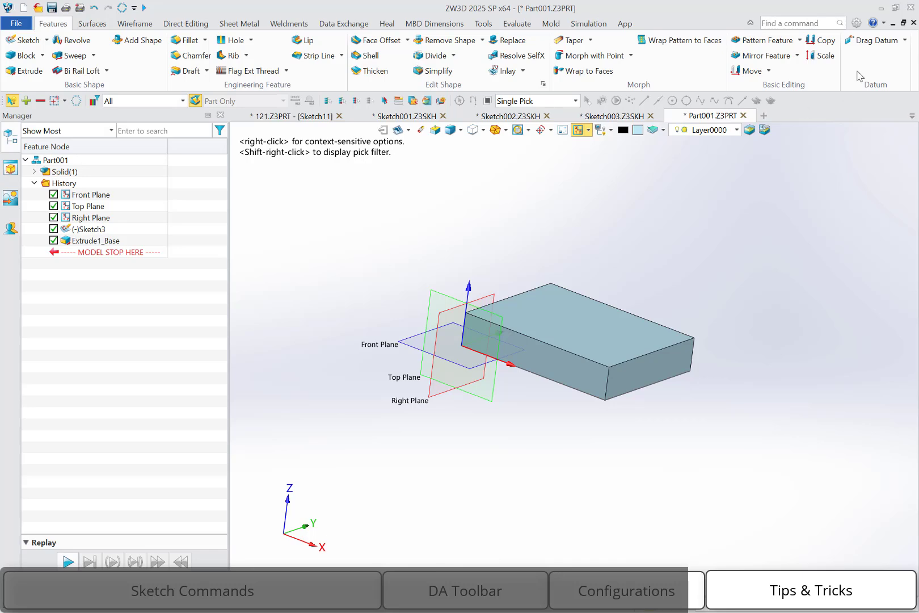
click(857, 22)
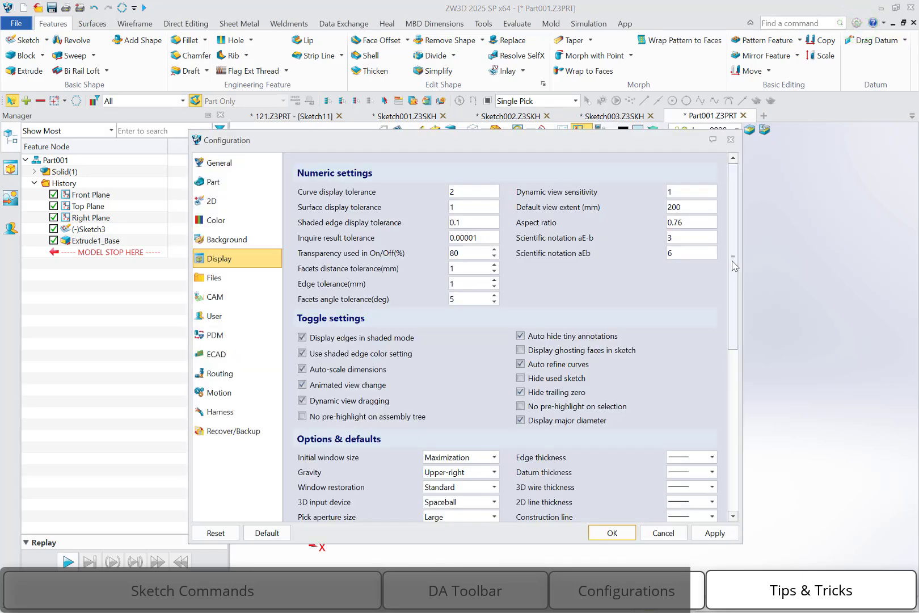
click(552, 378)
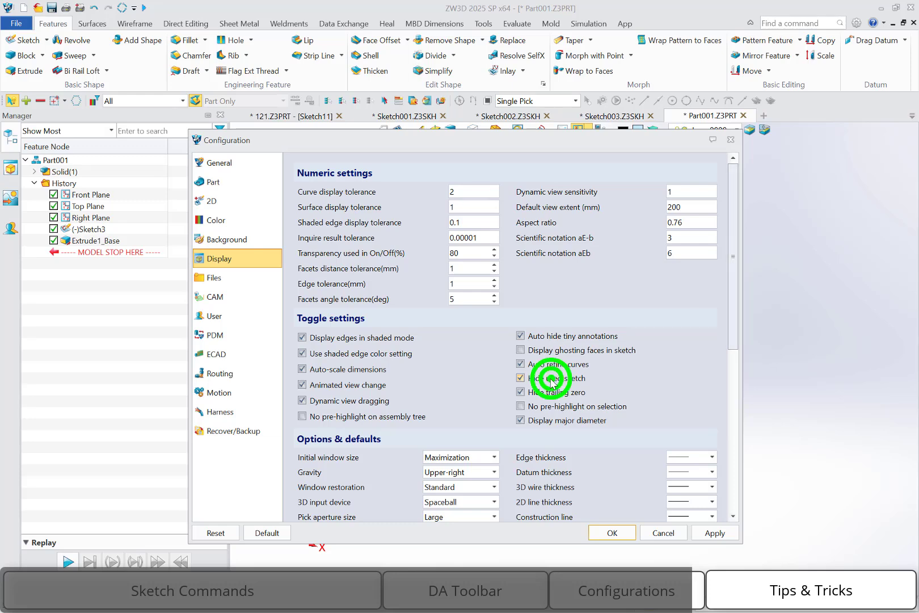
click(611, 533)
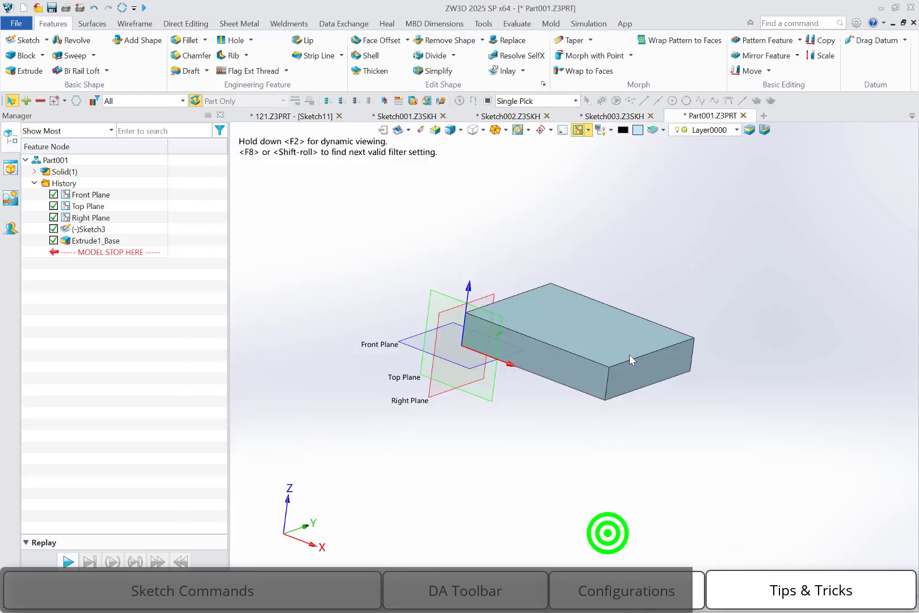
Create a second standard part from the PartTemplate(SW) template and start a sketch on its Front Plane.
click(763, 116)
click(557, 446)
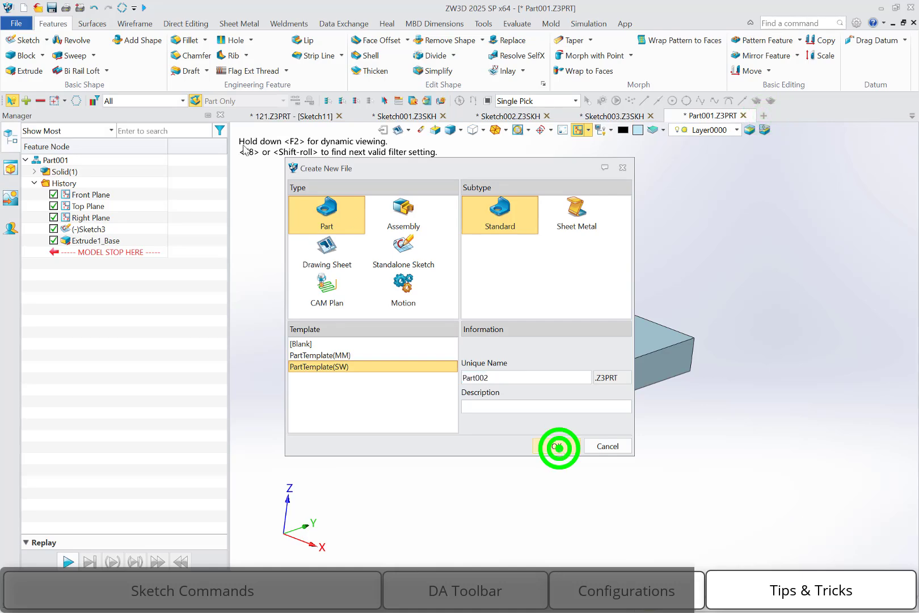
click(27, 40)
click(524, 353)
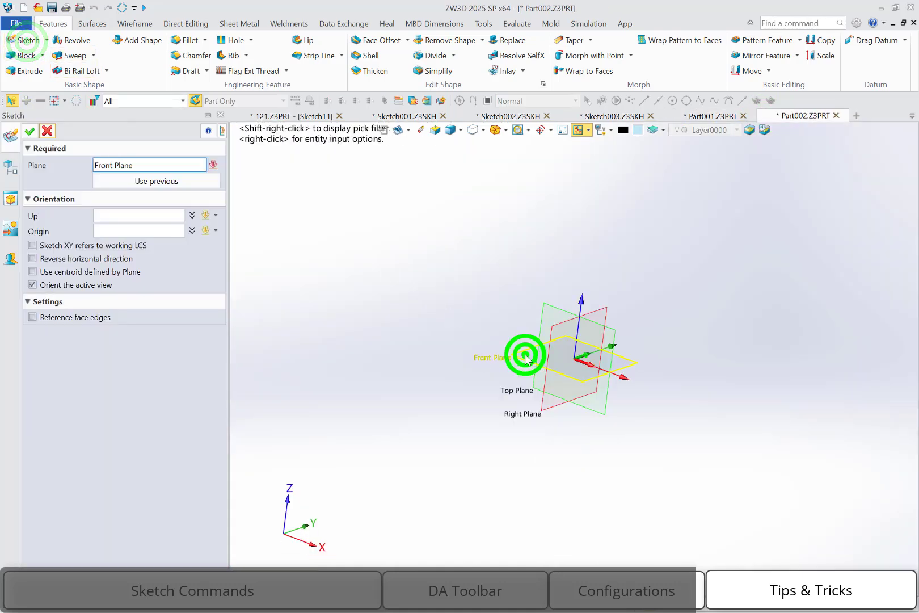
middle_click(486, 314)
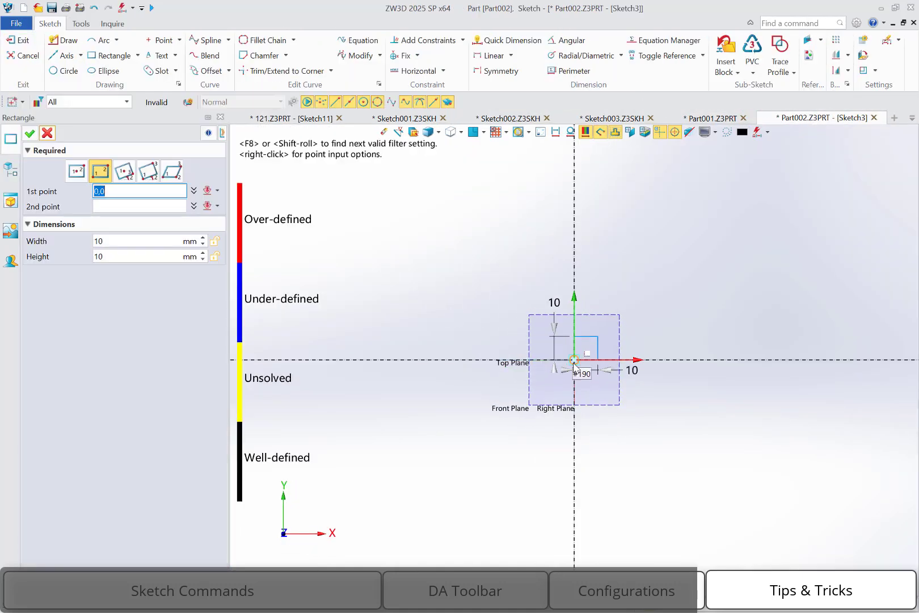
Sketch a rectangle about 104 by 74 mm with one corner at the origin and exit the sketch.
click(575, 359)
middle_click(829, 155)
right_click(829, 154)
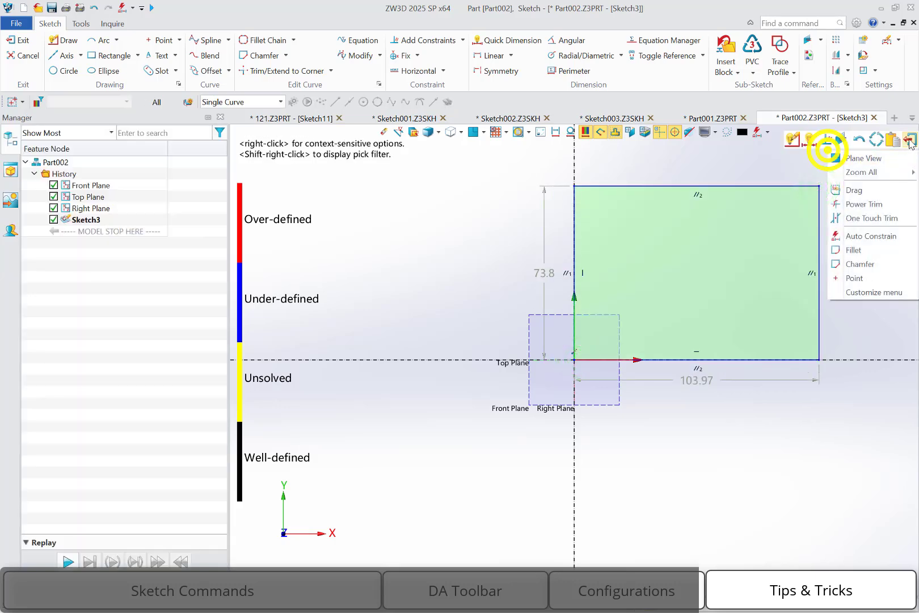
click(909, 139)
Extrude the second part's rectangle from 0 to 15 mm as a base solid.
click(23, 70)
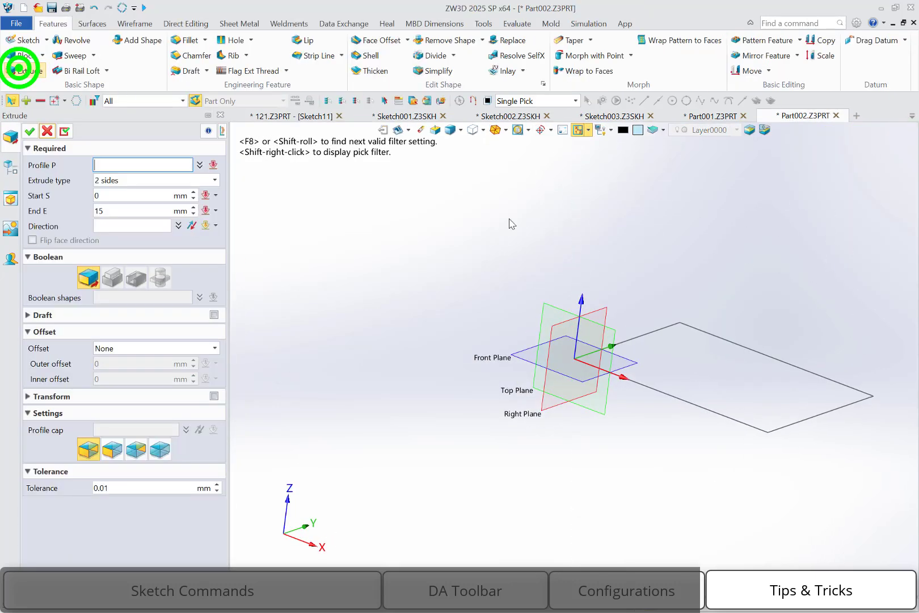
click(763, 303)
click(29, 131)
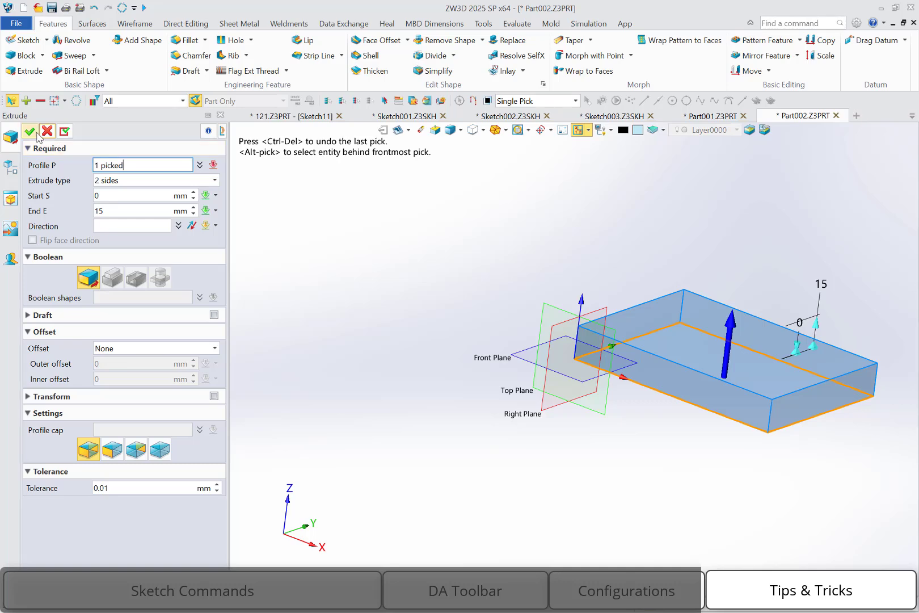
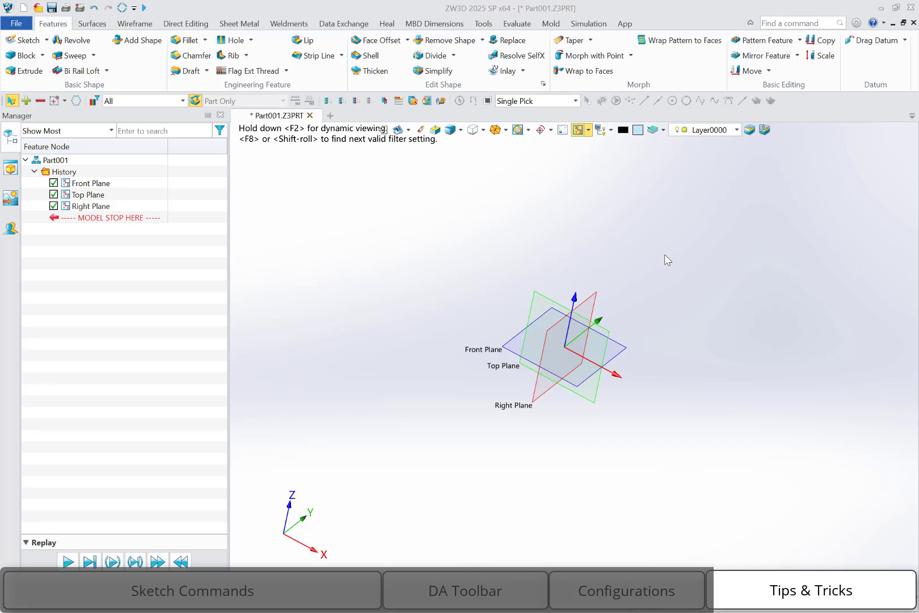
Within Extrude, sketch a rectangle about 156 by 93 mm from the origin on the Front Plane and extrude it from 0 to 15 mm.
click(28, 73)
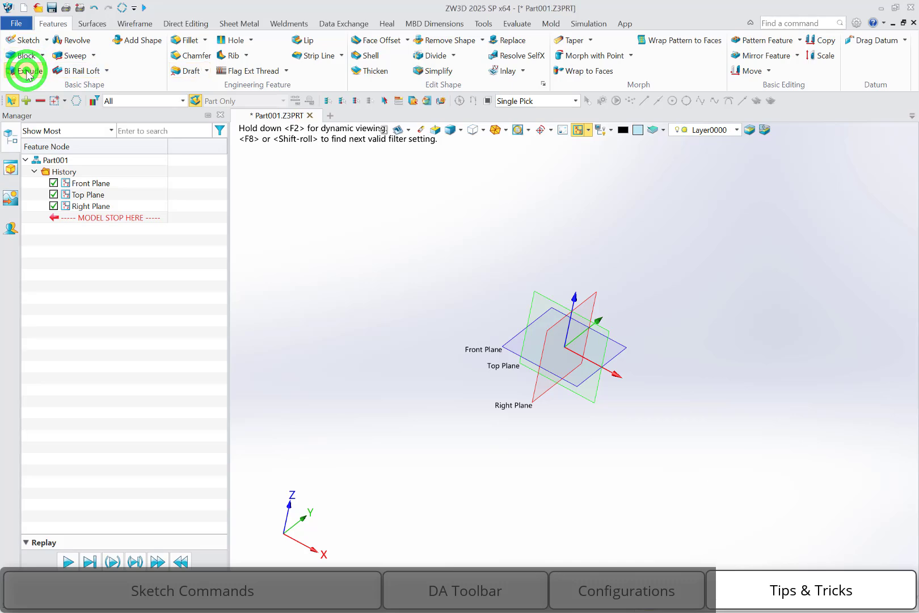
click(509, 341)
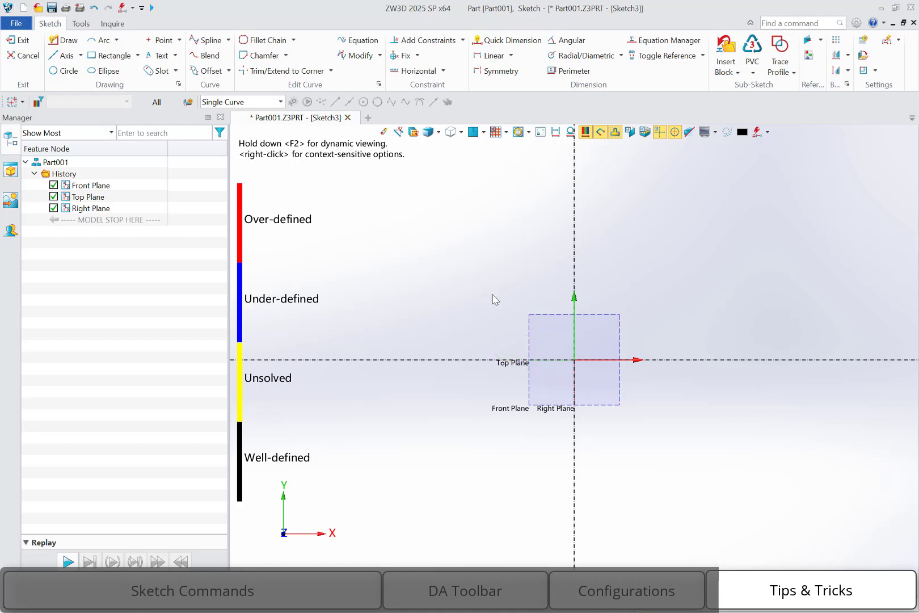
key(r)
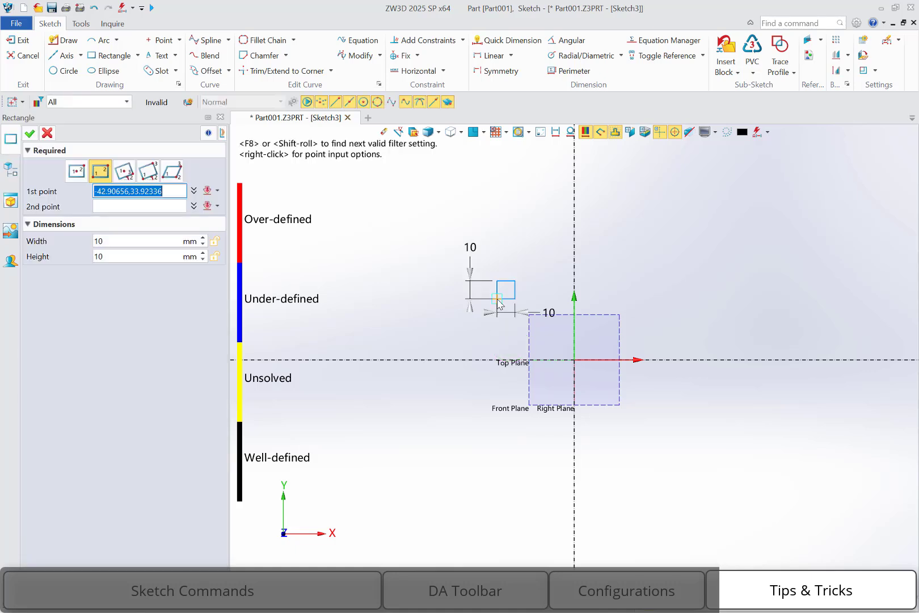
click(575, 360)
click(856, 191)
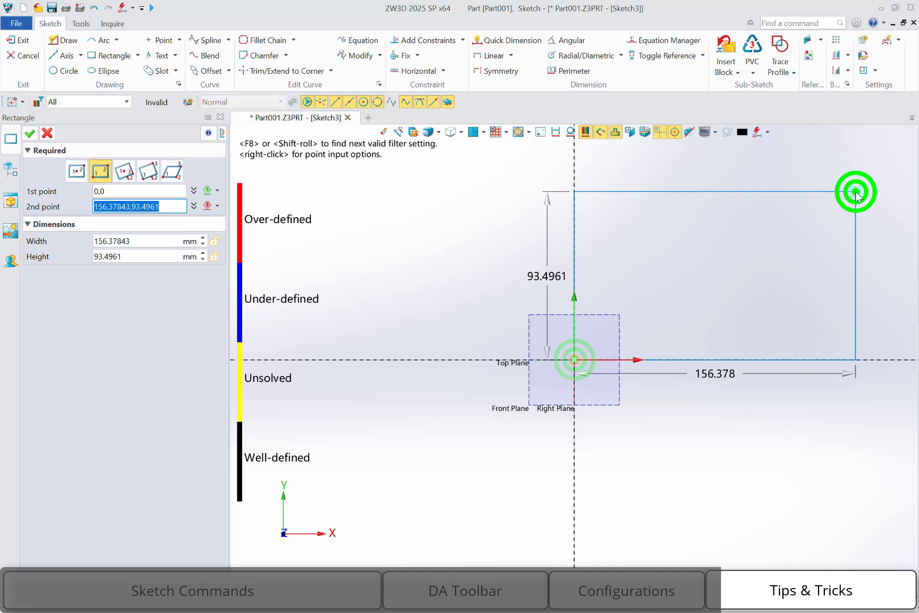
middle_click(832, 158)
click(905, 144)
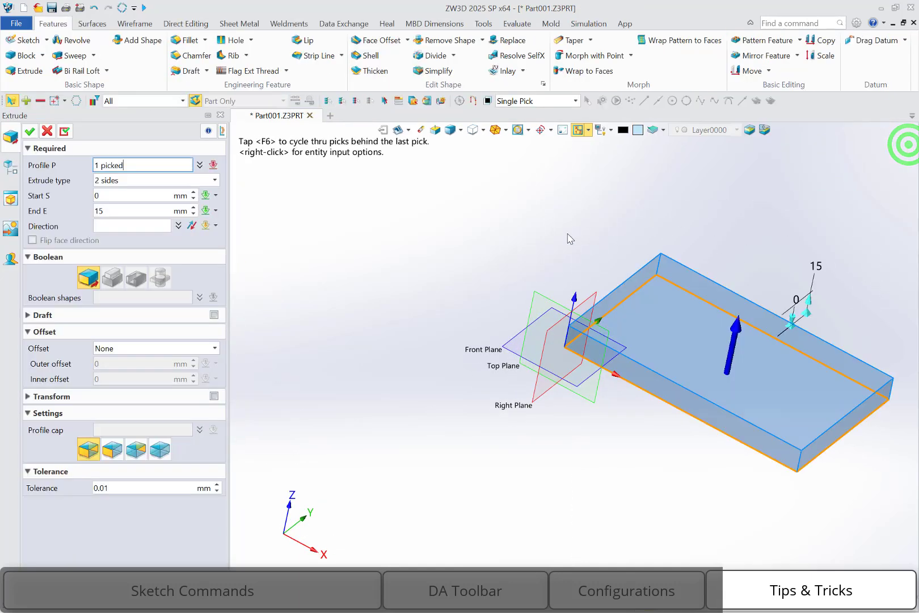
click(30, 131)
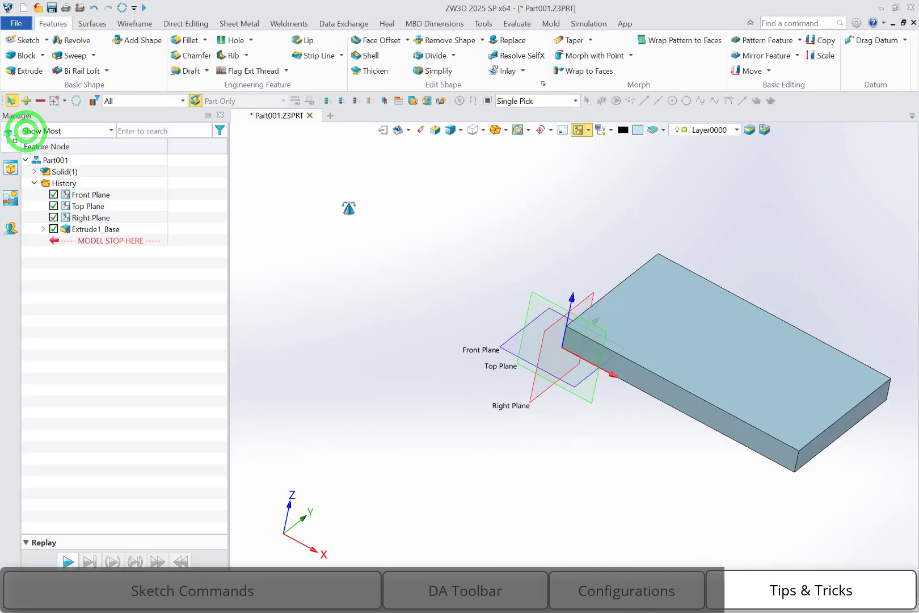
Expand the base extrusion in the history and unblank the sketch nested under it.
click(43, 228)
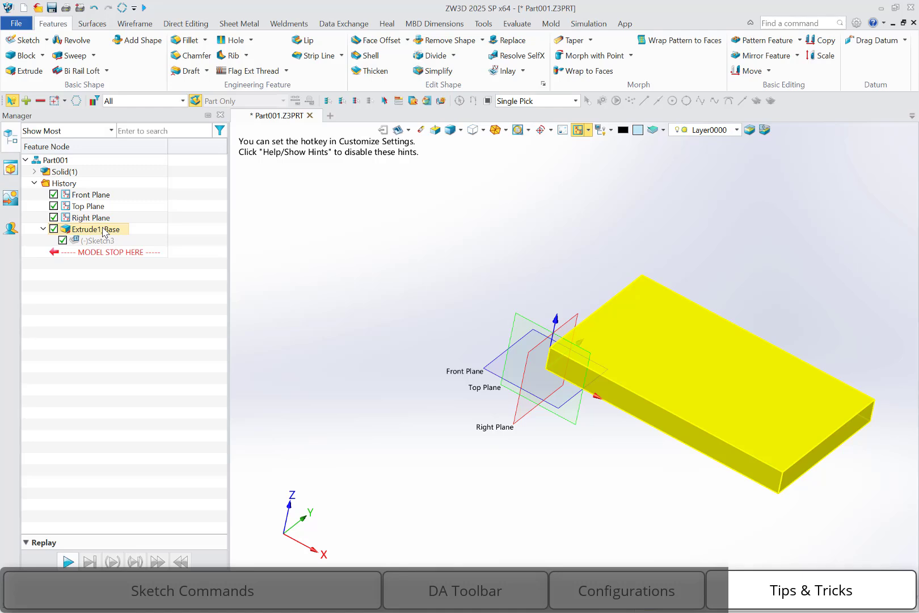
click(247, 273)
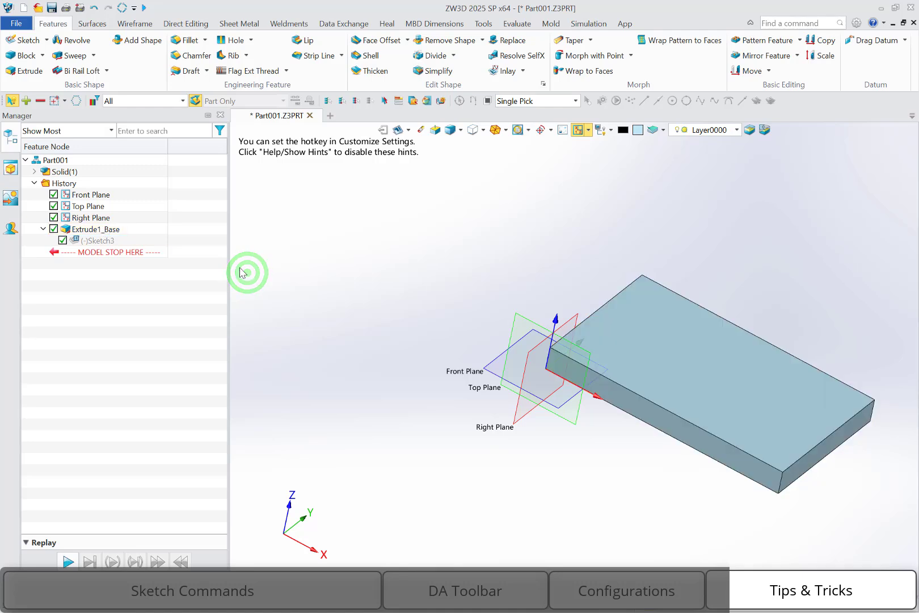
right_click(110, 243)
click(179, 246)
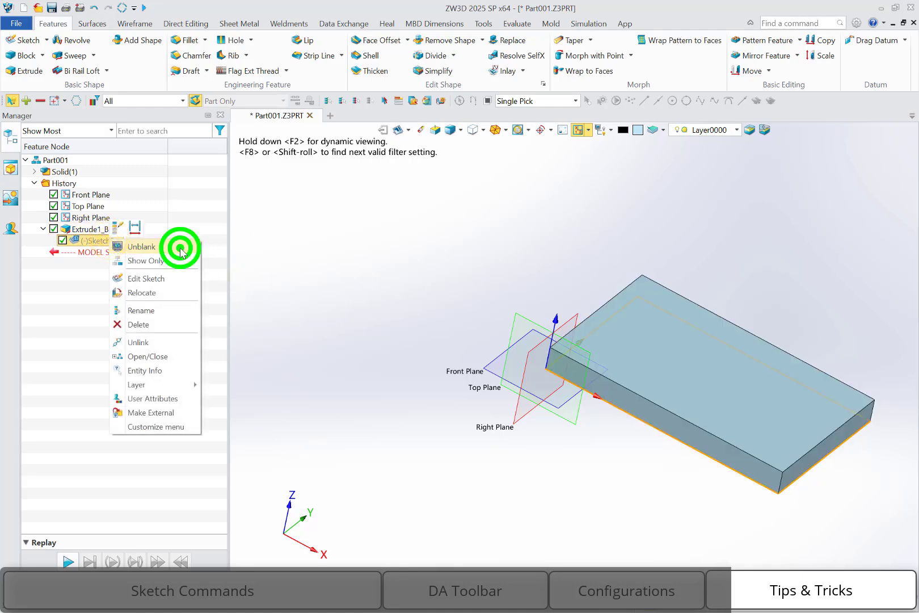
Try to reuse the sketch nested under the base extrusion as the profile of another Extrude.
click(28, 70)
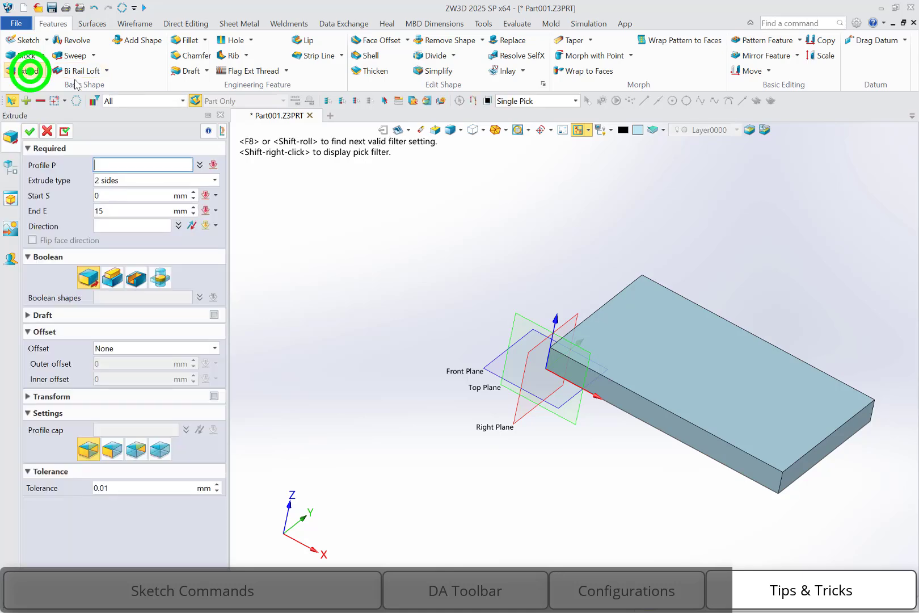
click(10, 166)
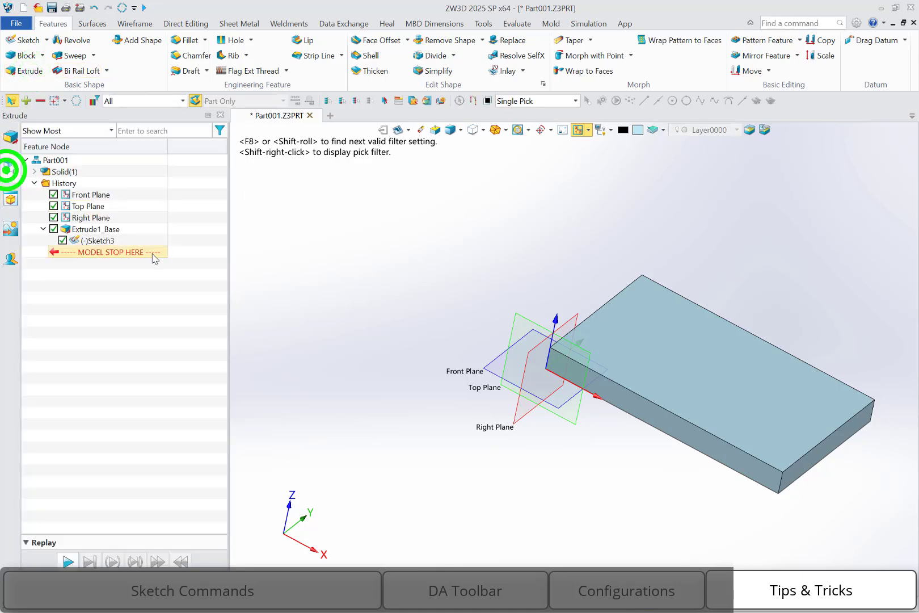
click(97, 241)
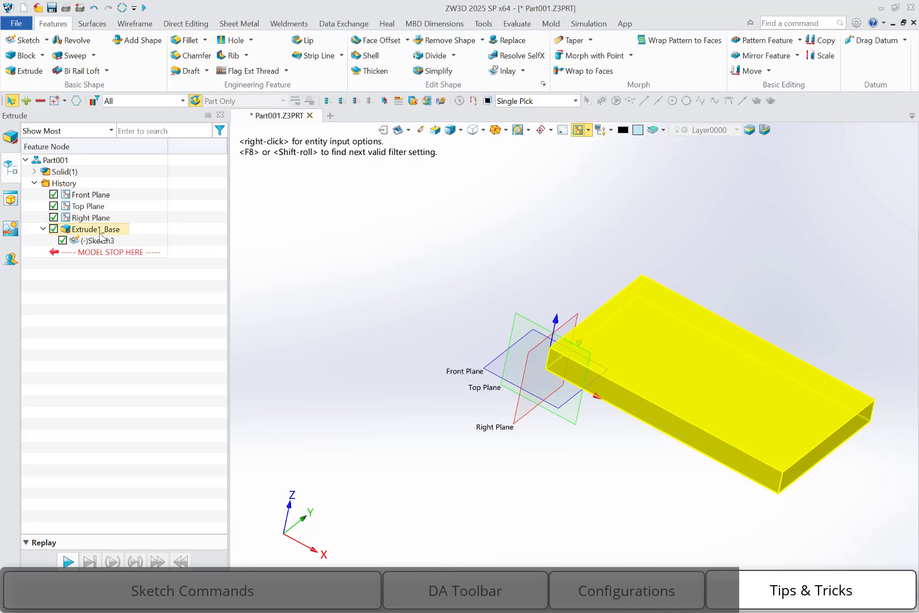
click(10, 141)
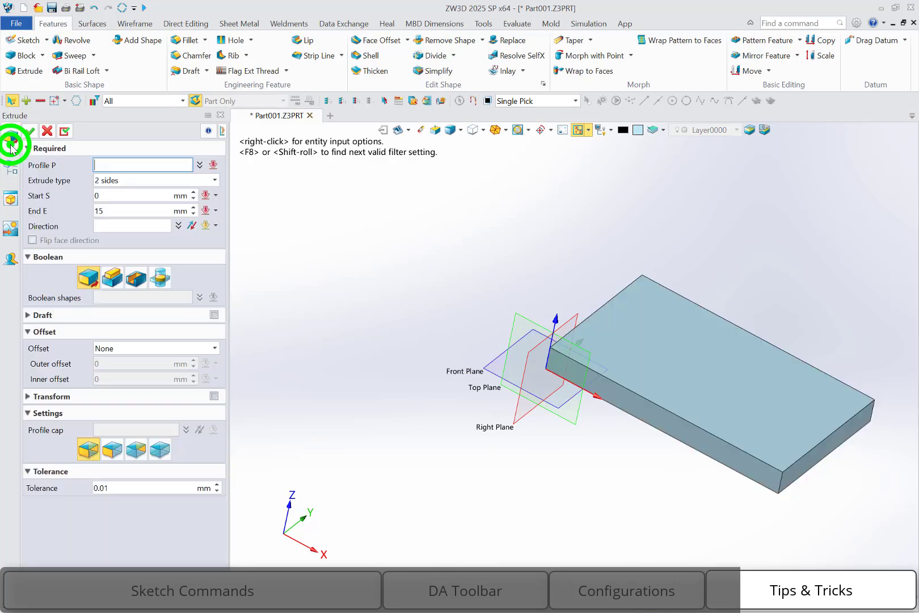
click(47, 131)
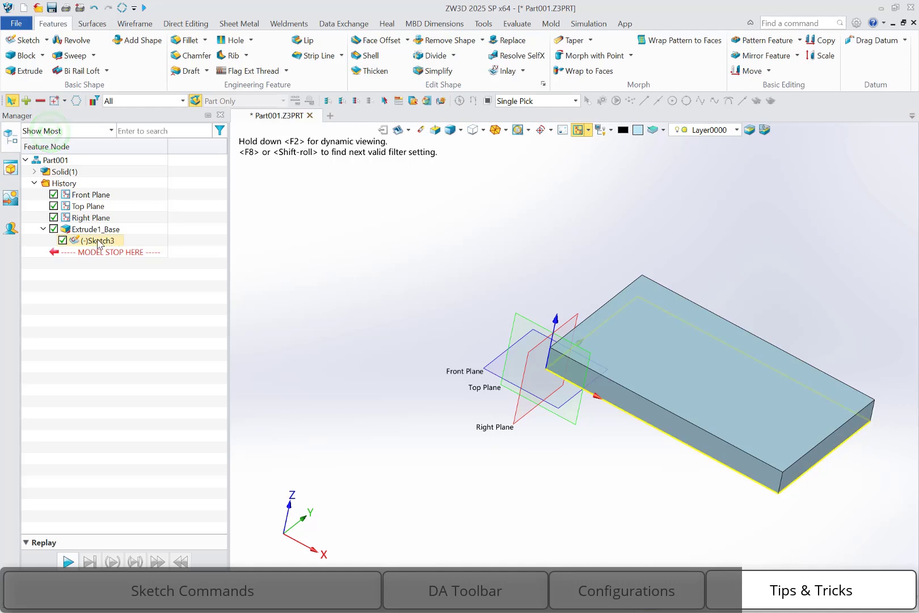
Make the base extrusion's nested sketch external and extrude it as a second base from 0 to -19.5 mm.
right_click(97, 240)
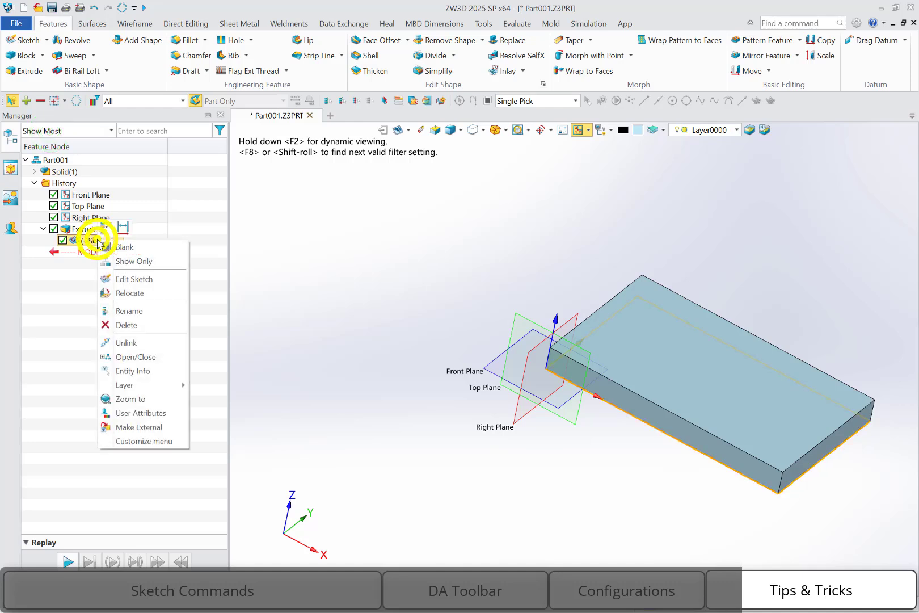
click(146, 427)
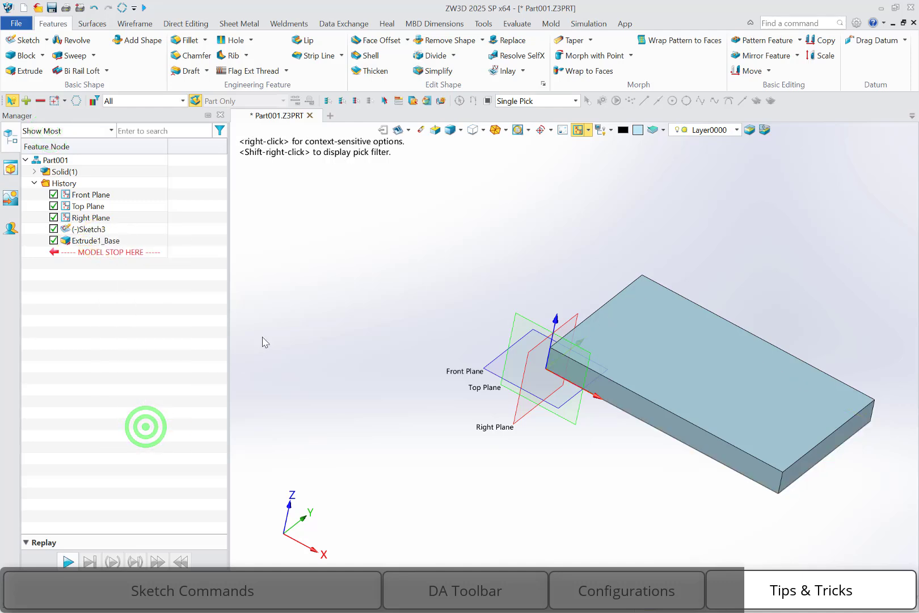
click(23, 69)
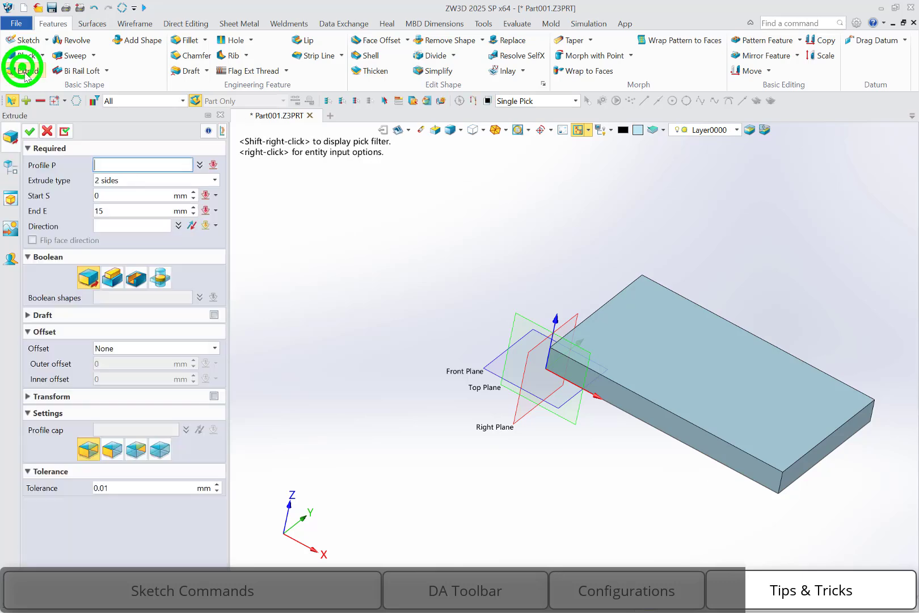
click(13, 168)
click(90, 229)
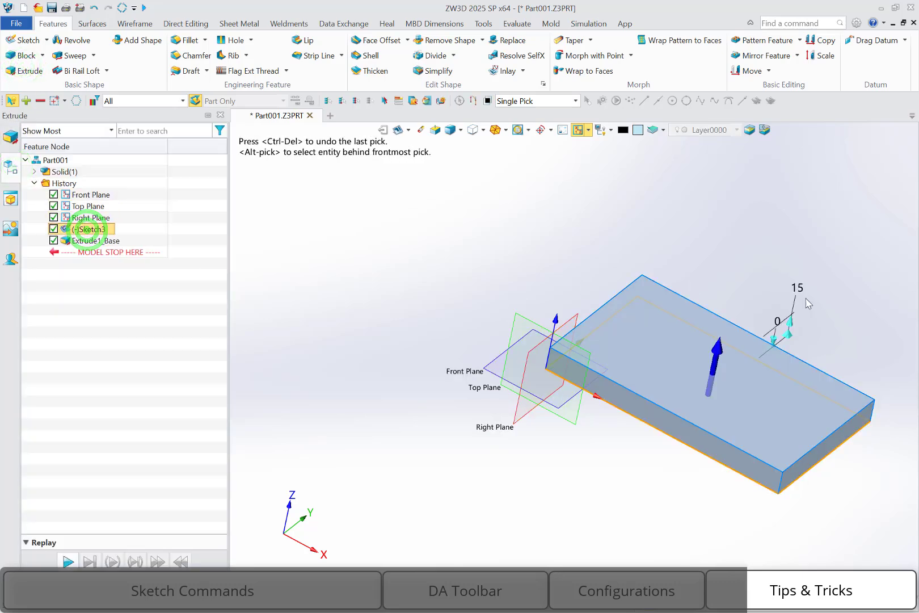
click(789, 325)
click(12, 137)
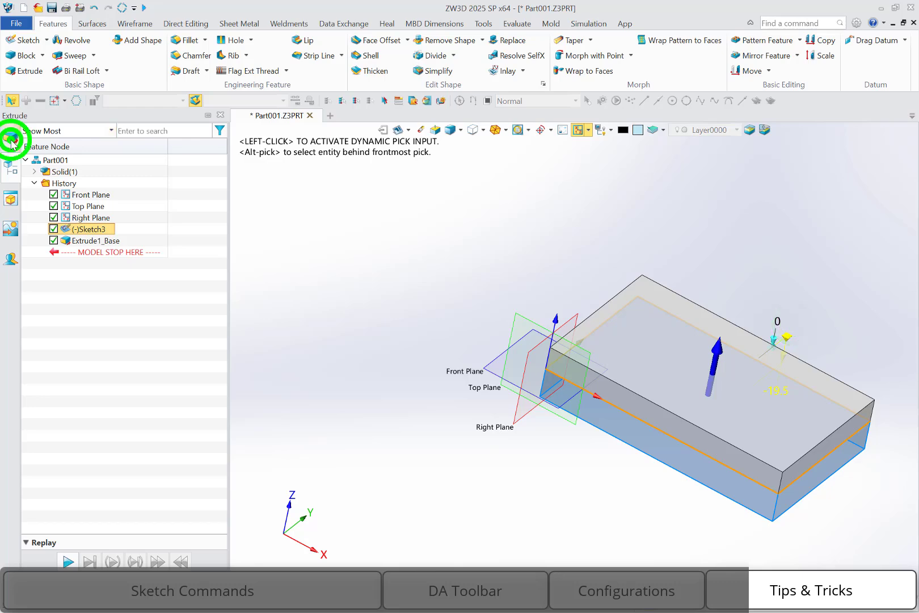
click(32, 131)
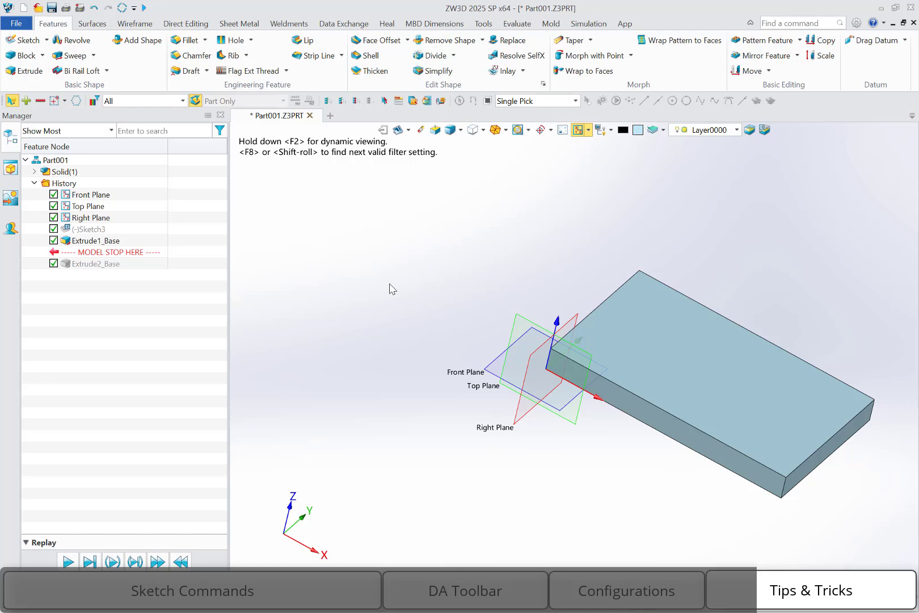
Start a new sketch on the top face of the 15 mm block.
click(393, 264)
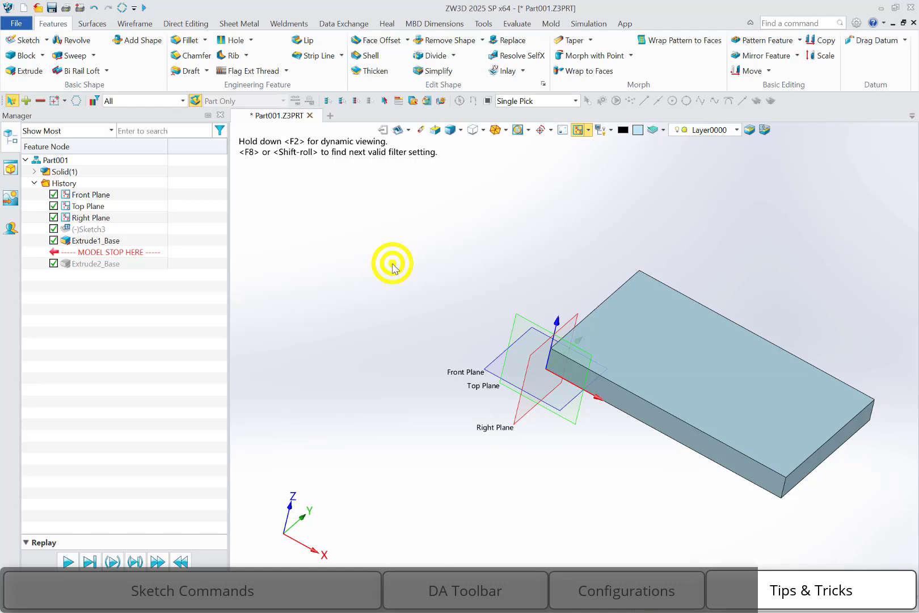
right_drag(393, 264, 341, 269)
click(680, 366)
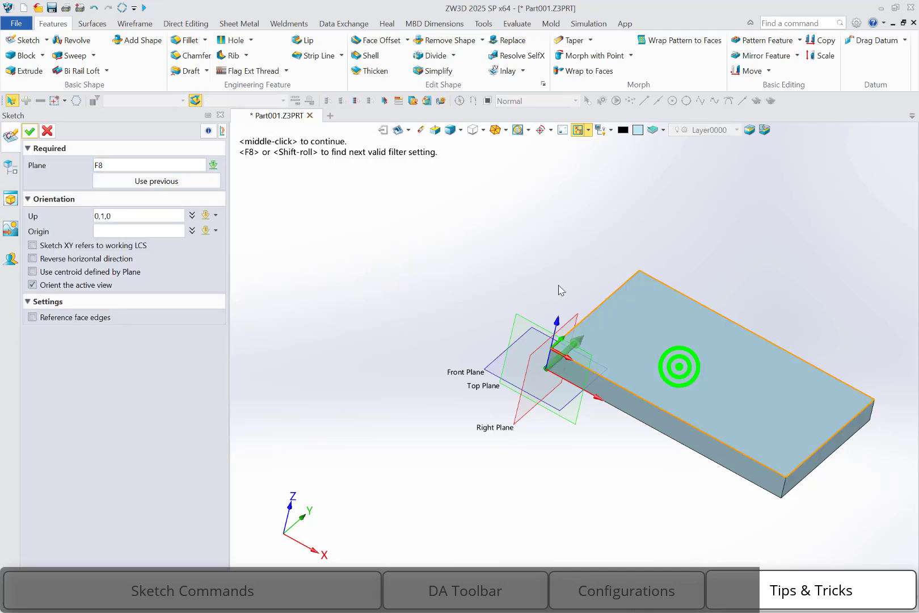
middle_click(493, 240)
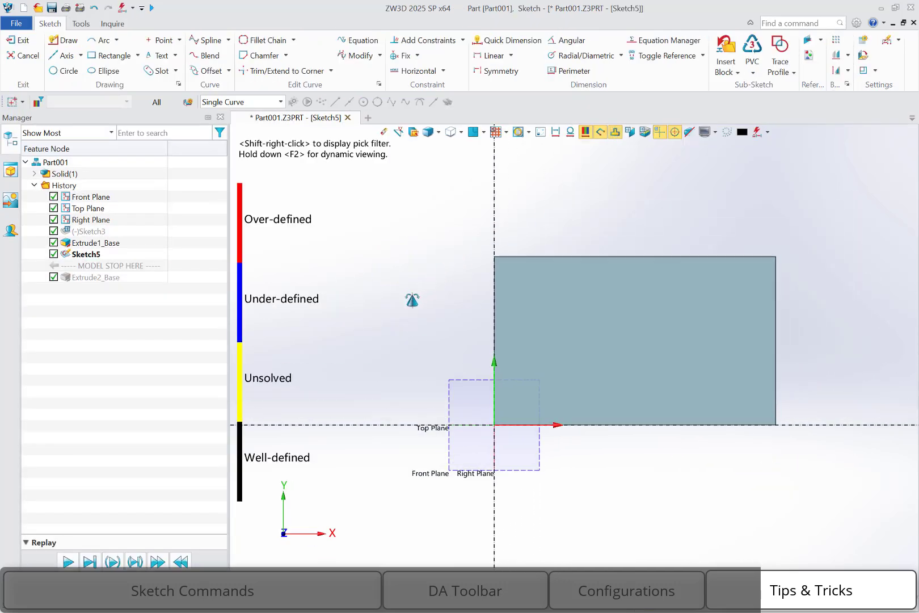
mouse_move(412, 300)
middle_down()
mouse_move(392, 282)
mouse_move(377, 287)
middle_up()
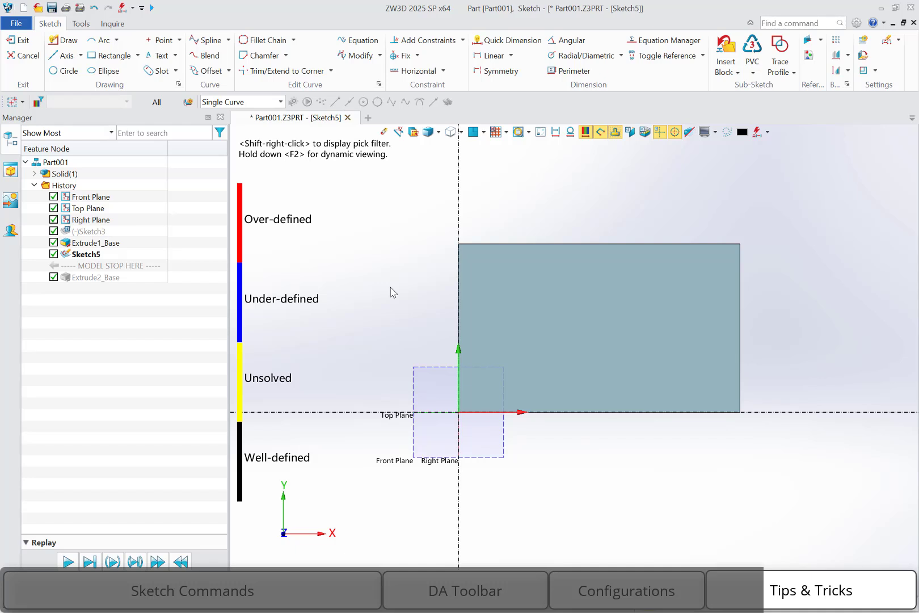
Insert the ZWSOFT Logo-S block from Block Folder.Z3SKH near the middle of the top face and exit the sketch.
click(719, 48)
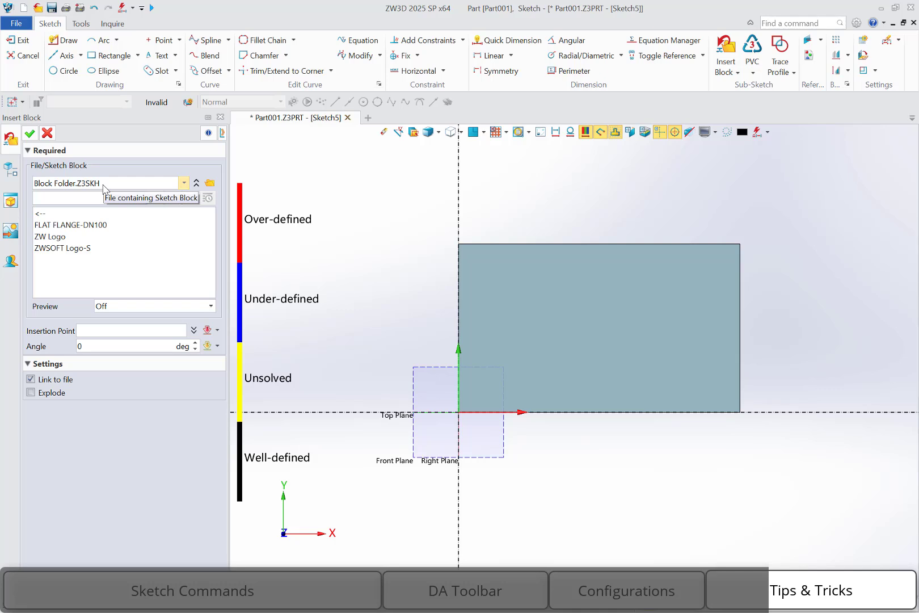
click(92, 222)
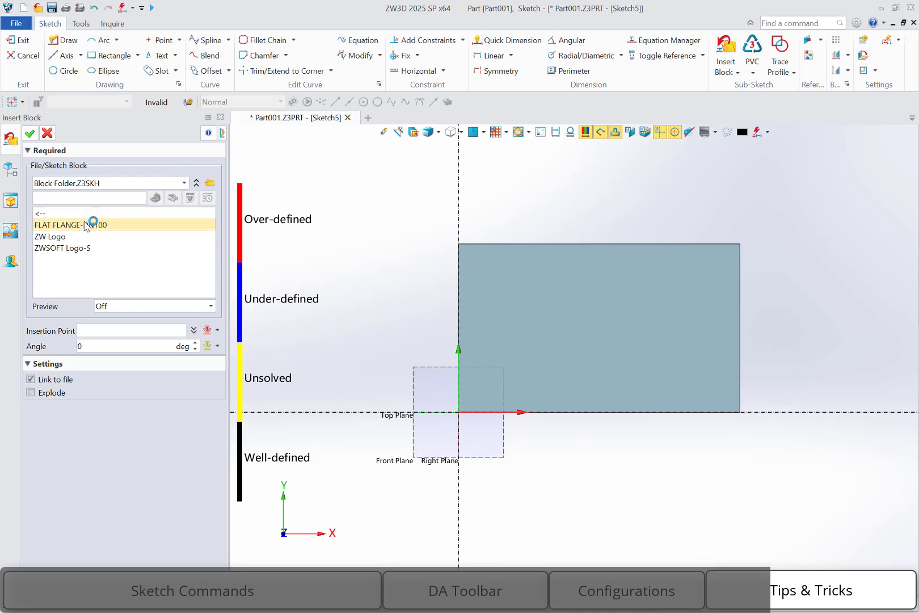
click(73, 250)
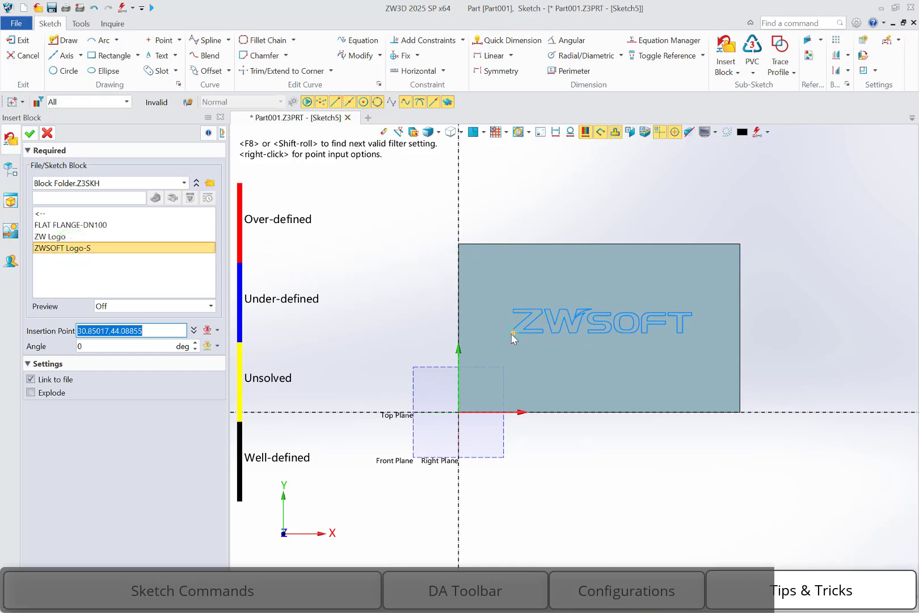
click(513, 334)
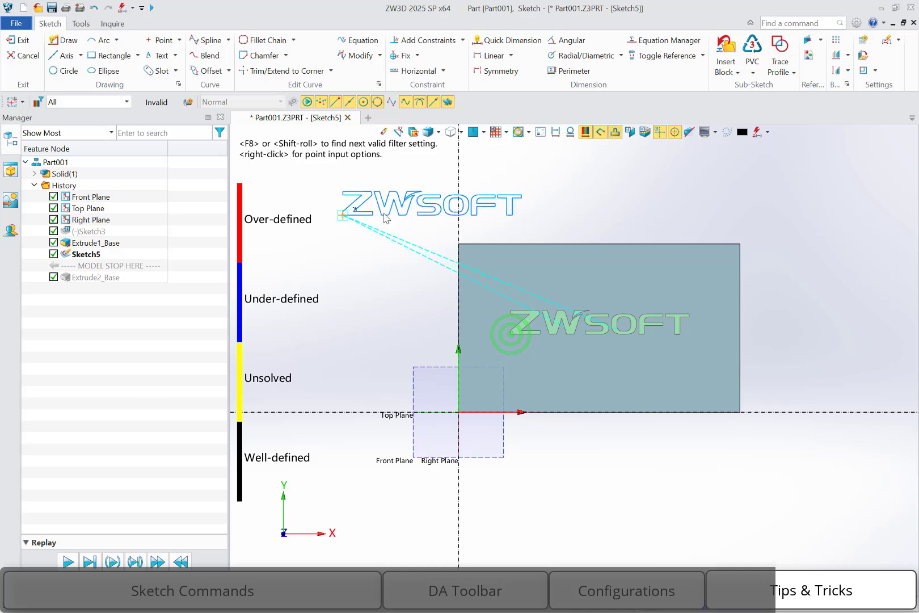
right_click(385, 200)
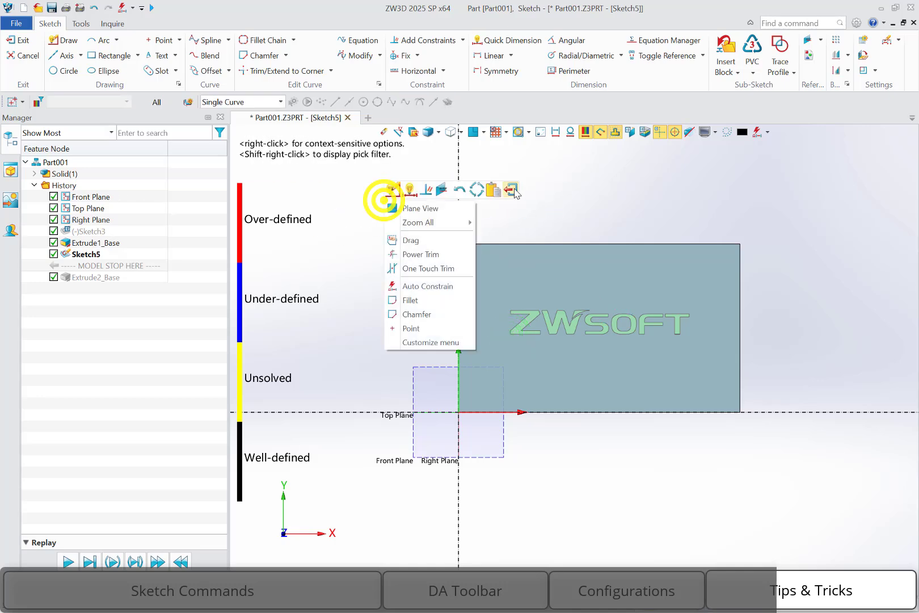
click(514, 187)
Extrude the logo sketch from 0 to -2 mm as a cut into the block's top face.
click(29, 71)
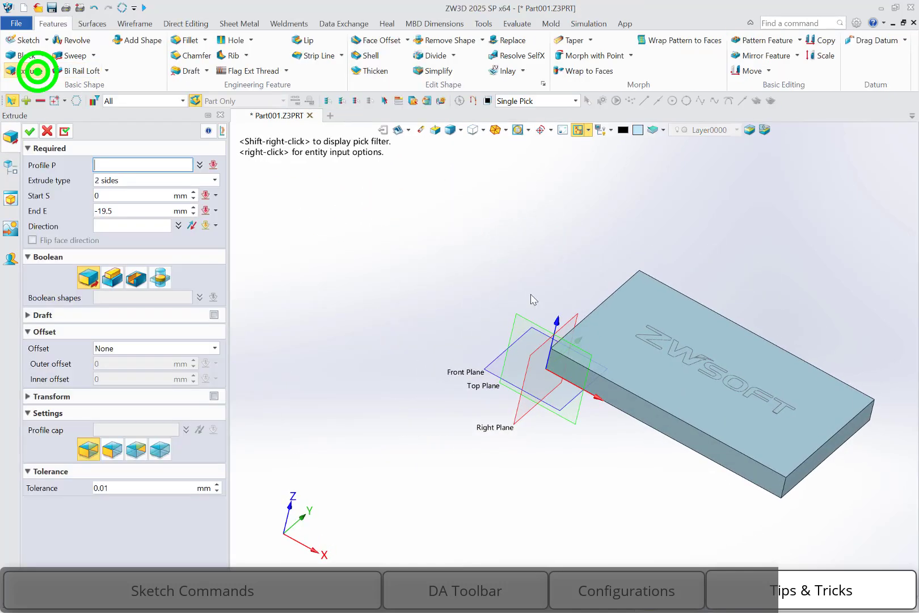
click(661, 353)
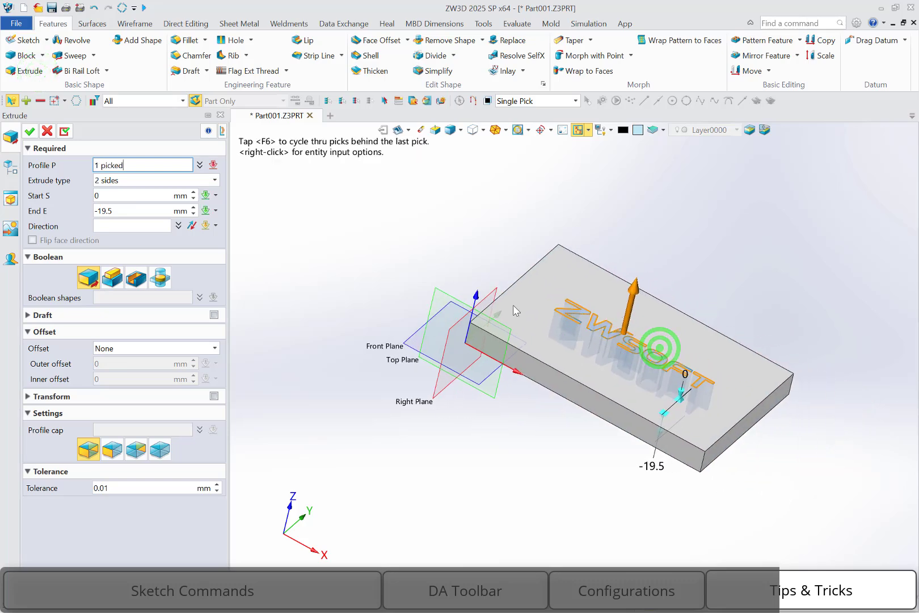
click(107, 211)
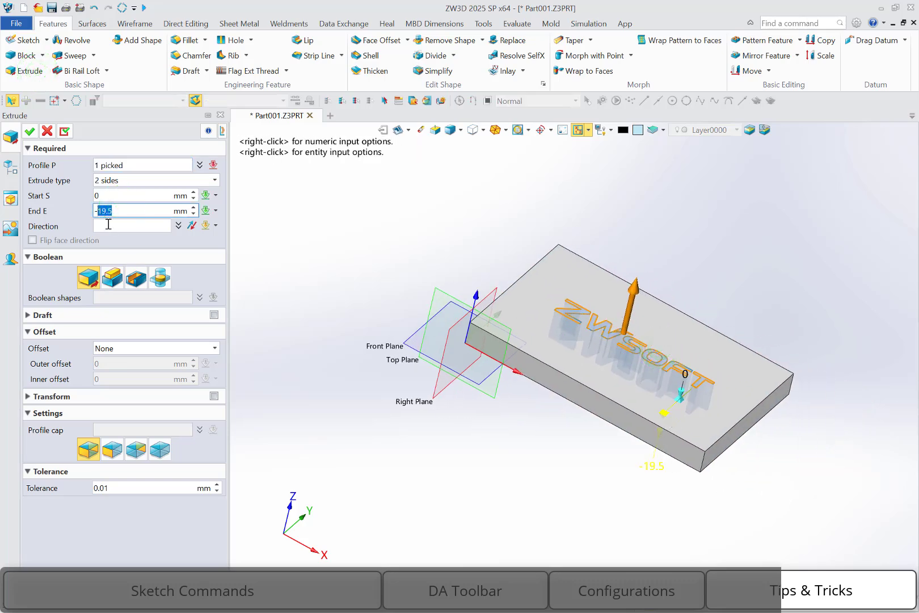
text(2)
click(137, 283)
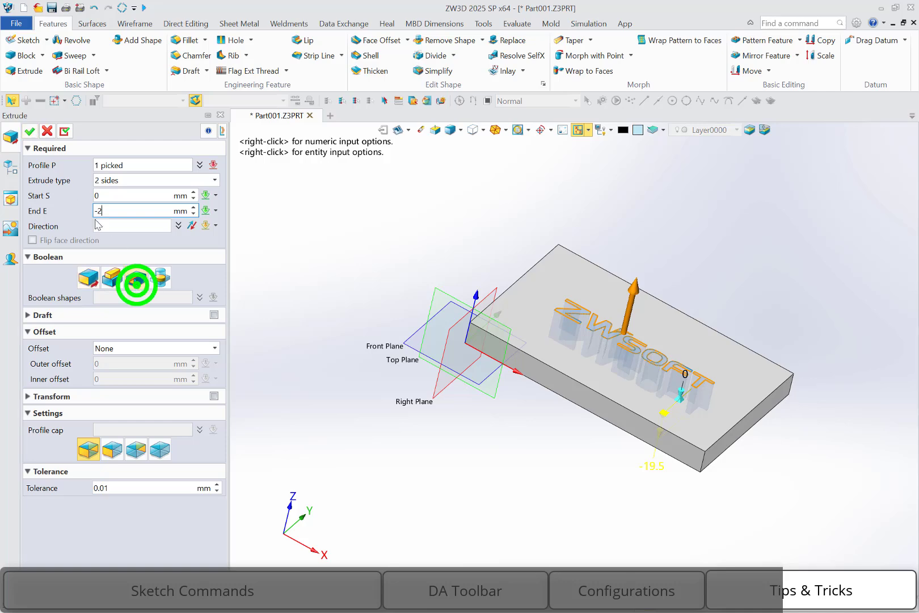
click(31, 131)
scroll(563, 313, up, 3)
right_drag(564, 314, 582, 280)
middle_drag(581, 281, 483, 269)
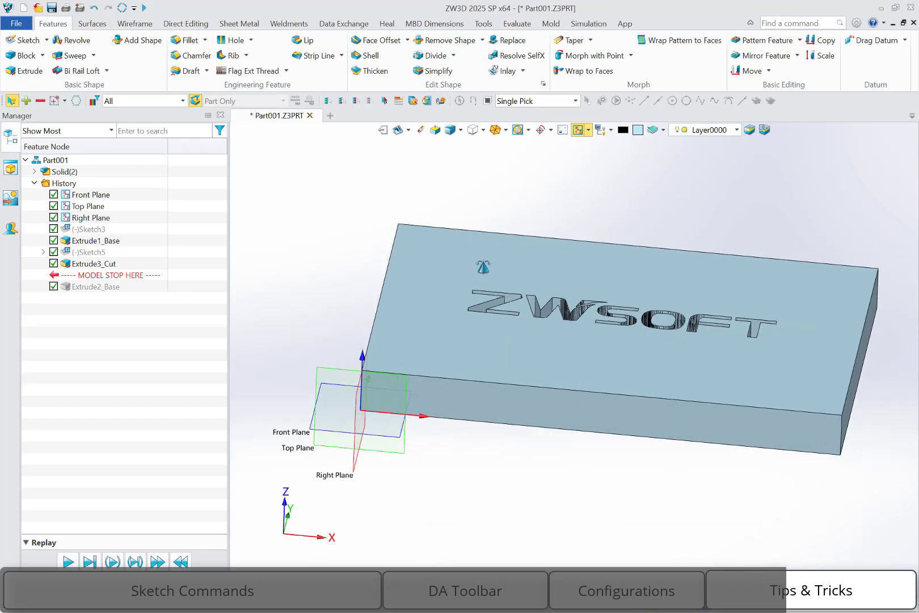
right_drag(483, 269, 455, 269)
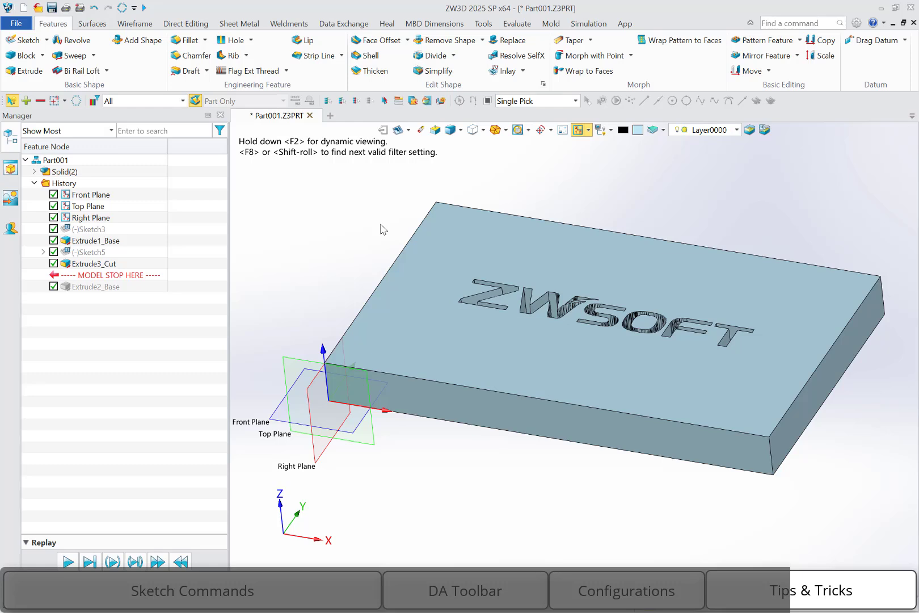
Roll the history back to before the logo cut and start a new sketch on the block's top face.
drag(116, 274, 117, 263)
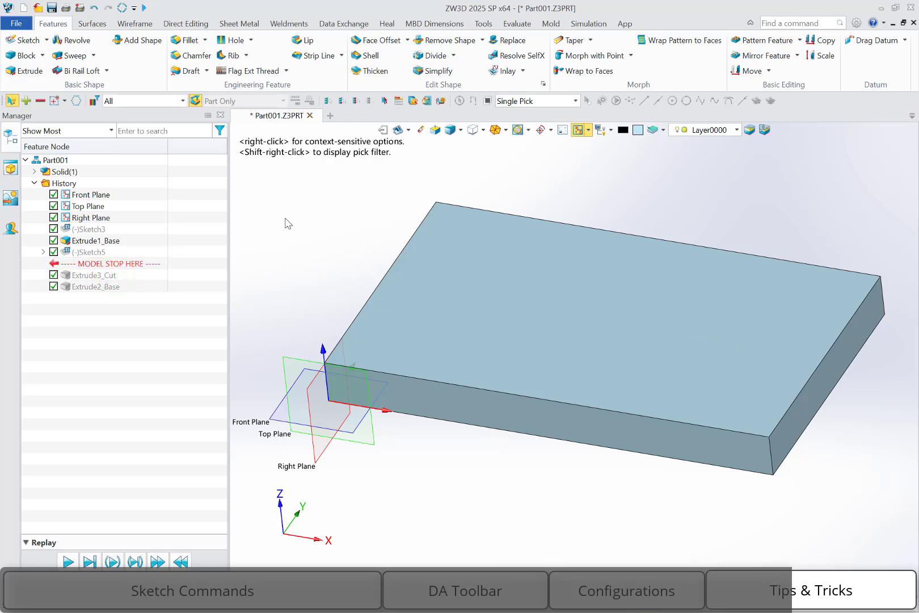
right_drag(290, 224, 239, 218)
click(497, 315)
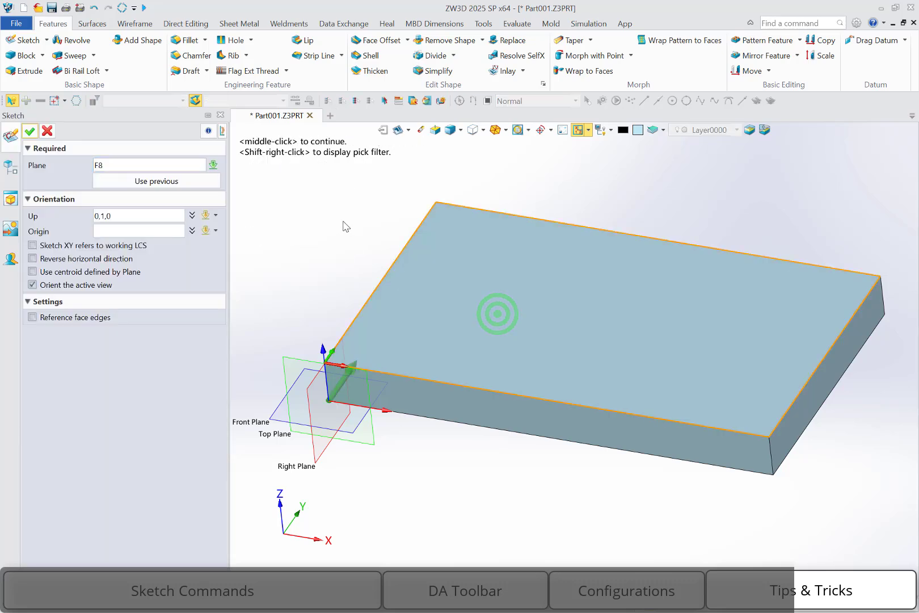
middle_click(346, 226)
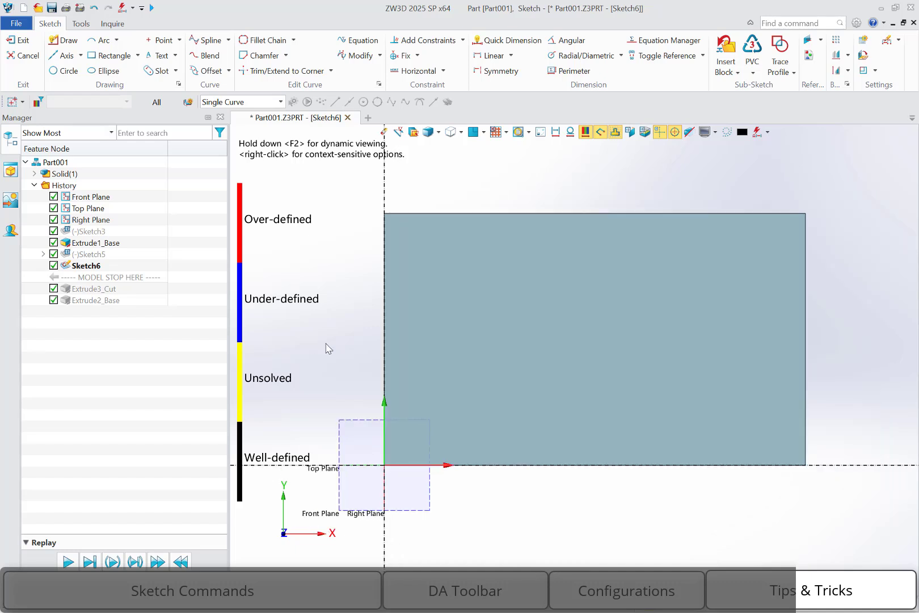
Draw a centre rectangle about 99.88 mm wide and 56.58 mm high near the middle of the top face.
click(114, 56)
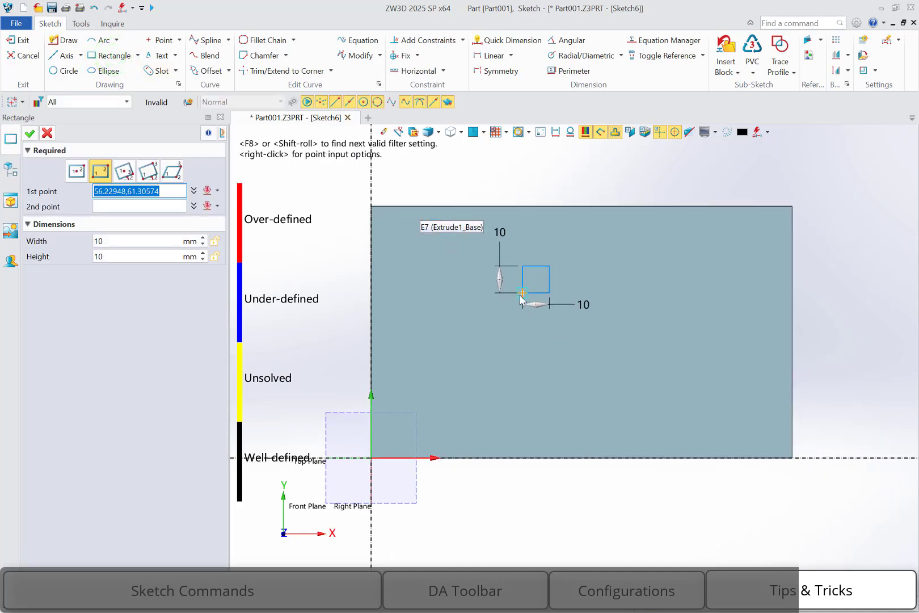
click(77, 170)
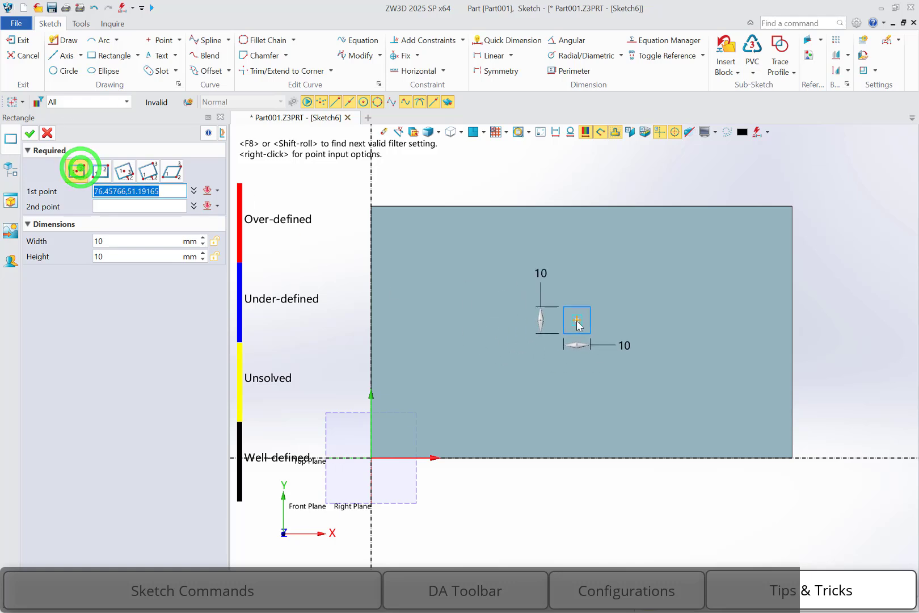
click(566, 323)
click(702, 247)
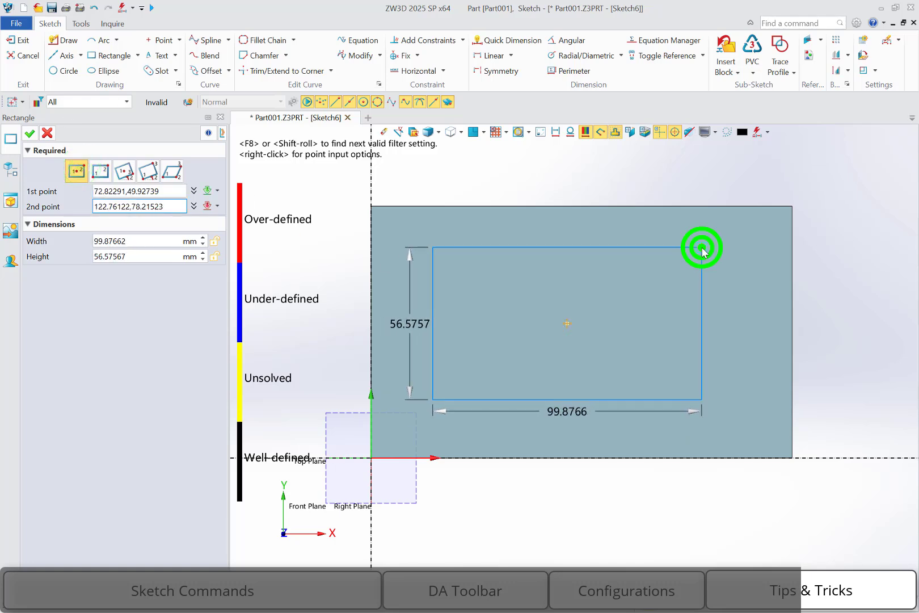
middle_click(749, 284)
Draw a circle of radius 18.5 mm centred on the rectangle's centre point.
click(71, 71)
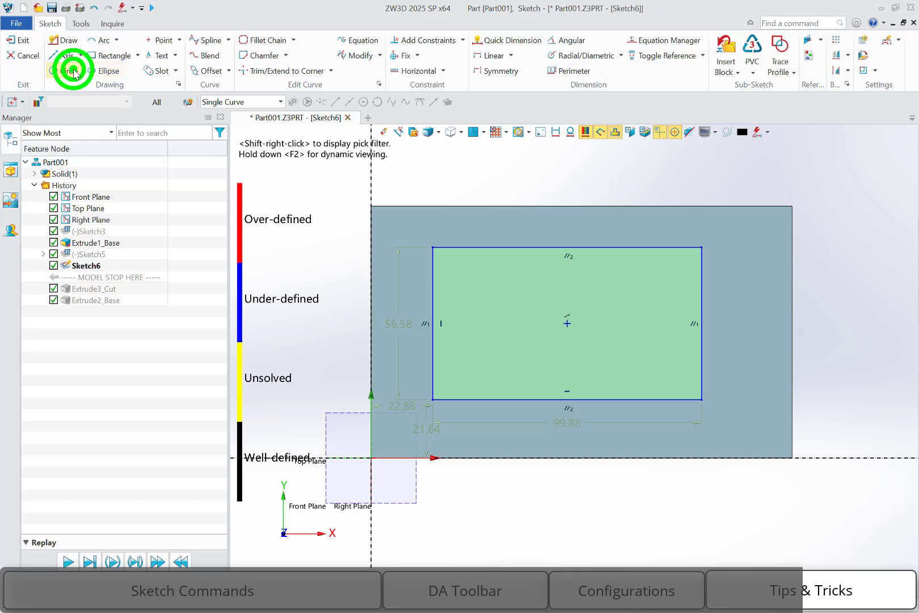
click(566, 323)
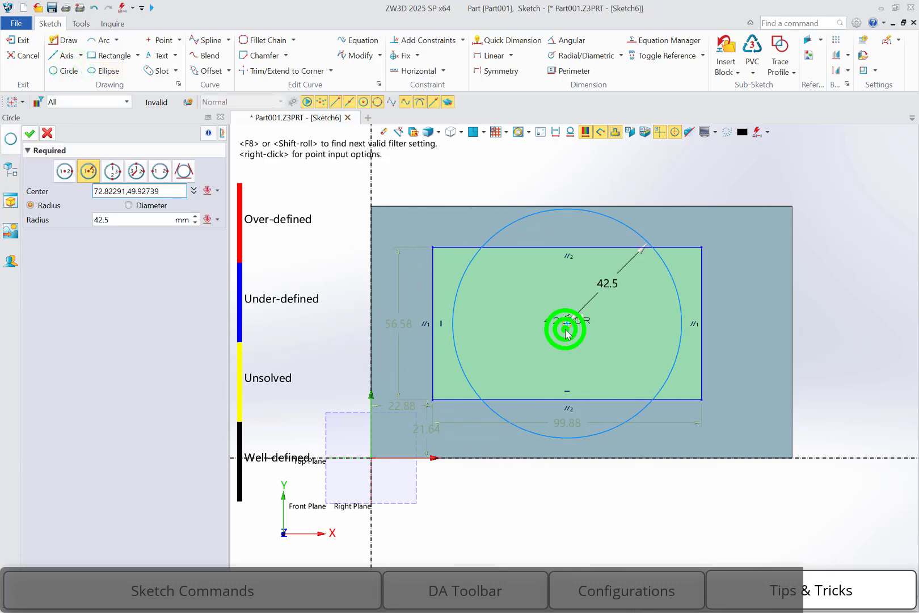
click(641, 250)
drag(642, 251, 609, 302)
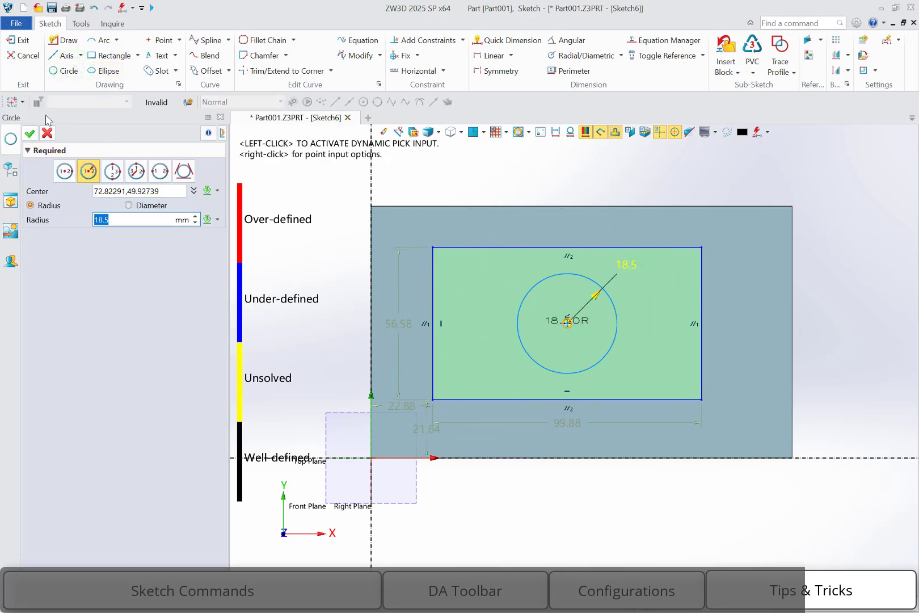
click(30, 134)
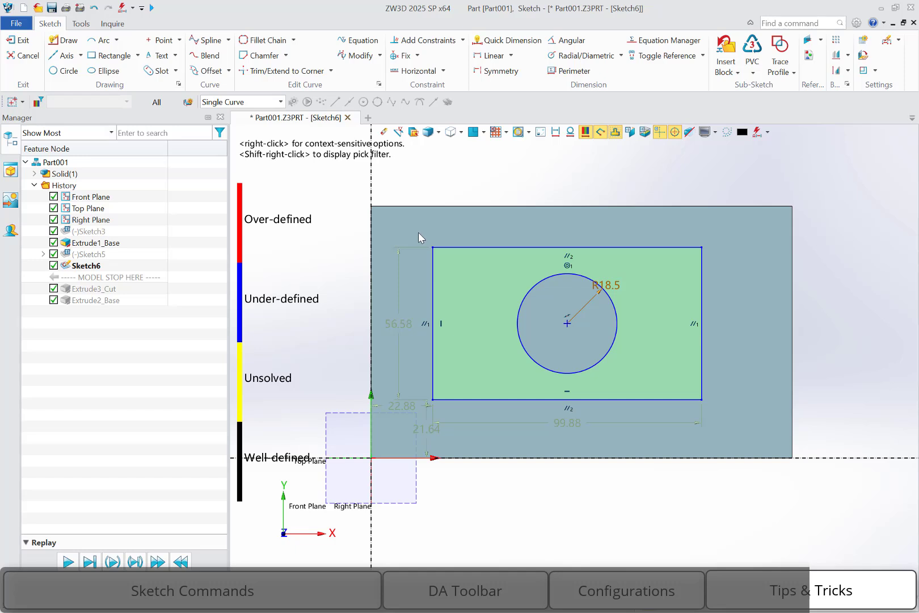
Make a sketch block named SPECIAL PLATE from the rectangle and circle, with its insertion point at the circle's centre.
mouse_move(421, 224)
mouse_down()
mouse_move(436, 264)
mouse_move(601, 382)
mouse_move(714, 405)
mouse_move(716, 414)
mouse_up()
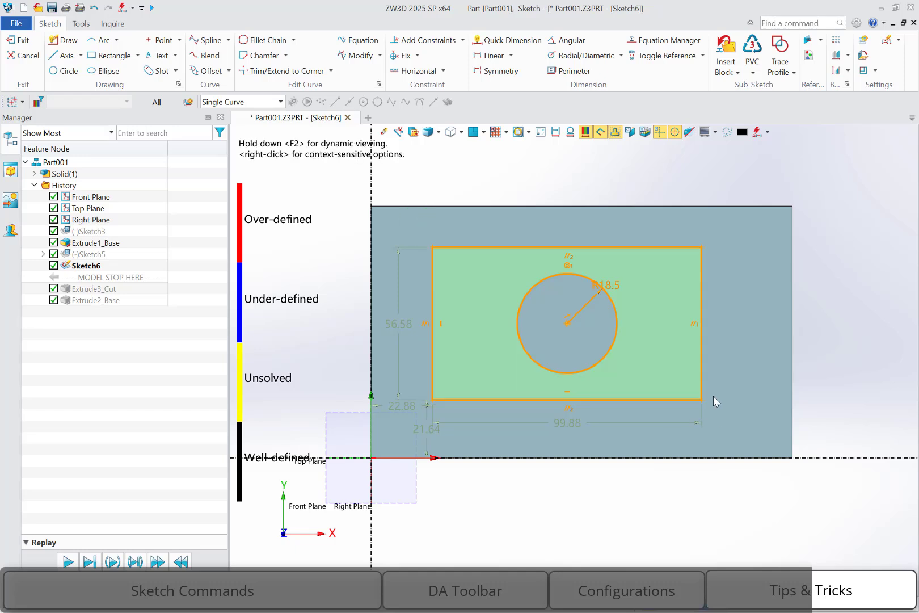
right_click(703, 339)
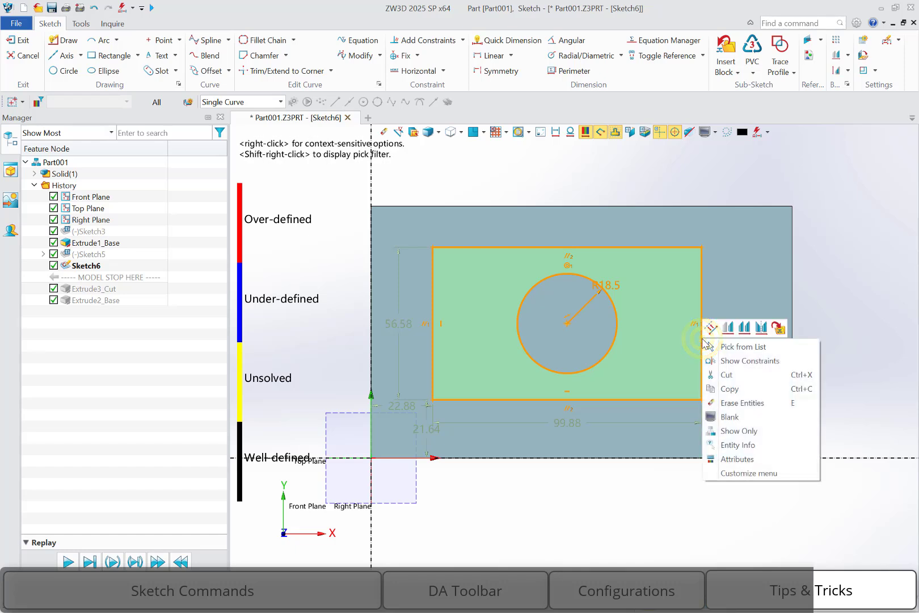
click(778, 328)
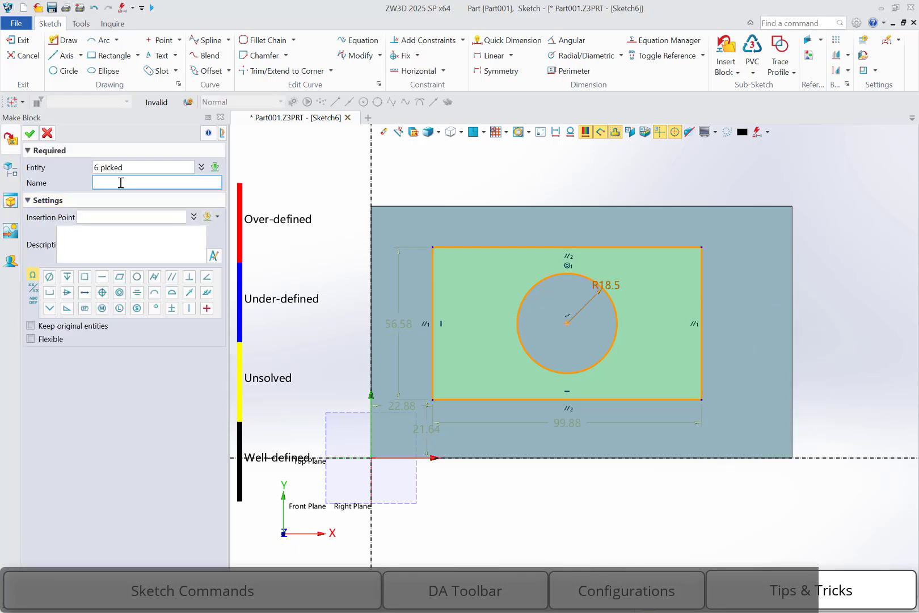
text(SPECIAL PLATE)
click(121, 218)
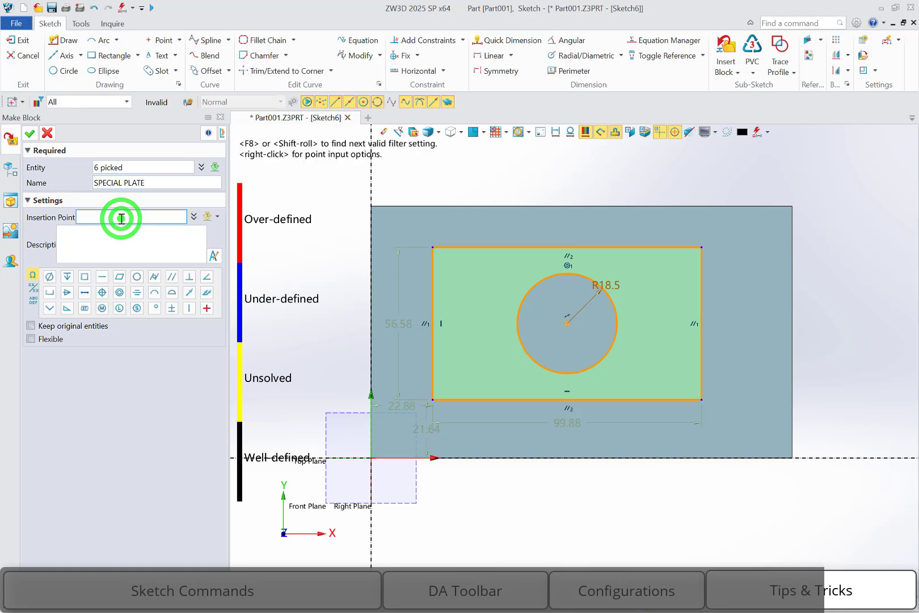
click(566, 324)
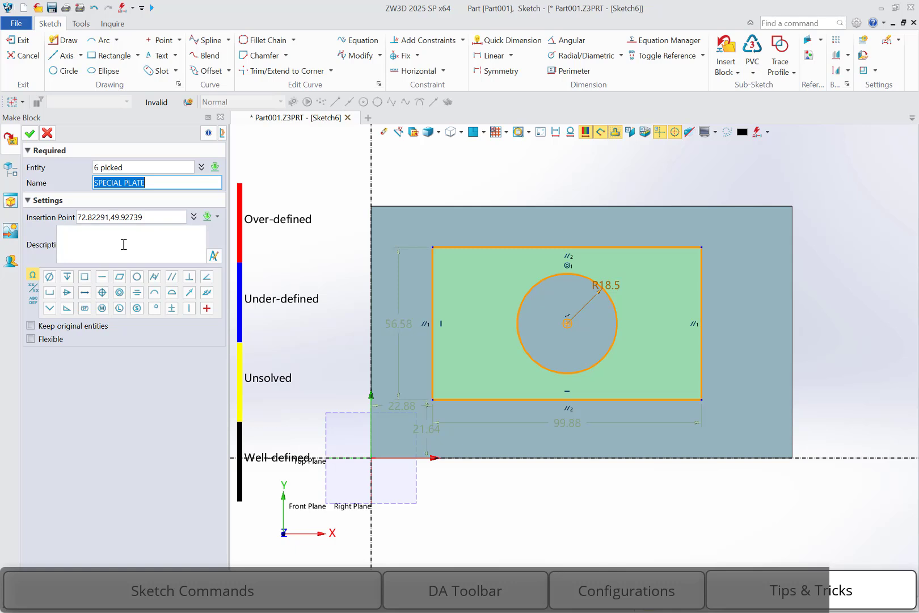
click(30, 133)
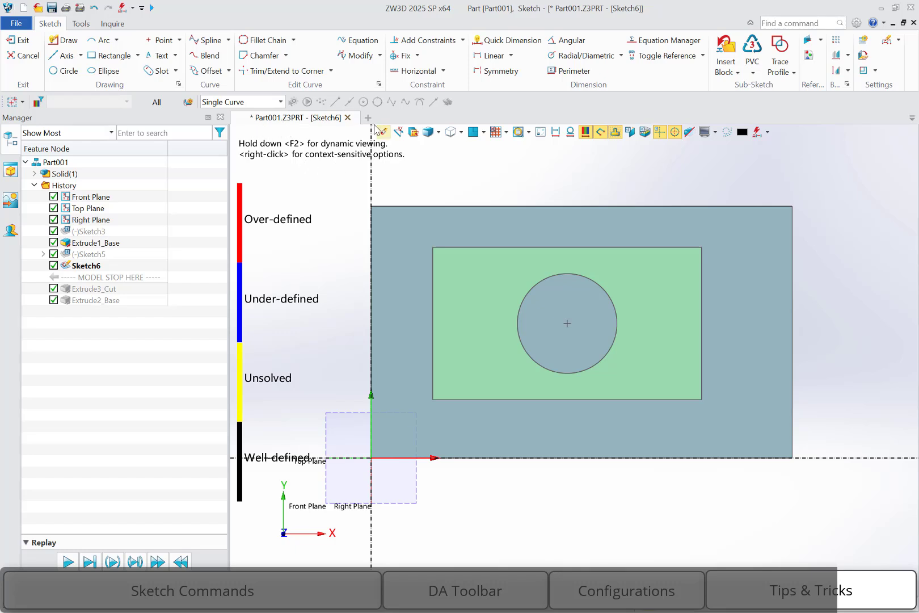
Create a new standard part Part002 from PartTemplate(SW) and start a sketch on its Front Plane.
click(369, 117)
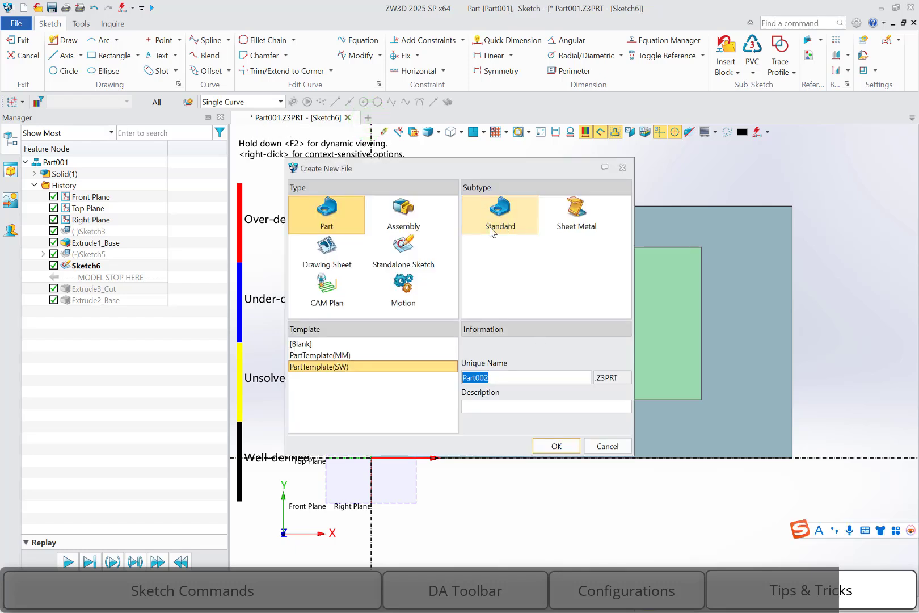
click(559, 445)
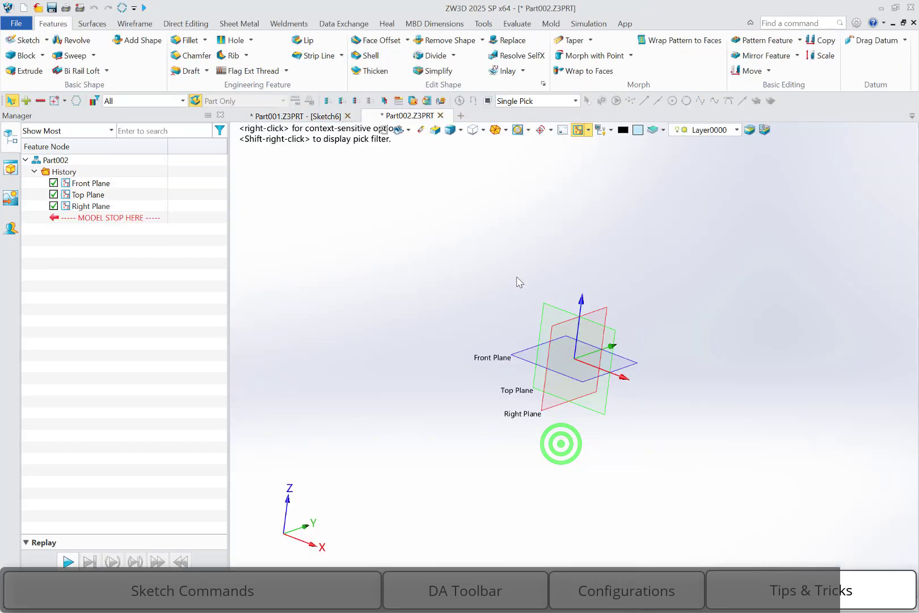
right_drag(499, 224, 444, 233)
click(524, 346)
middle_click(518, 343)
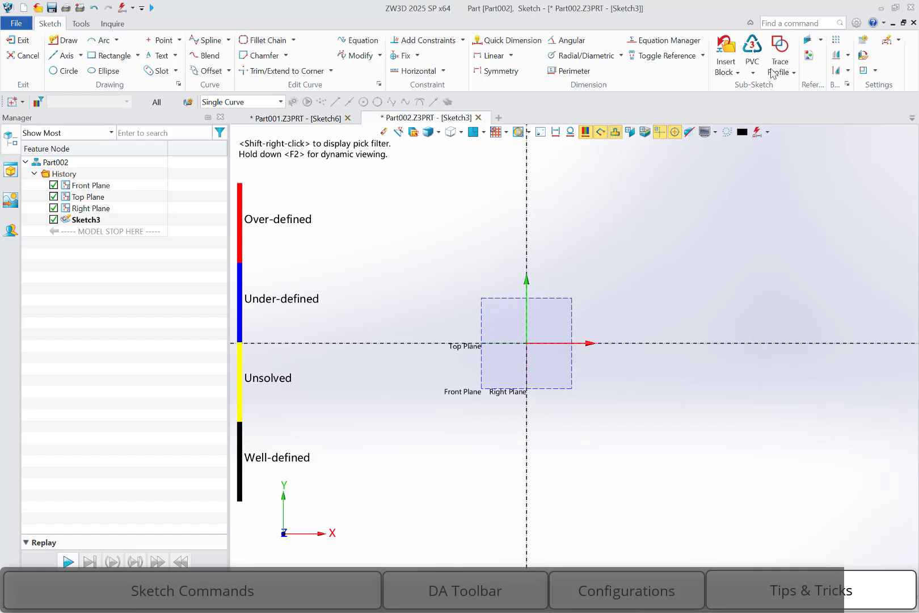
click(724, 47)
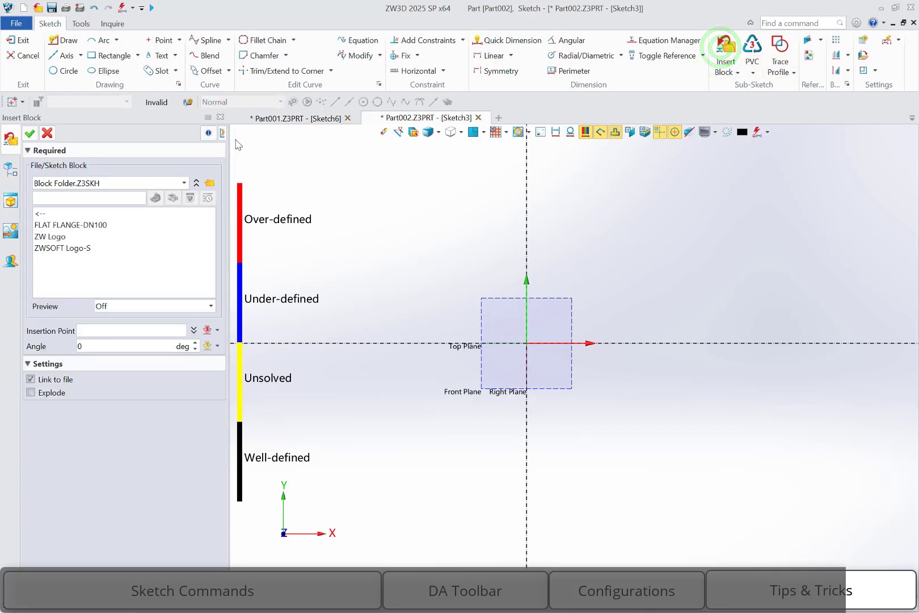
click(131, 183)
click(130, 184)
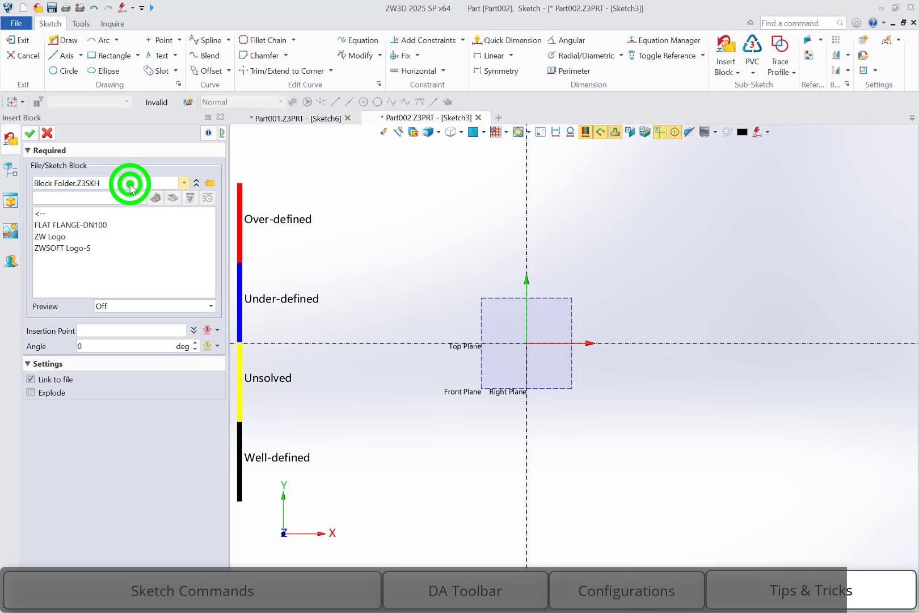
click(210, 183)
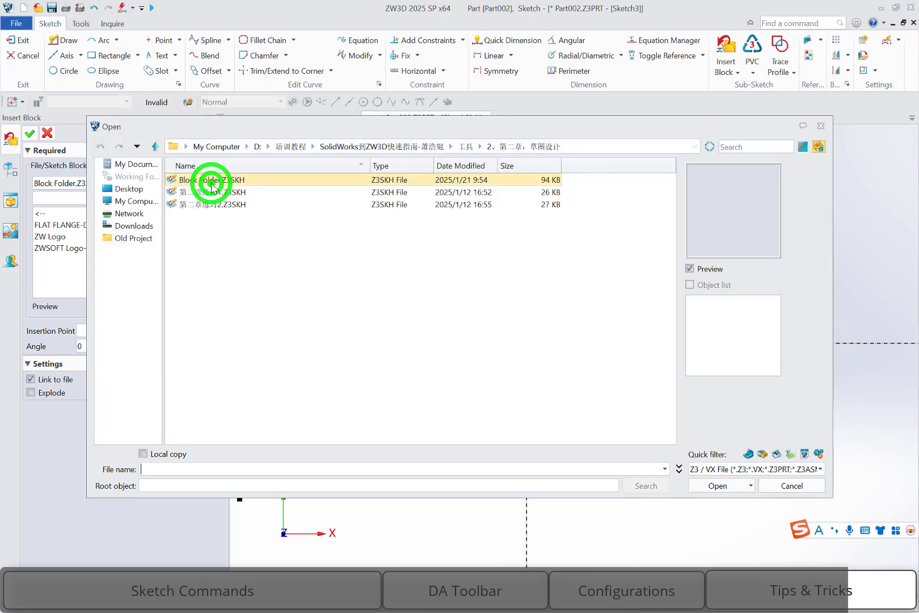
click(800, 484)
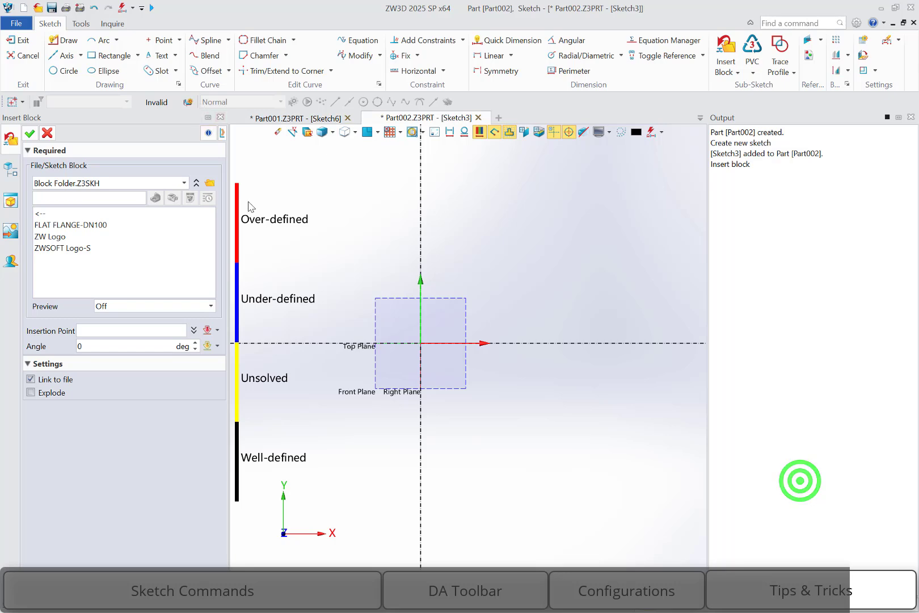
Return to Part001 and save it to the Desktop as SKETCH BLOACK1.
click(300, 119)
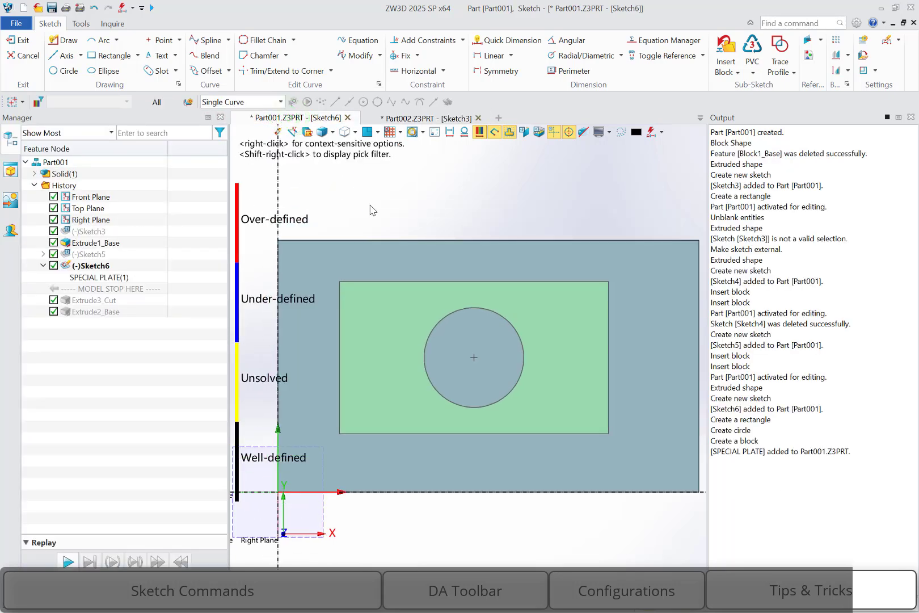
key(ctrl+s)
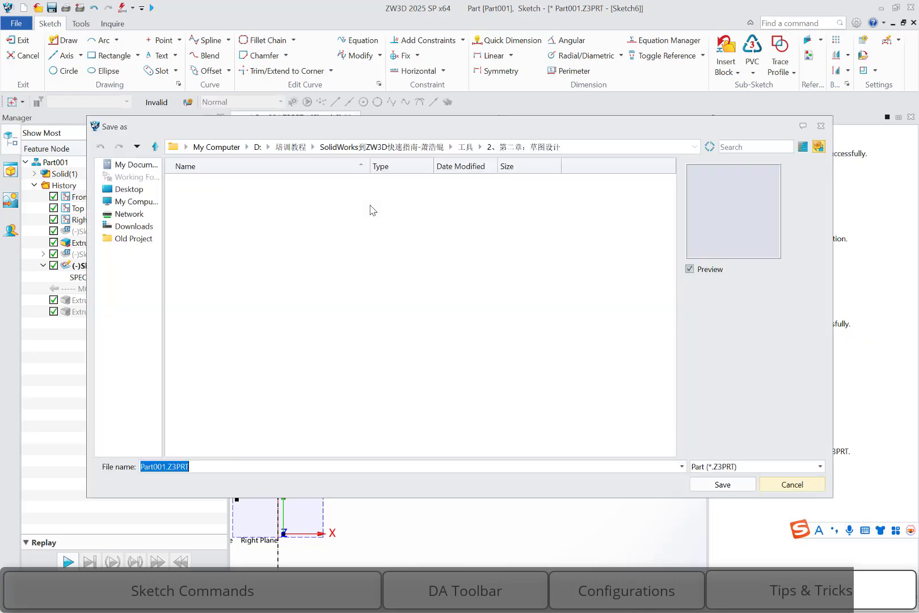
click(128, 189)
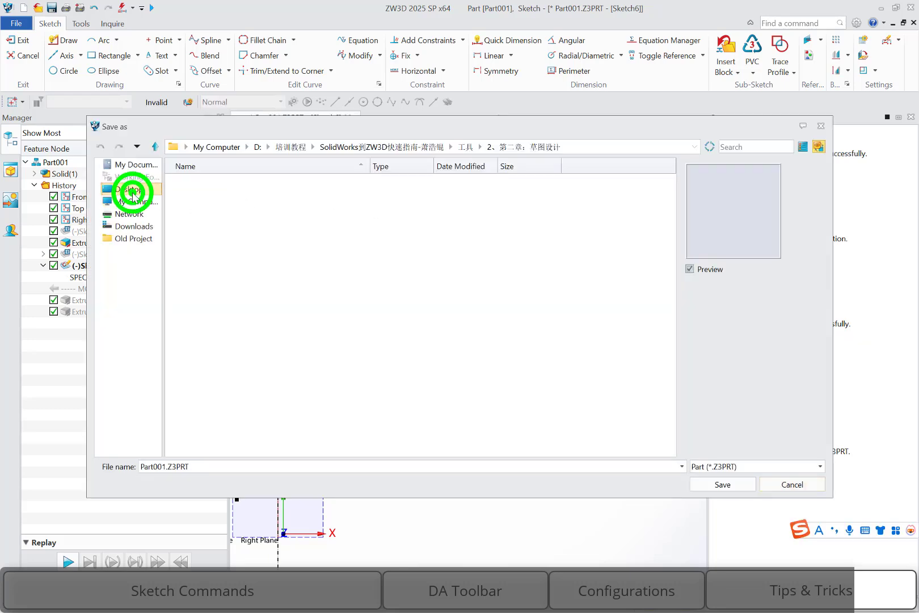
double_click(143, 467)
text(SKETCH BLOACK1)
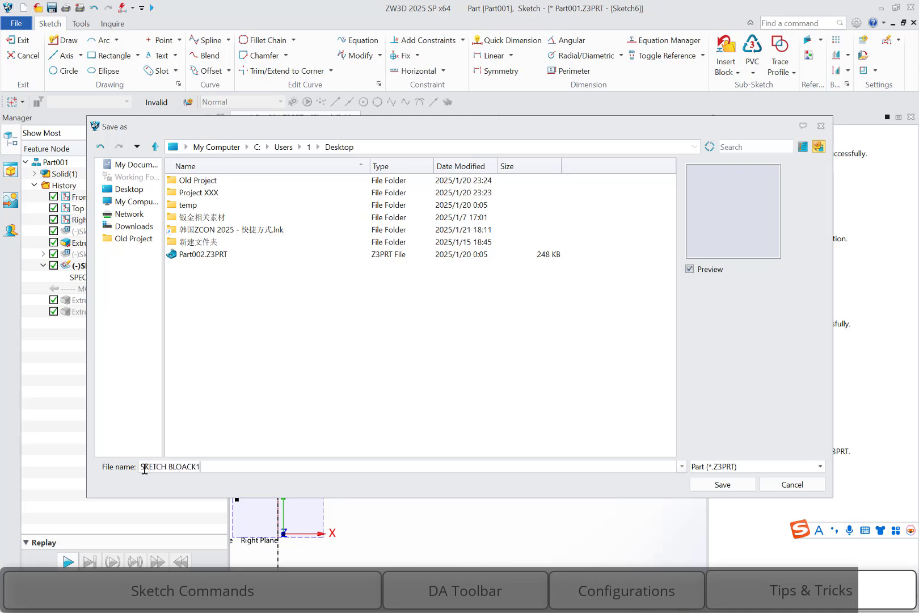
key(Return)
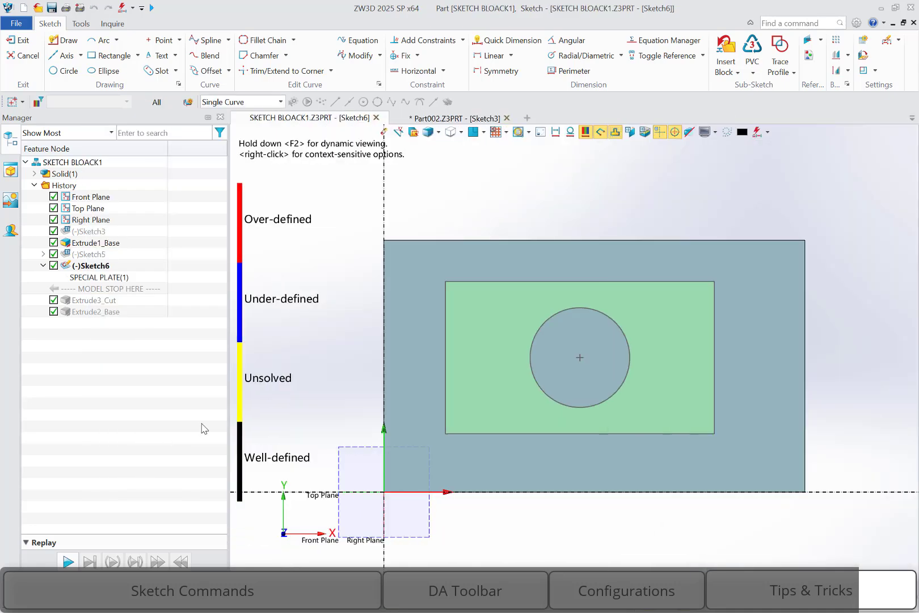
In the Part002 sketch, insert the SPECIAL PLATE block from the Desktop file SKETCH BLOACK1.Z3PRT at the origin.
click(438, 118)
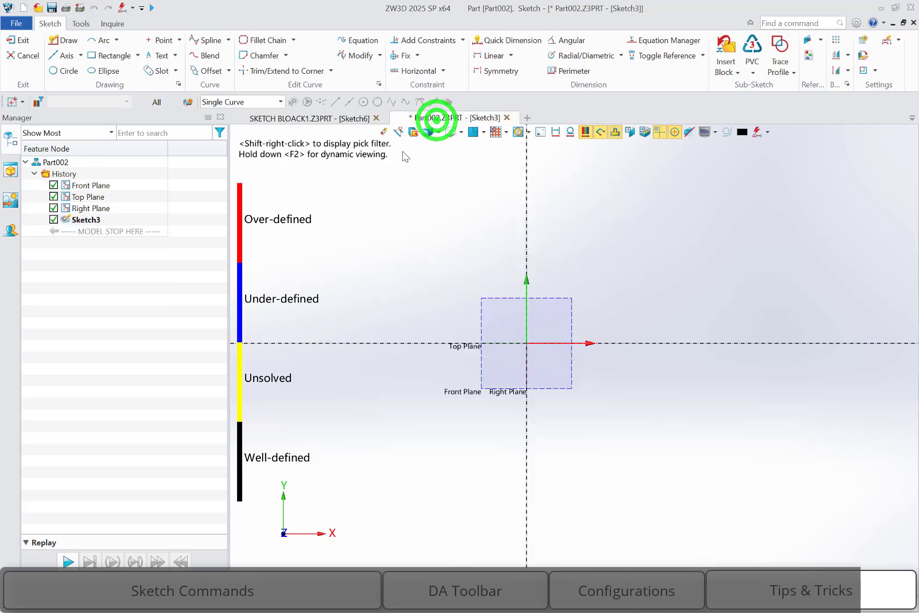
click(725, 45)
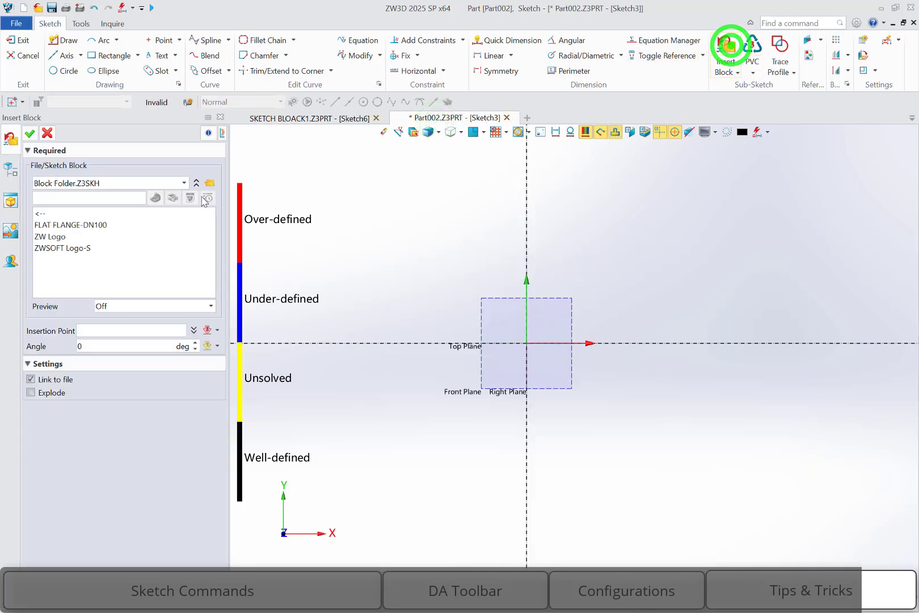
click(165, 182)
click(165, 181)
click(210, 182)
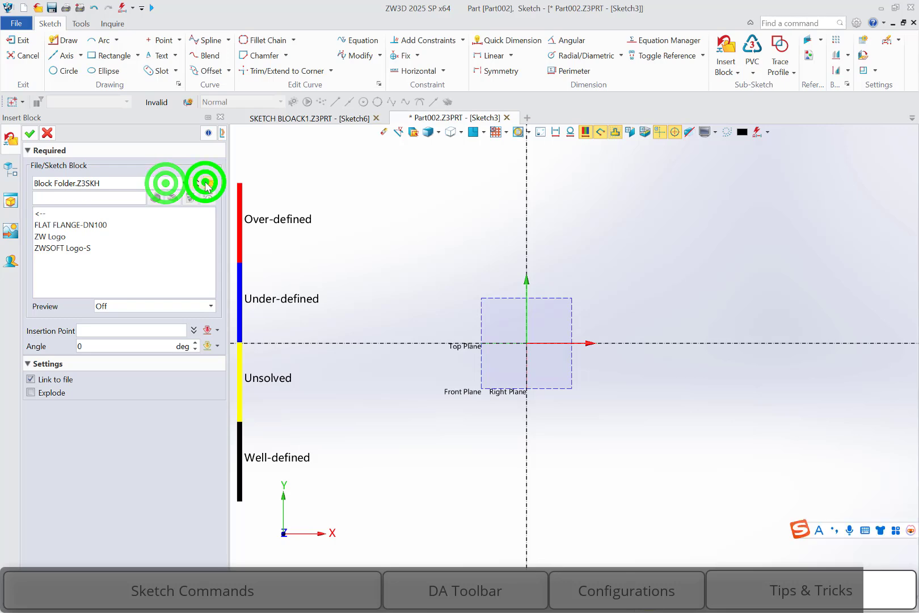
click(129, 189)
click(248, 264)
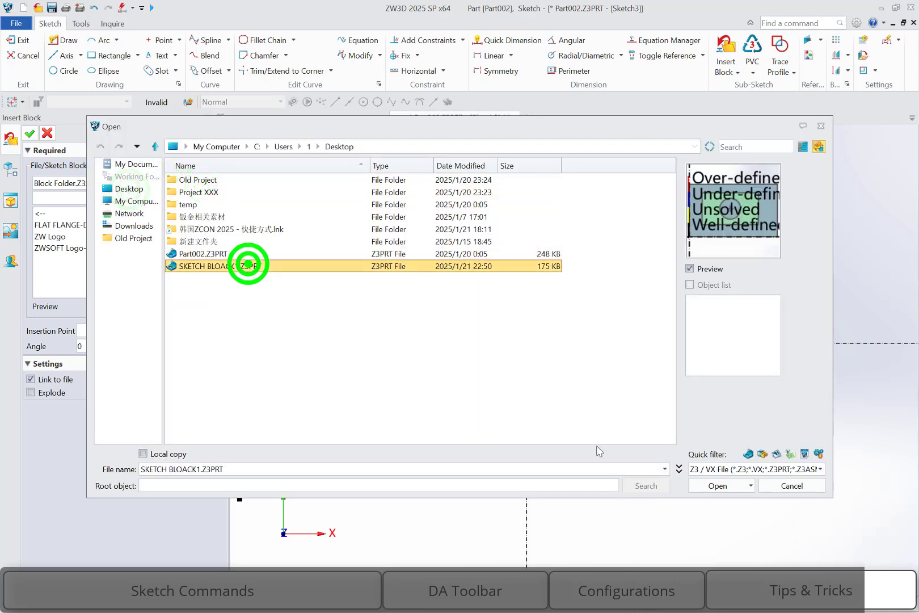
click(718, 484)
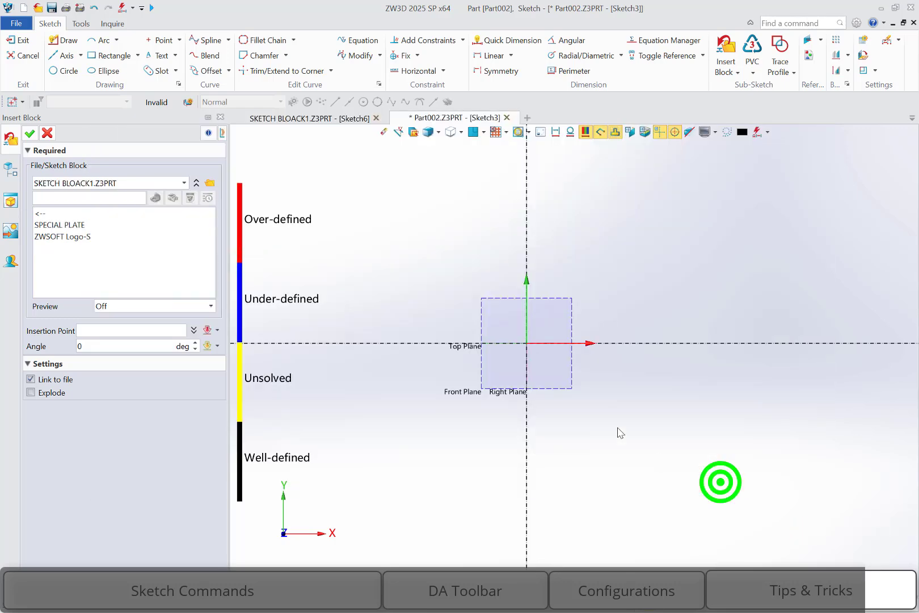
click(63, 225)
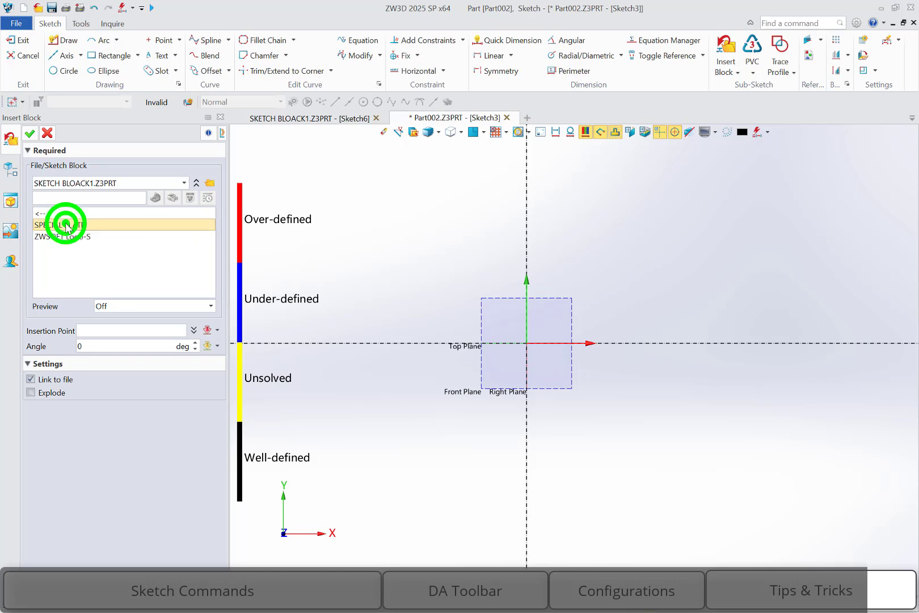
click(526, 345)
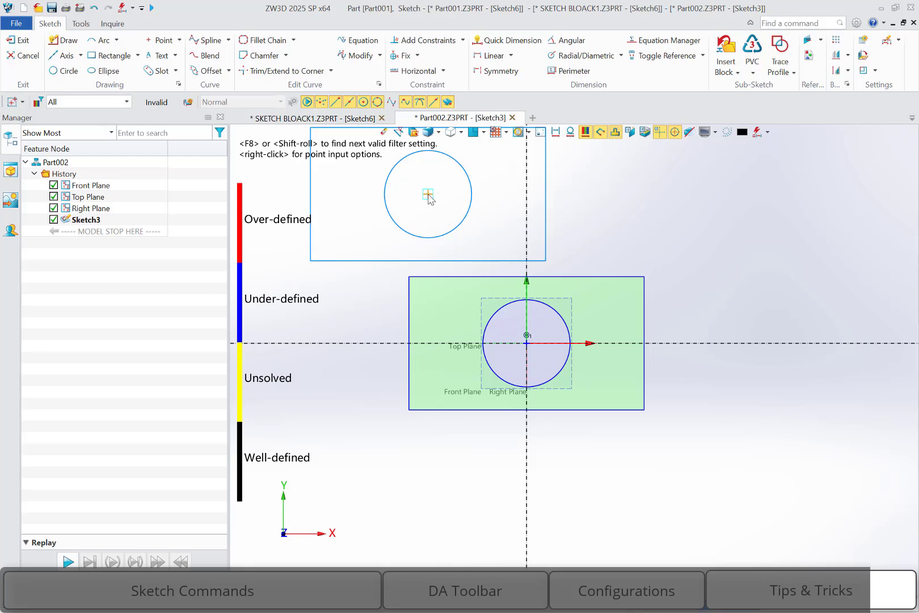
Finish the block sketch and extrude the plate profile with its hole from 0 to -19.5 mm as a base solid.
key(Escape)
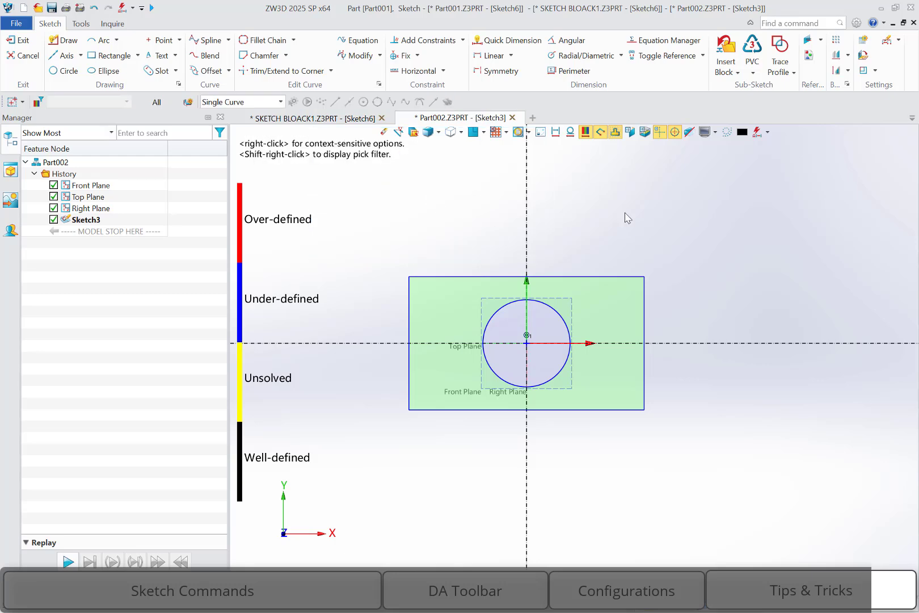
right_click(624, 214)
click(749, 199)
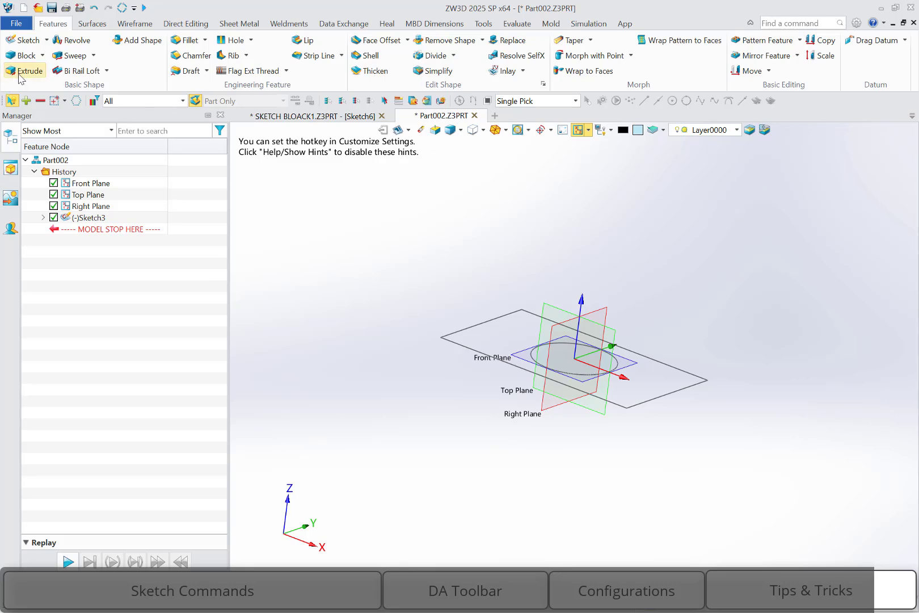
click(23, 71)
click(528, 279)
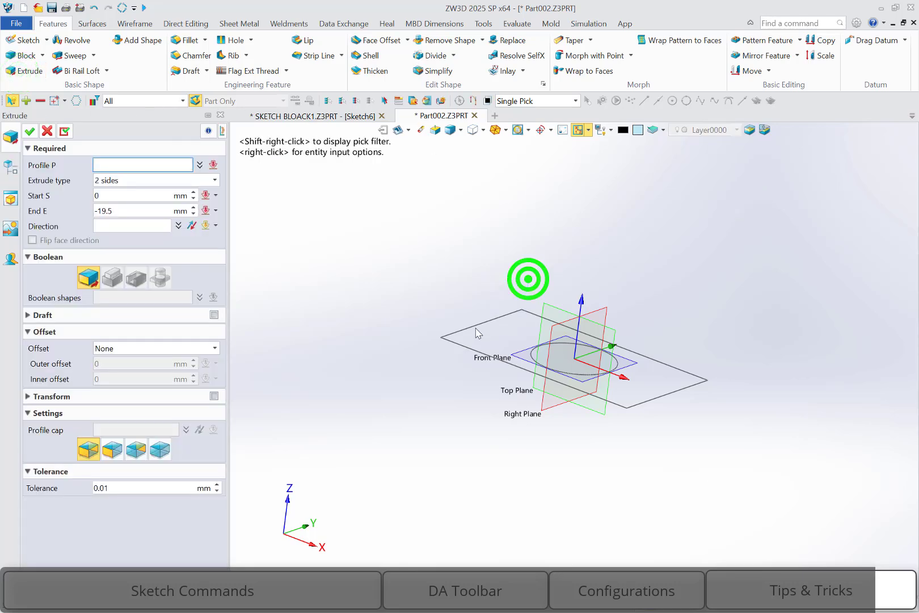
click(29, 131)
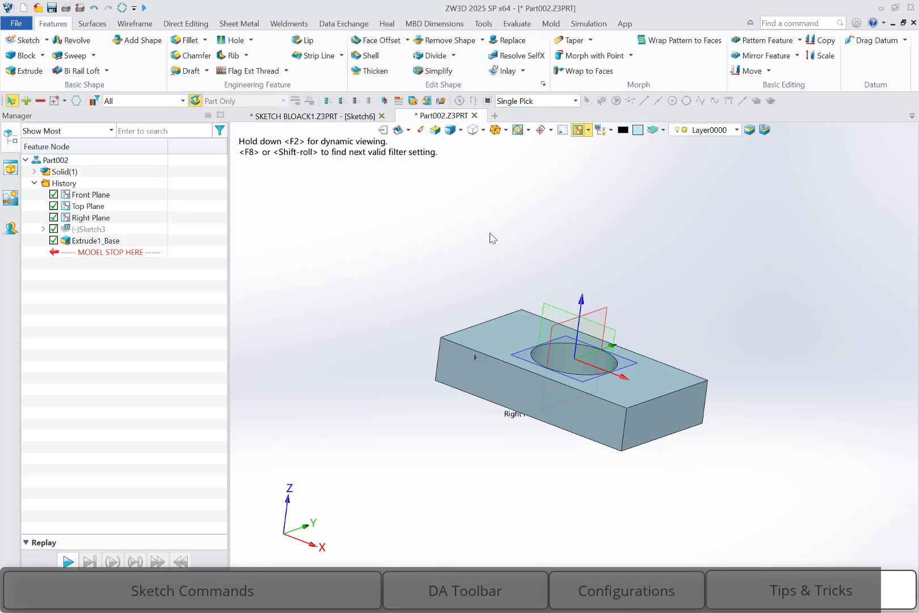
Return to SKETCH BLOACK1 and save the SPECIAL PLATE block from its open sketch as a ready sketch.
click(337, 116)
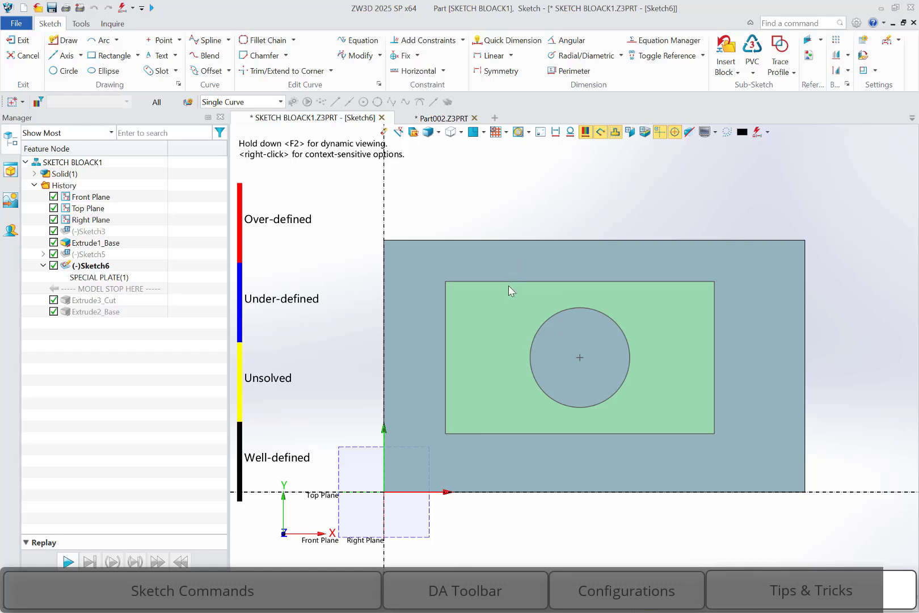
right_click(507, 290)
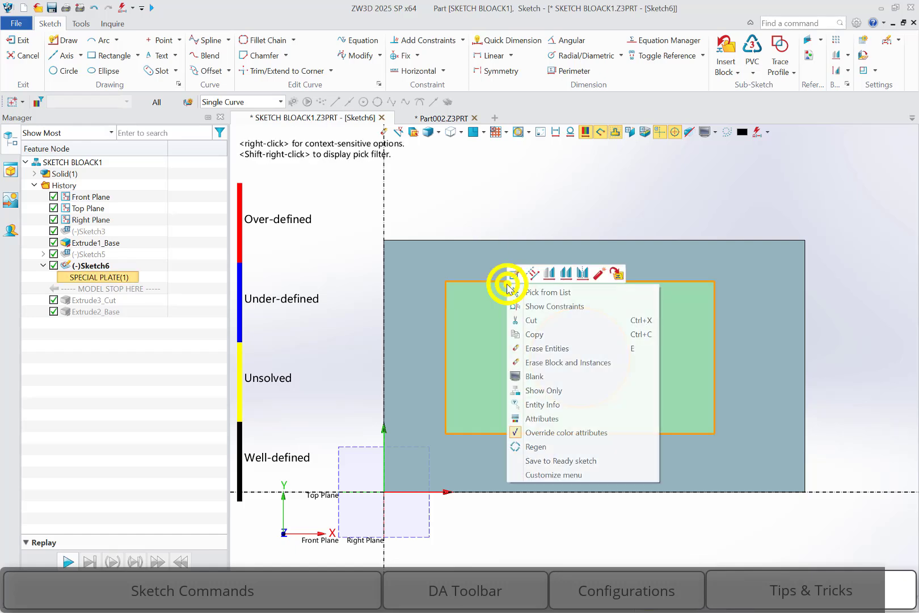
click(570, 461)
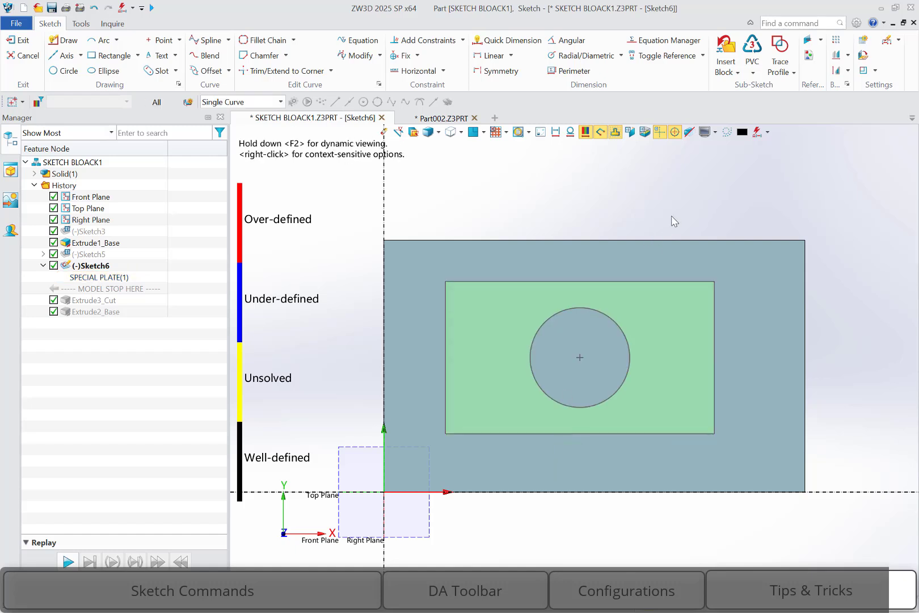
Insert the SPECIAL PLATE custom ready sketch beside the existing block, just outside the base plate's right edge.
click(753, 72)
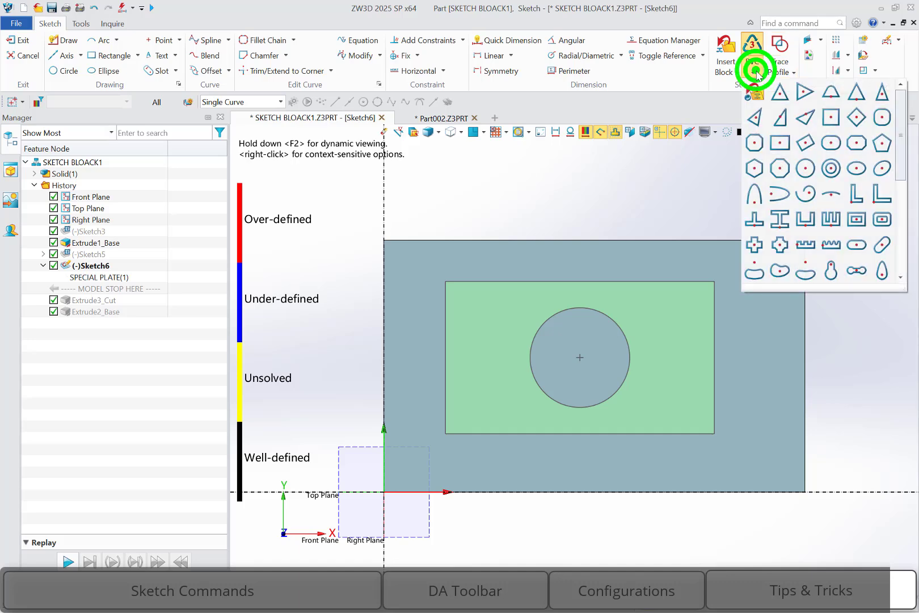
scroll(805, 204, down, 5)
scroll(808, 210, up, 5)
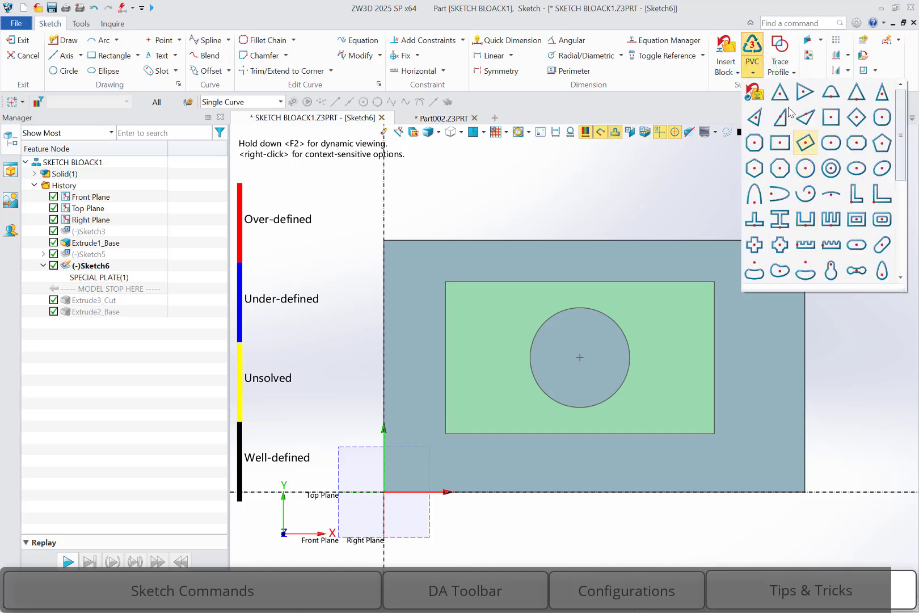
click(754, 95)
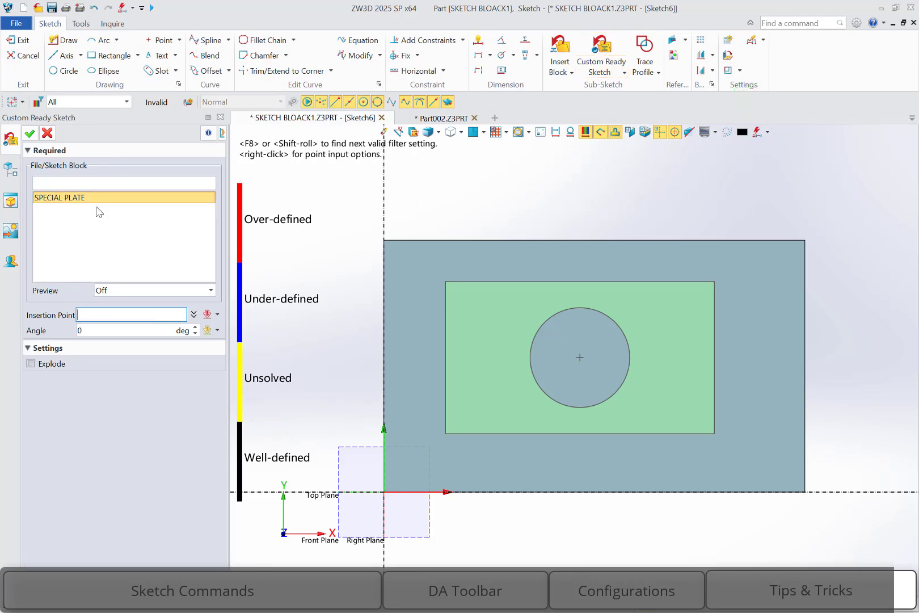
middle_drag(602, 229, 376, 319)
scroll(376, 320, down, 1)
click(691, 431)
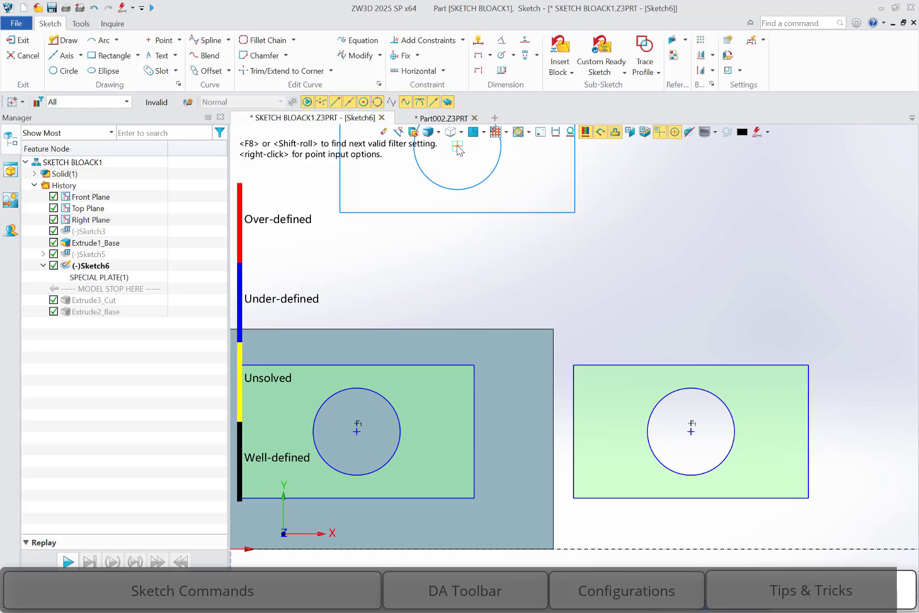
key(Escape)
Switch to Part002 and start a new sketch on the top face of the extruded plate.
click(442, 118)
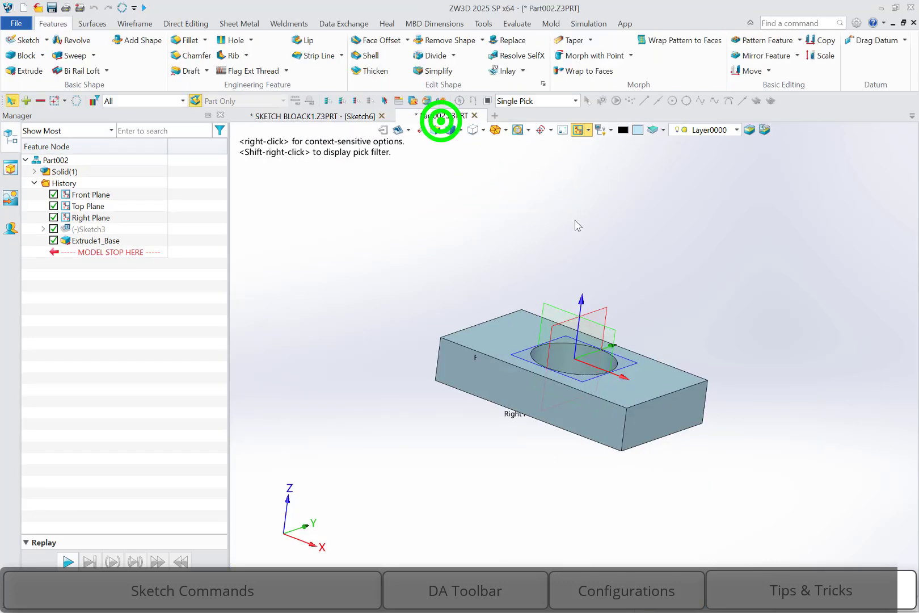
click(92, 232)
right_click(260, 221)
click(462, 196)
right_click(440, 190)
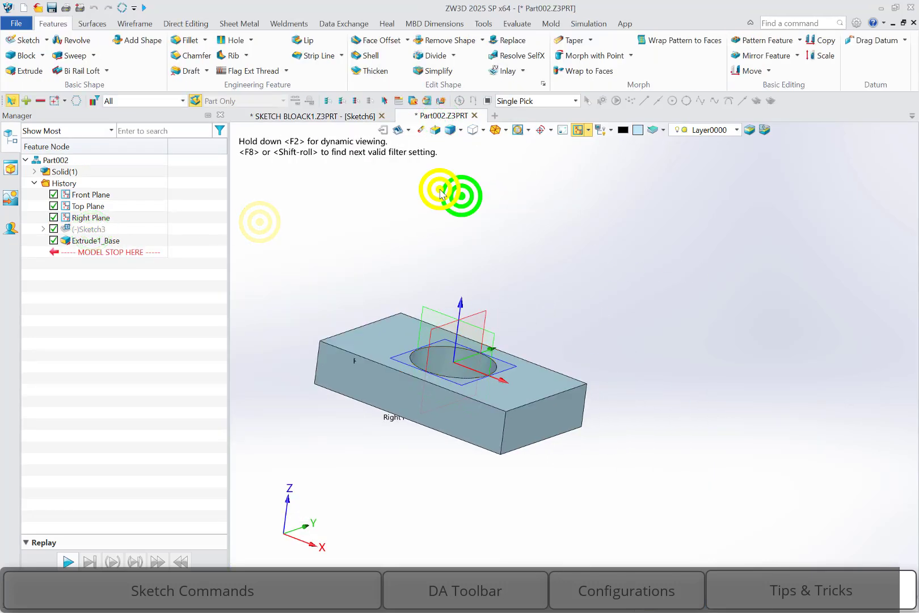
click(486, 261)
click(375, 336)
middle_click(336, 221)
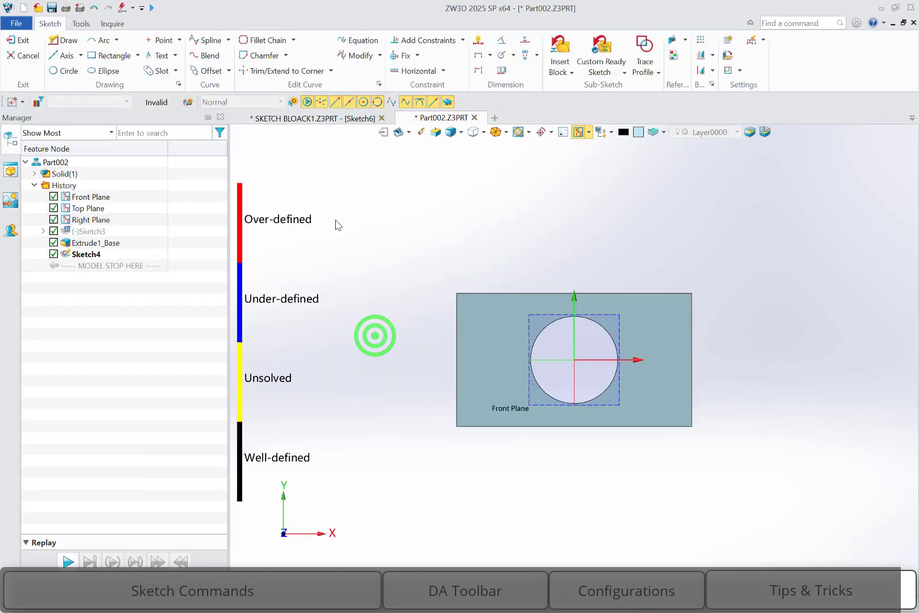
Insert the SPECIAL PLATE custom ready sketch on the vertical axis, about 62 mm above the origin.
click(601, 46)
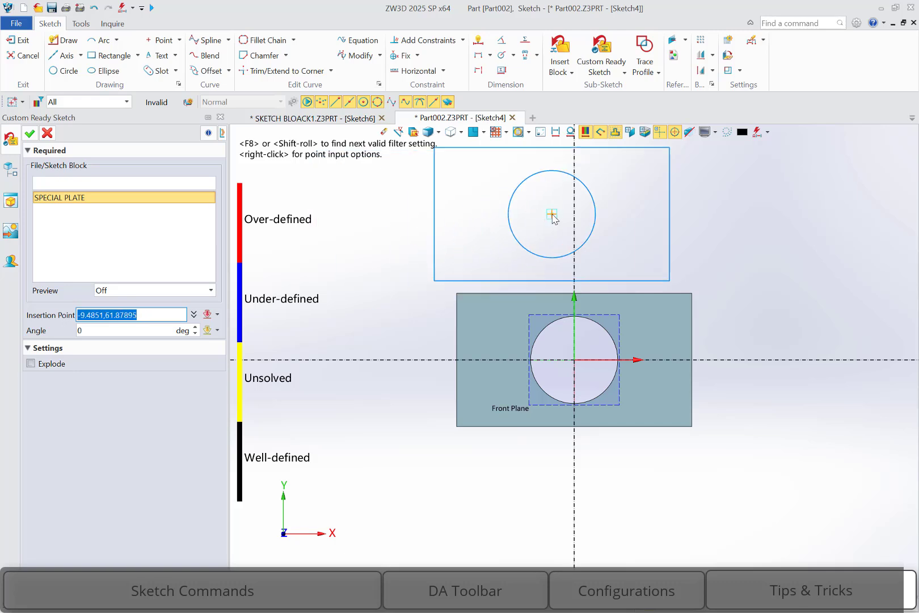
click(575, 213)
middle_drag(439, 249, 434, 291)
key(Escape)
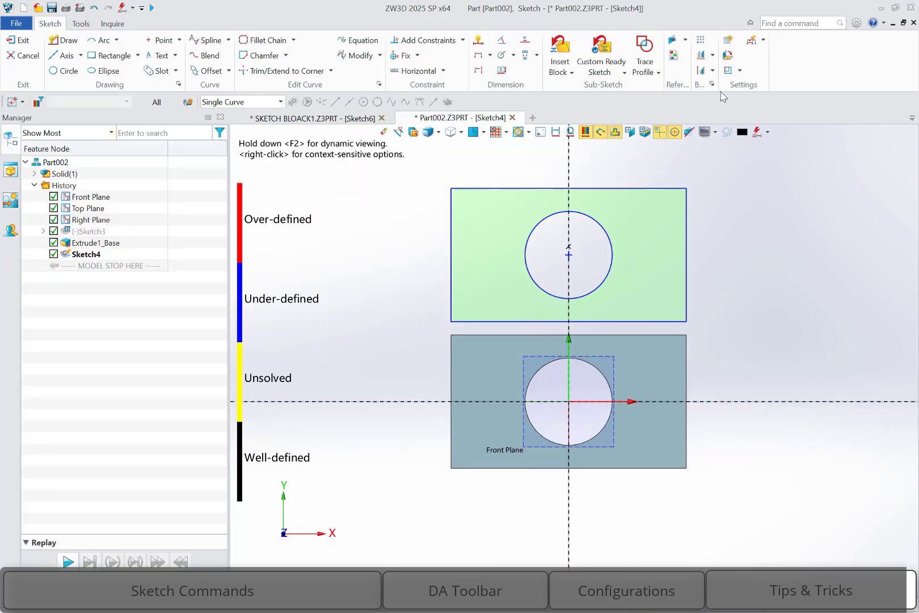